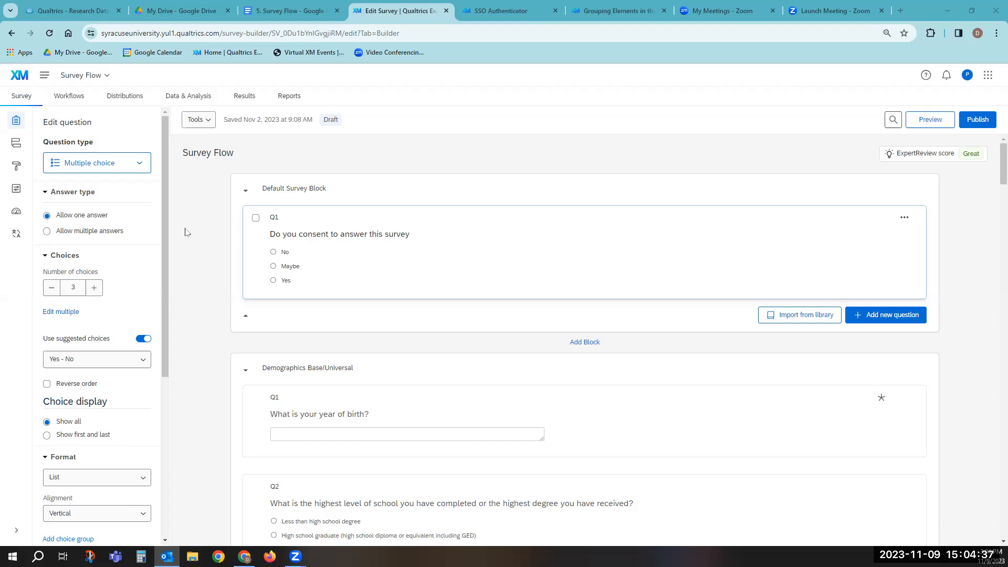
Look through all question blocks of the survey, from the Default Survey Block to the End of Survey message and back
scroll(185, 232, down, 7)
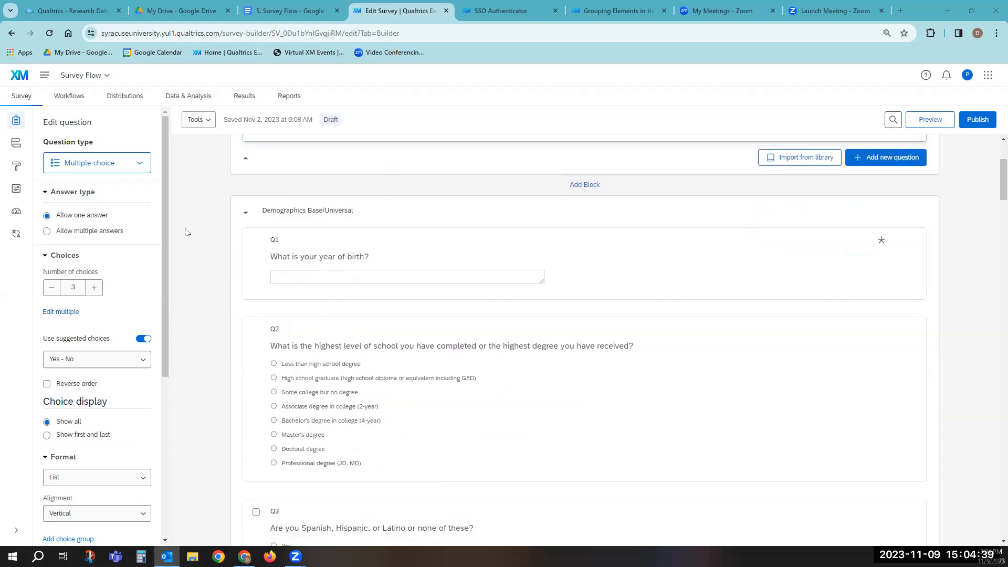
scroll(184, 232, down, 9)
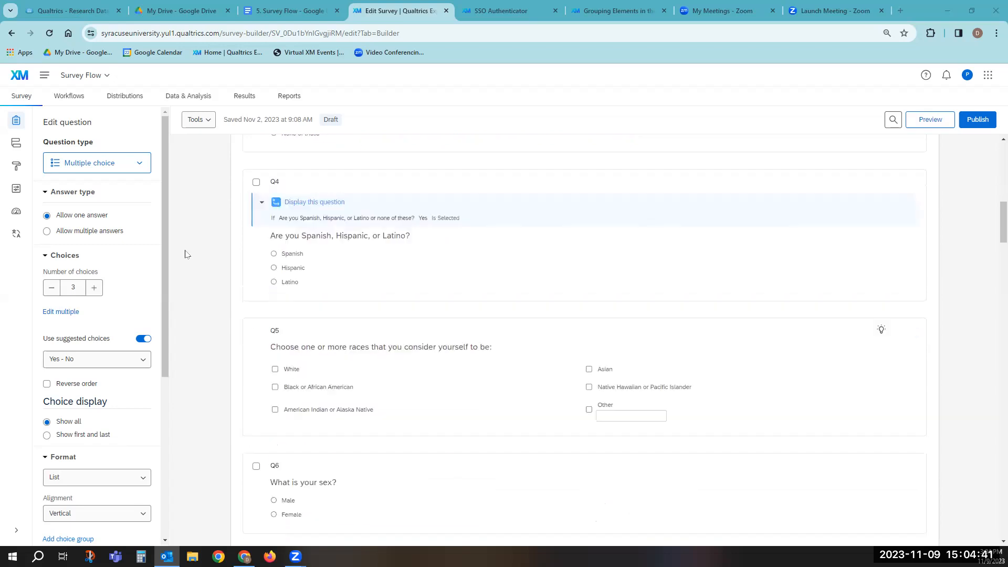
scroll(185, 252, down, 10)
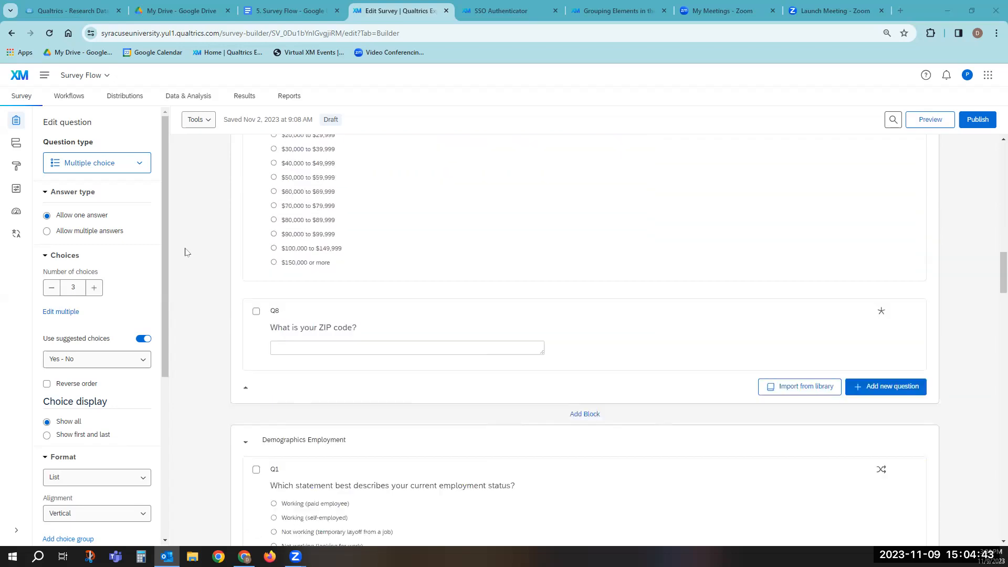
scroll(185, 252, down, 10)
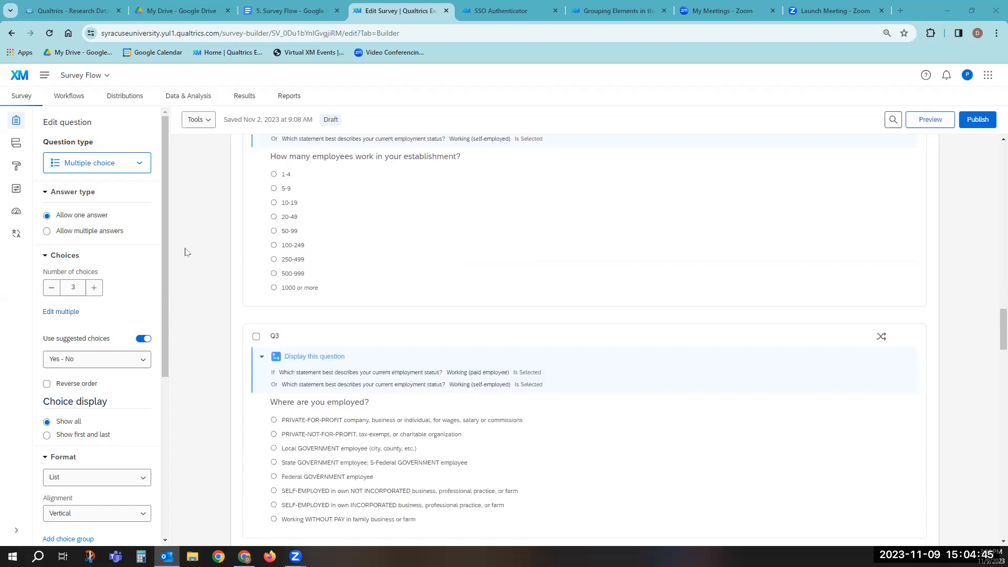
scroll(185, 252, down, 10)
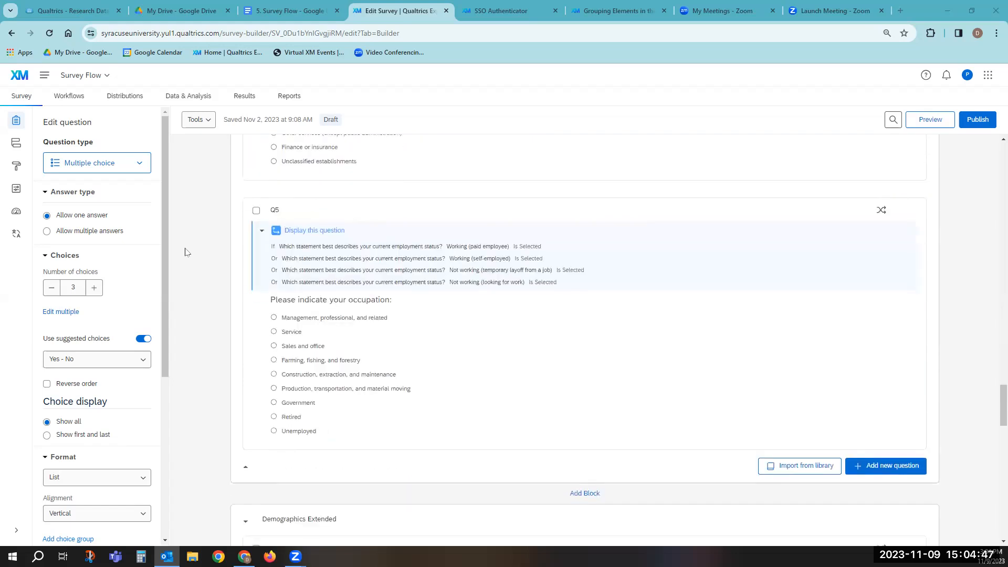
scroll(186, 252, down, 10)
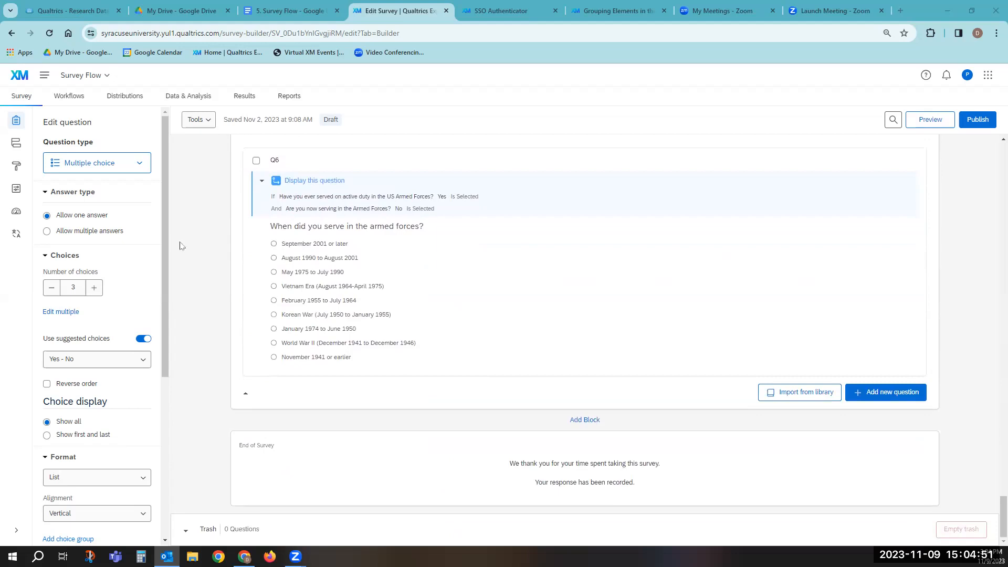
scroll(196, 259, up, 10)
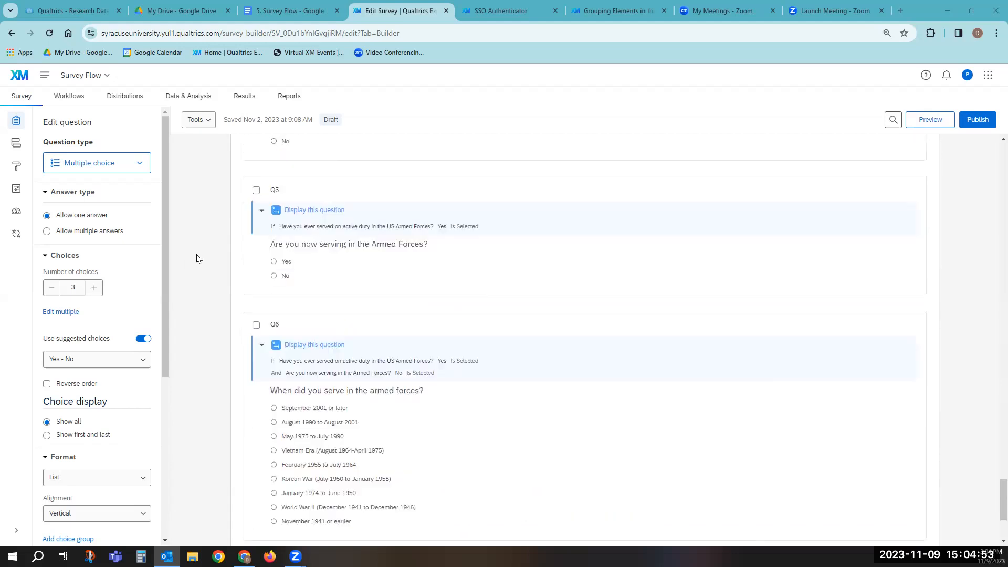
scroll(198, 256, up, 15)
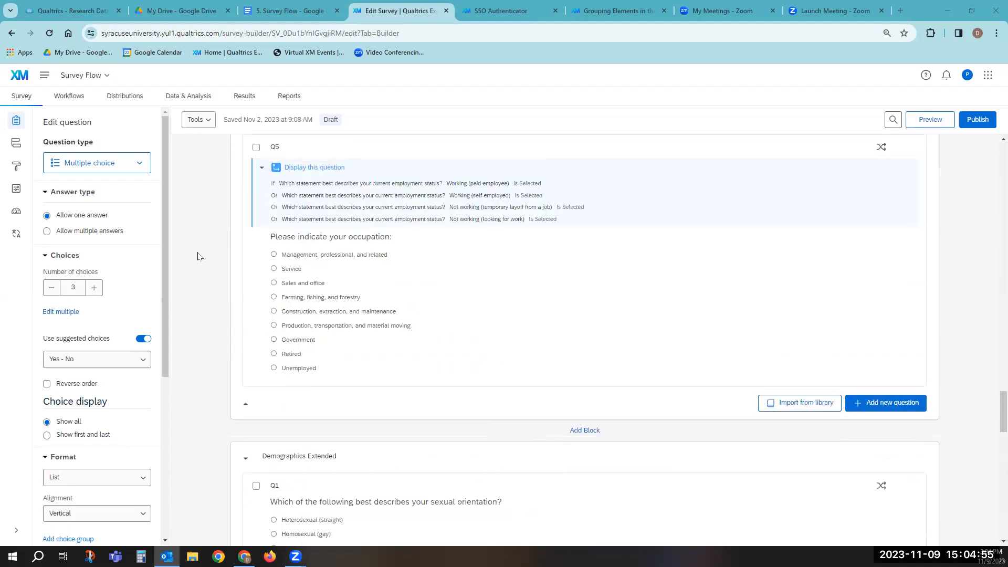
scroll(198, 254, up, 15)
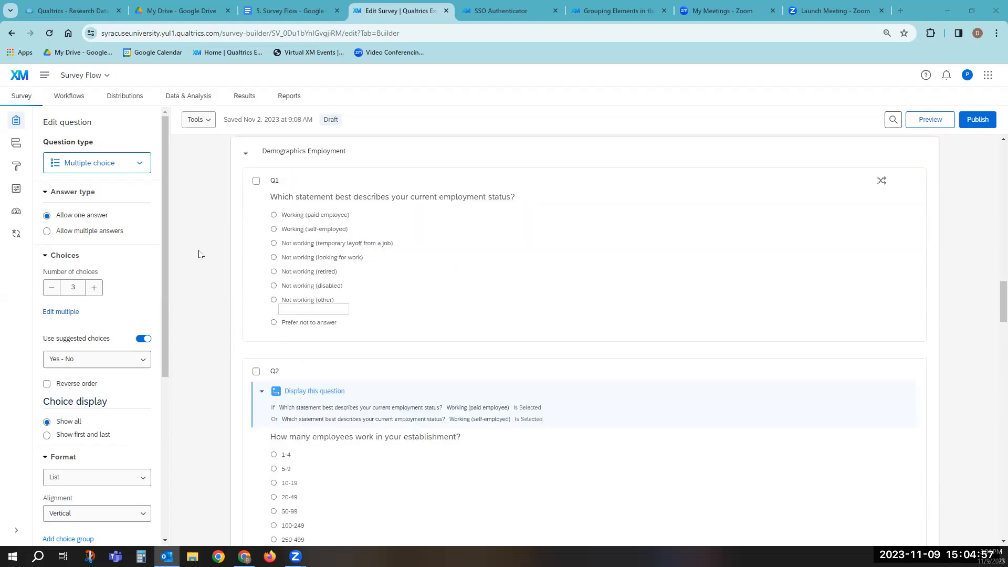
scroll(198, 254, up, 15)
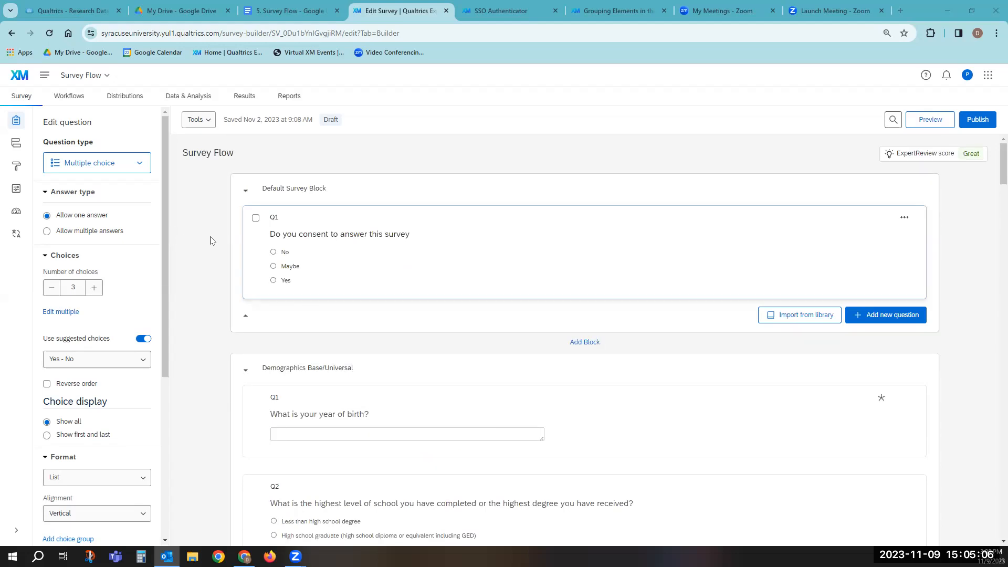
scroll(212, 239, down, 4)
scroll(211, 240, up, 4)
Collapse the Default Survey Block and the Demographics Base/Universal block in the builder and expand both again
click(245, 195)
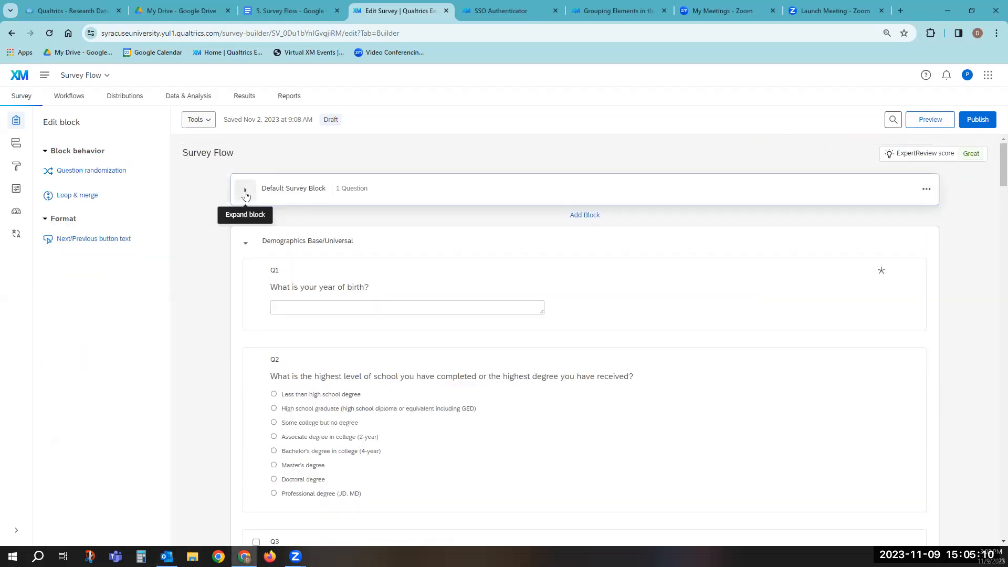
click(245, 245)
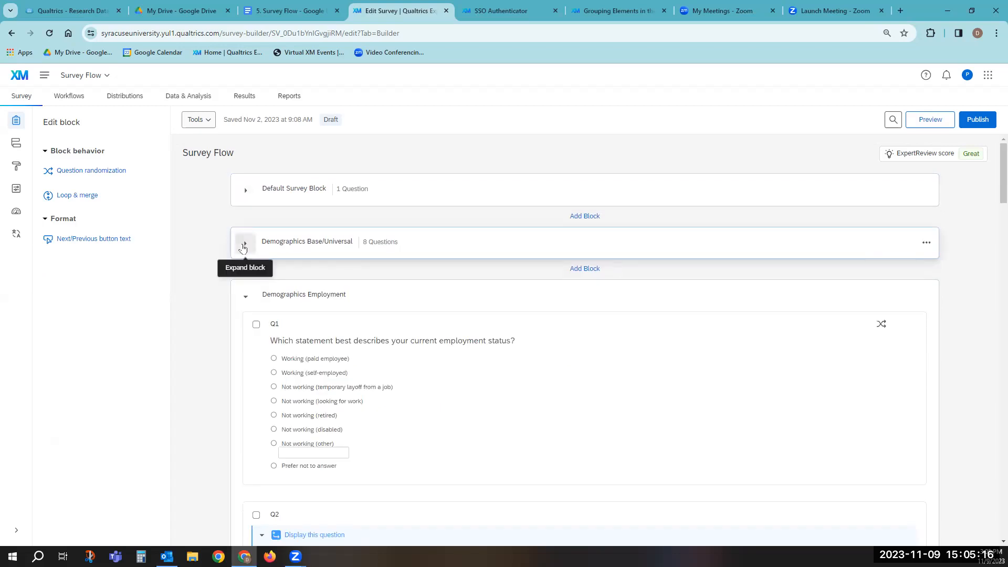
click(243, 246)
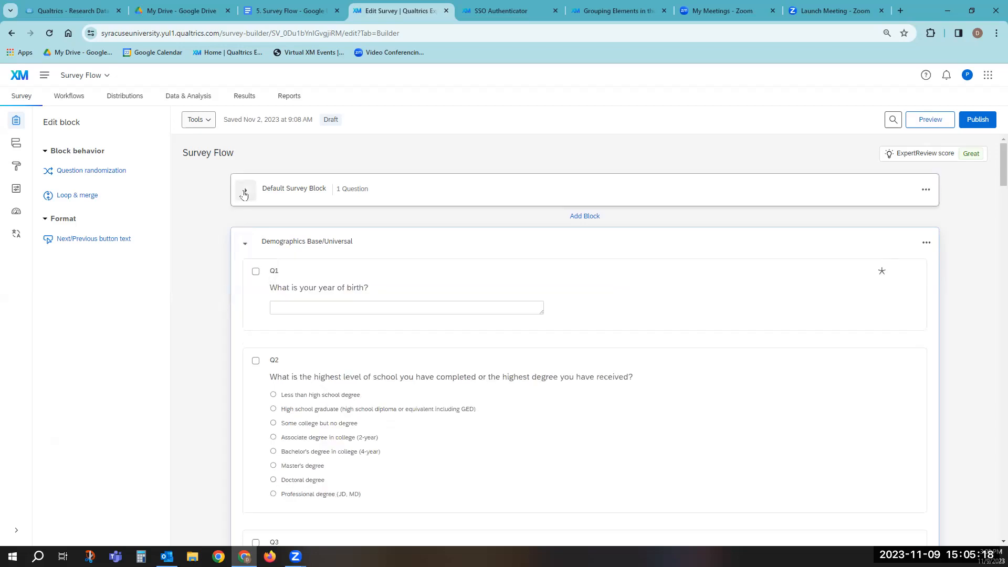
click(245, 193)
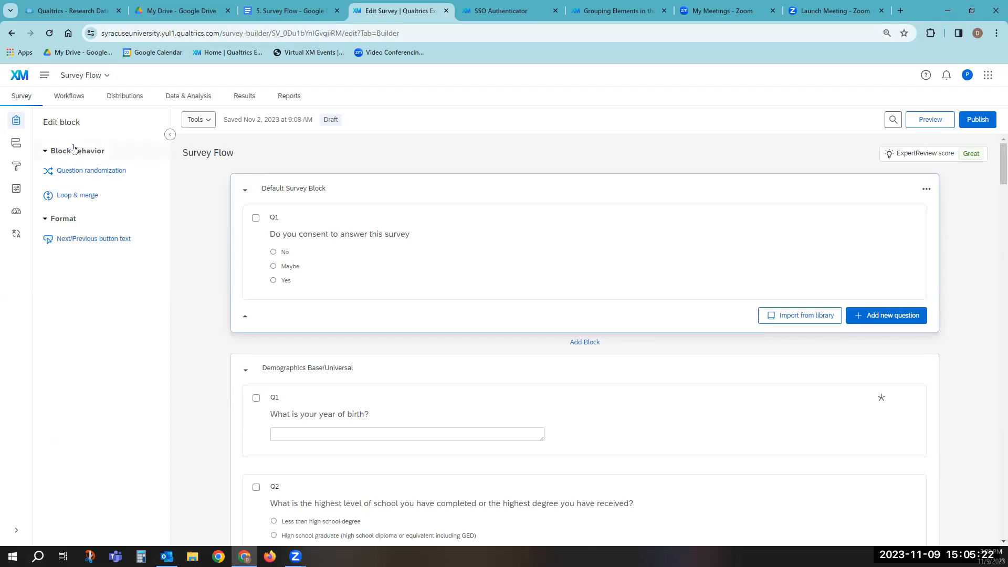
Open the survey flow and examine the questions inside the Default Survey Block and the Demographics Base/Universal block
click(15, 144)
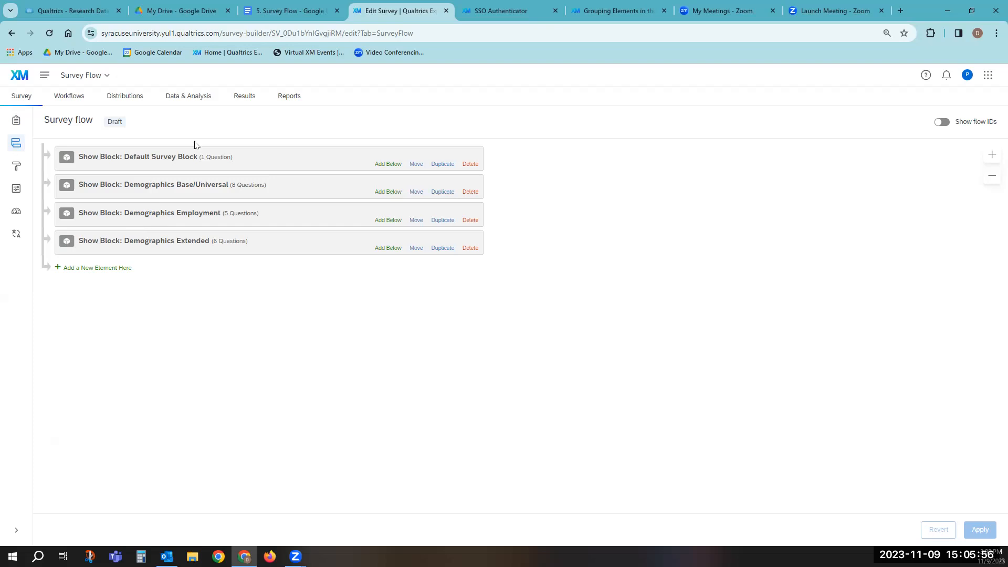
click(223, 158)
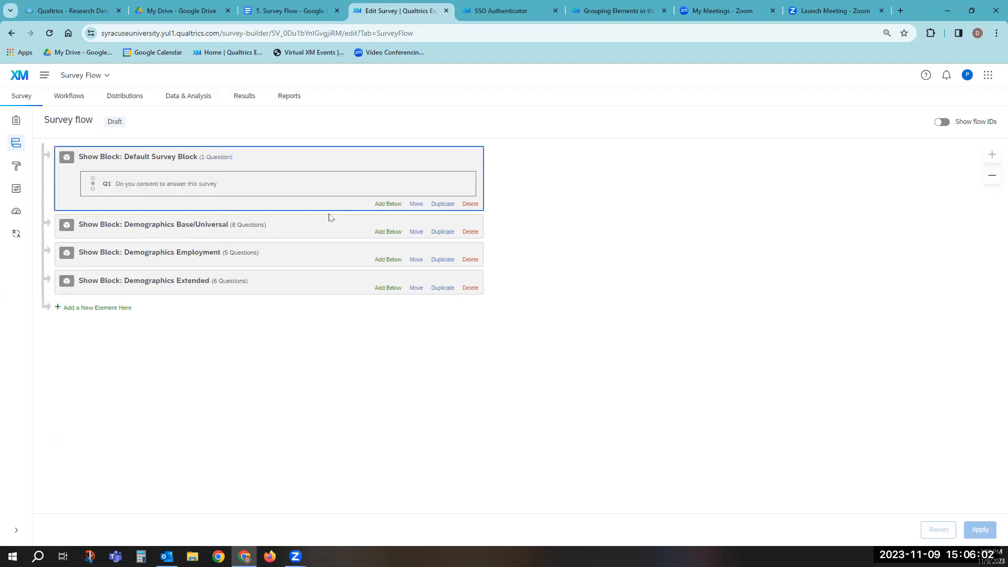
click(255, 227)
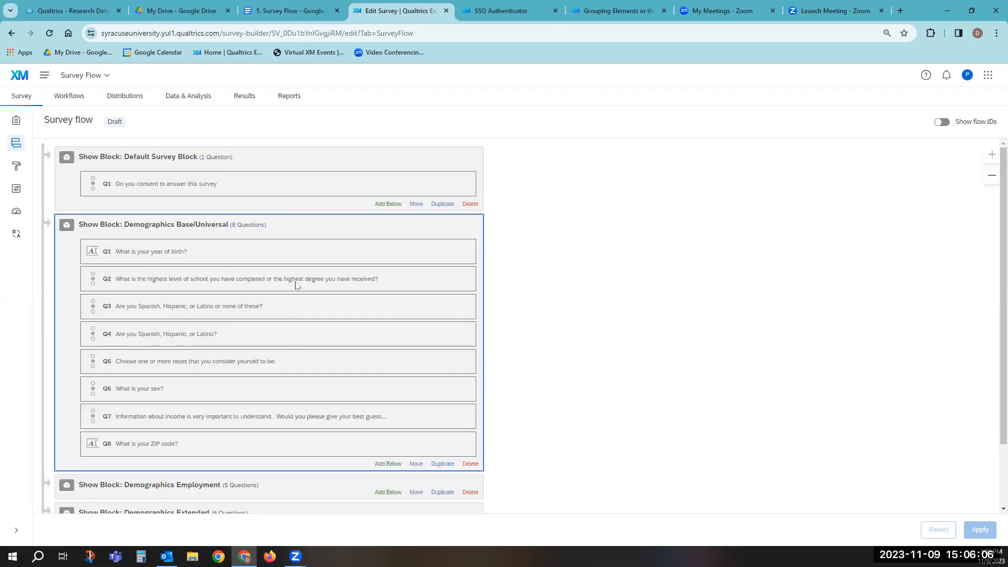
click(248, 226)
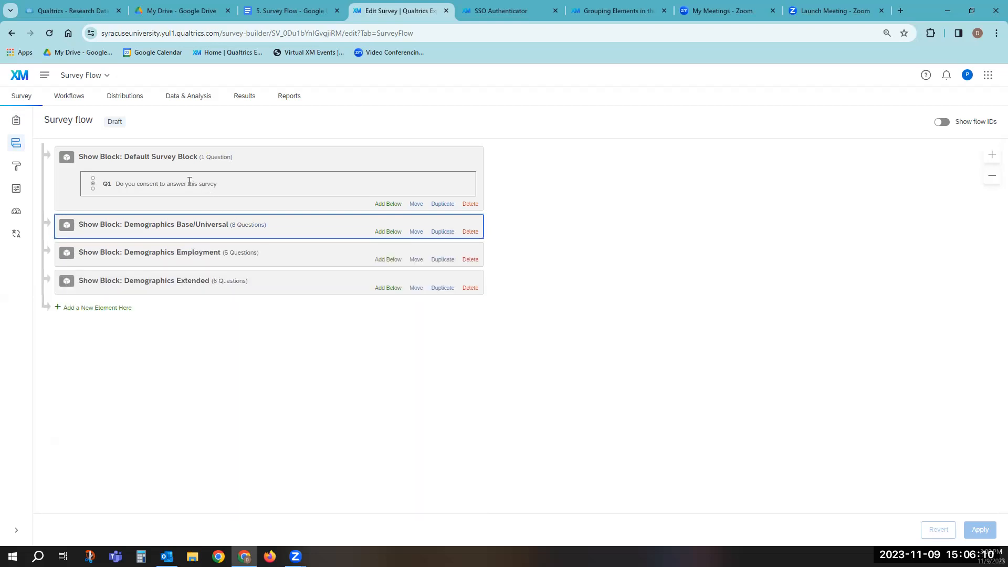
click(218, 159)
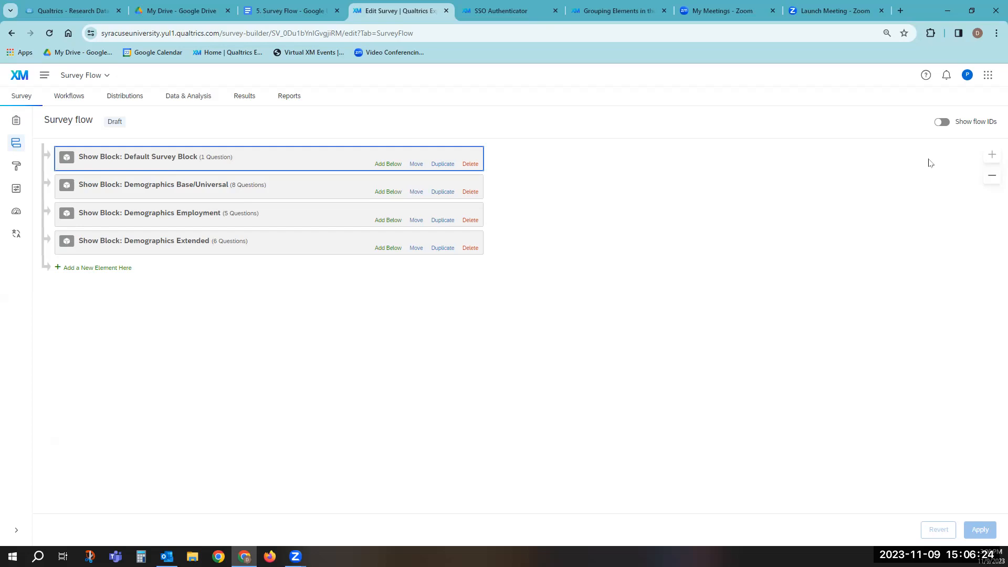
Turn on the flow IDs for the elements in the survey flow
click(942, 124)
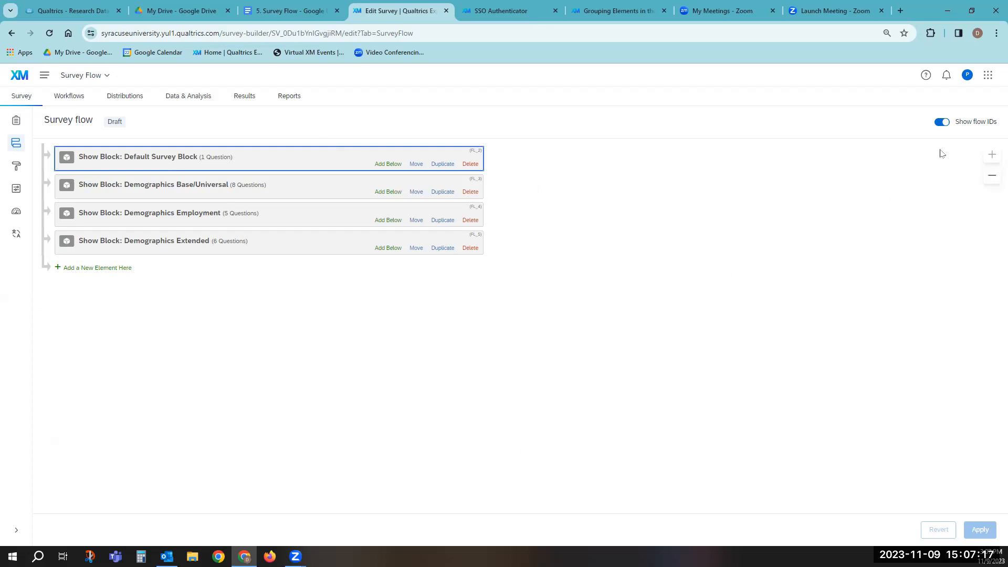
click(992, 179)
click(992, 178)
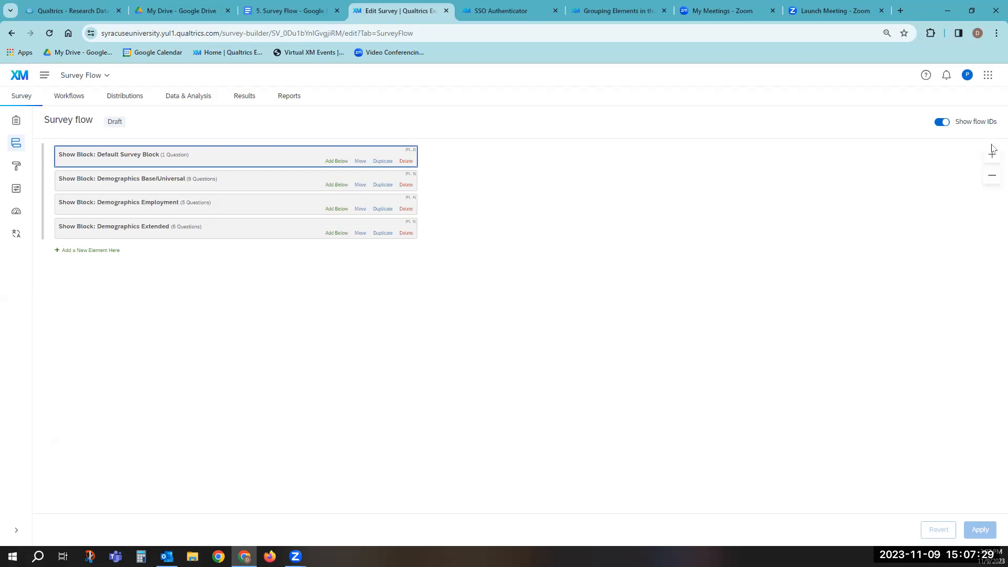
click(991, 155)
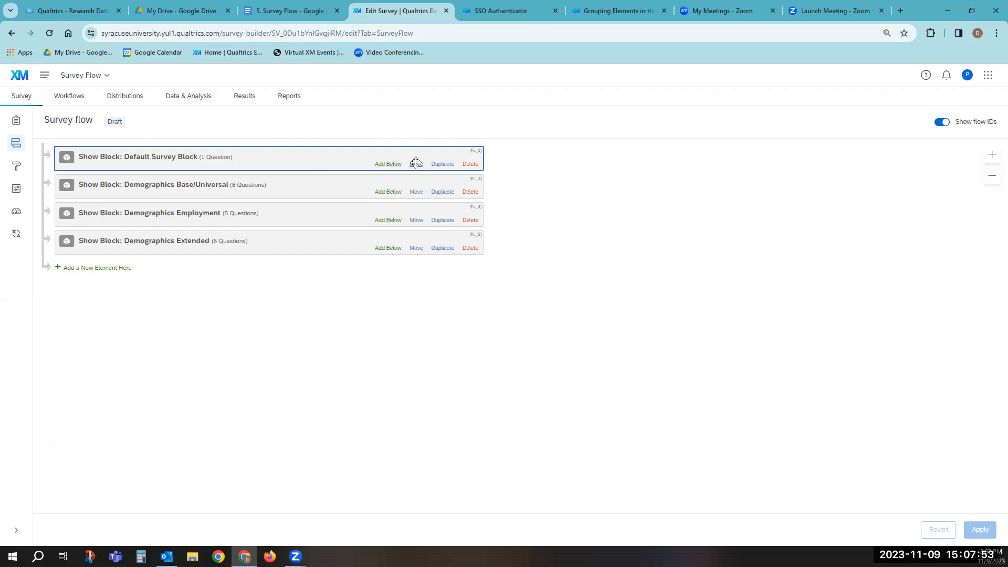
Duplicate the Default Survey Block in the survey flow and delete the copy
mouse_move(416, 163)
mouse_down()
mouse_move(410, 272)
mouse_move(412, 161)
mouse_move(411, 171)
mouse_up()
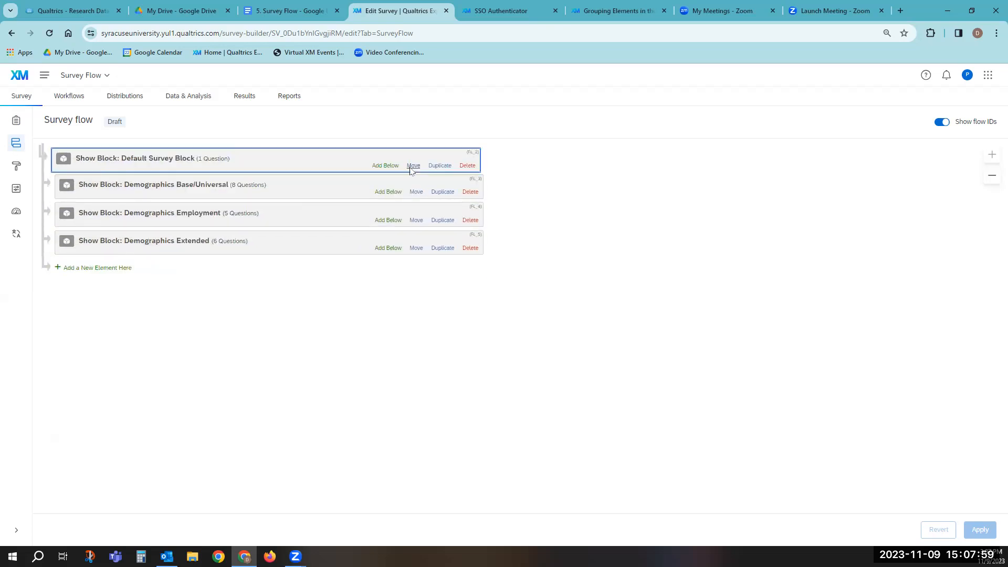
click(440, 165)
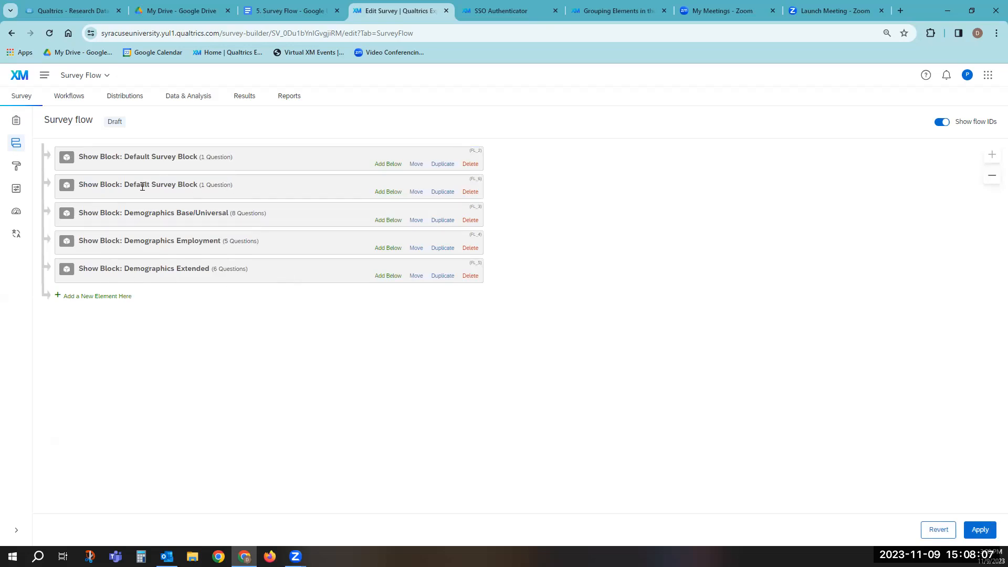
click(471, 192)
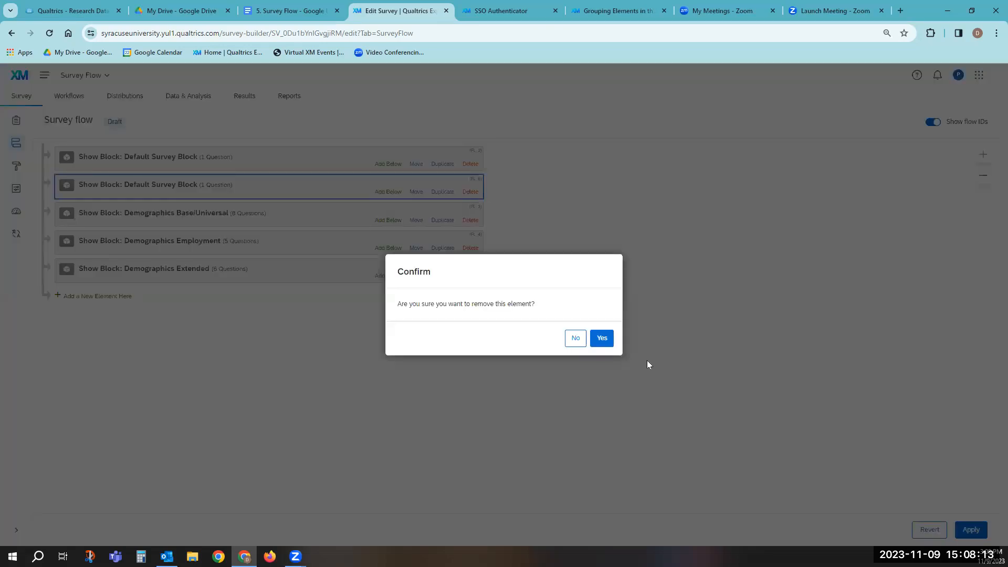
click(604, 340)
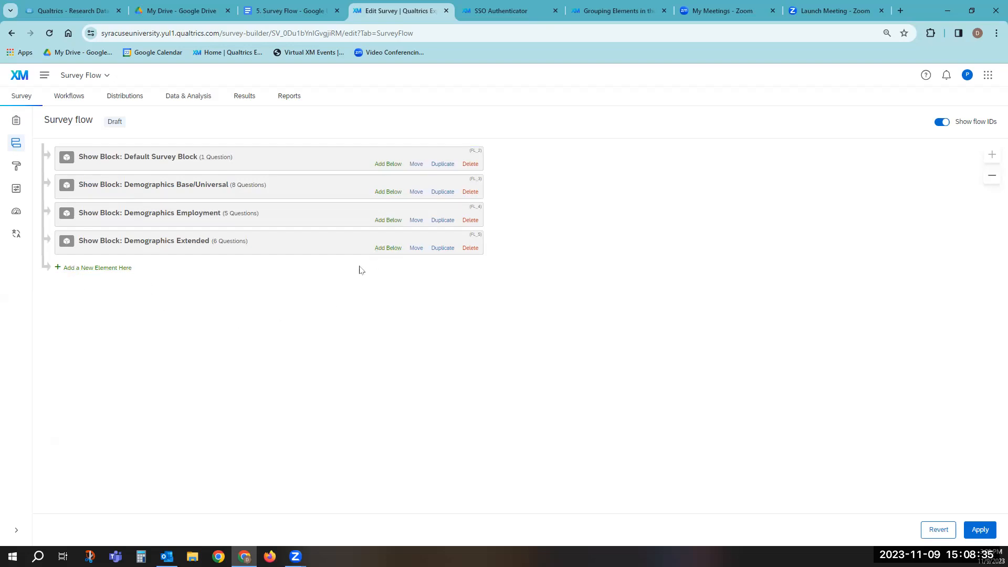
Add a Web Service element below the Demographics Extended block and delete it again
click(387, 249)
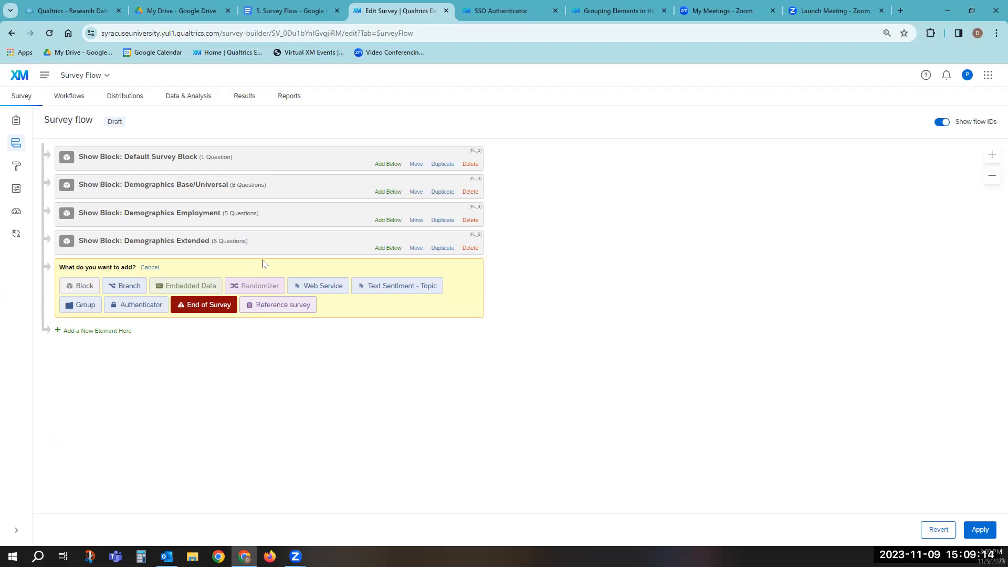
click(328, 287)
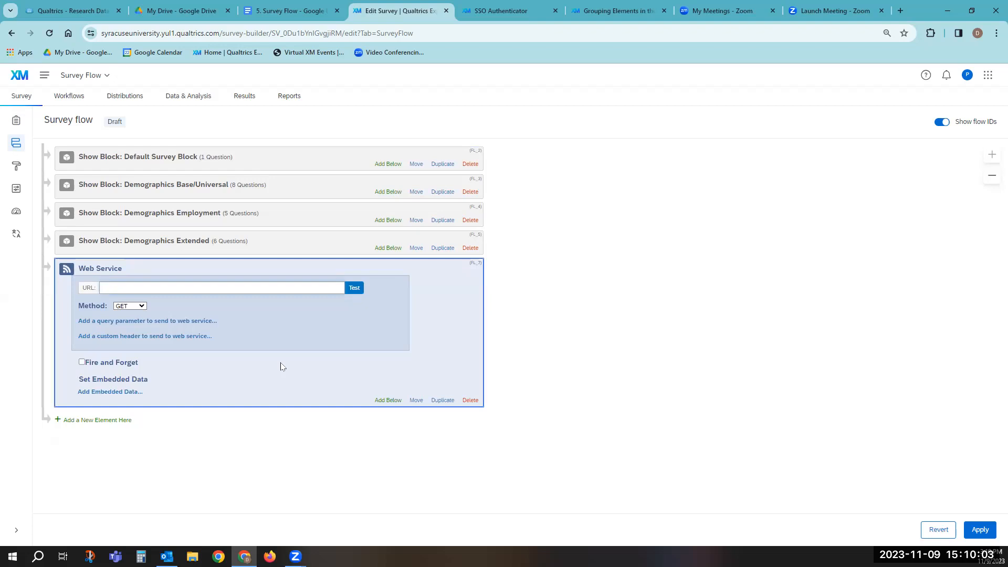
click(471, 401)
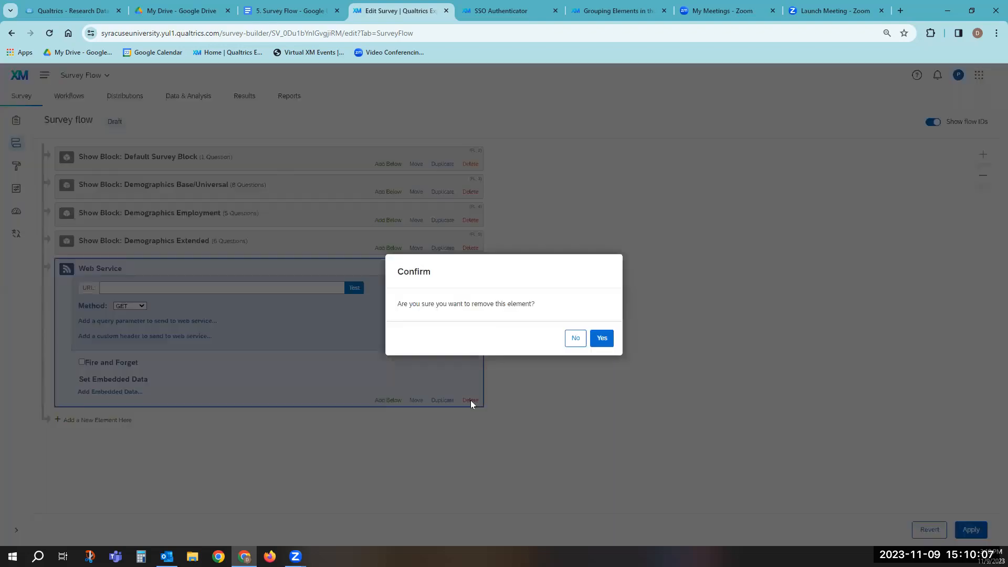
click(602, 339)
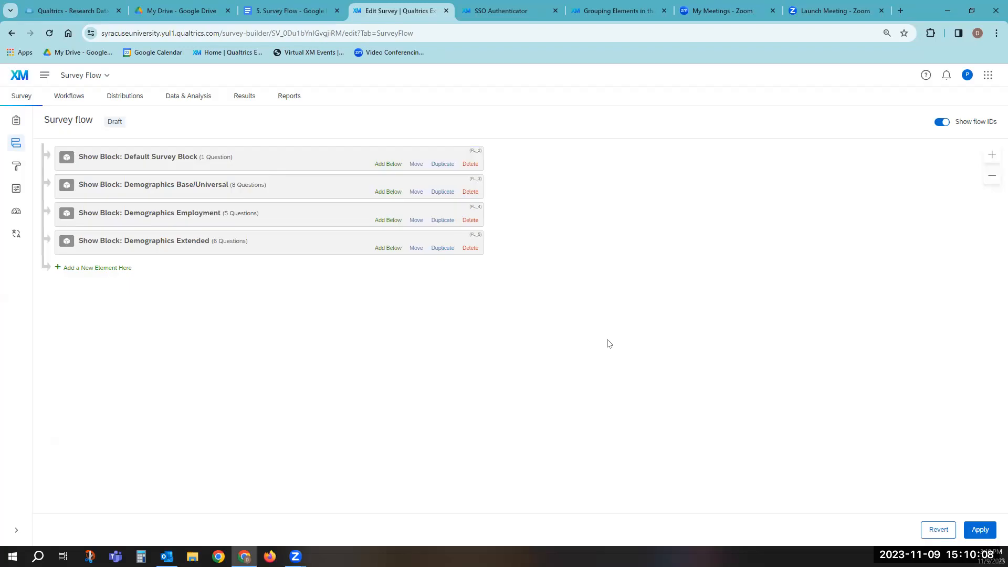
Add a Text Sentiment - Topic element at the end of the survey flow and remove it again
click(110, 268)
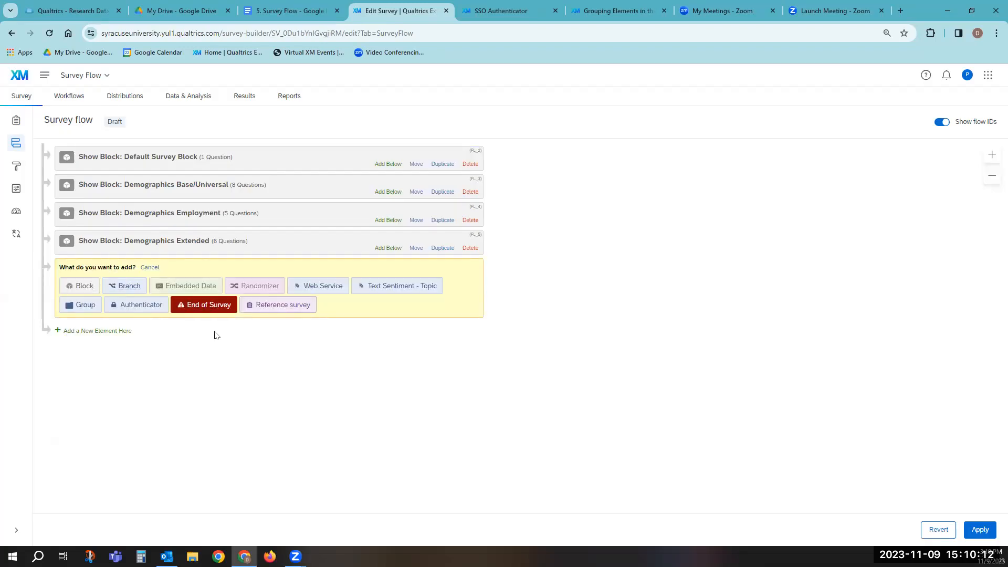
click(393, 291)
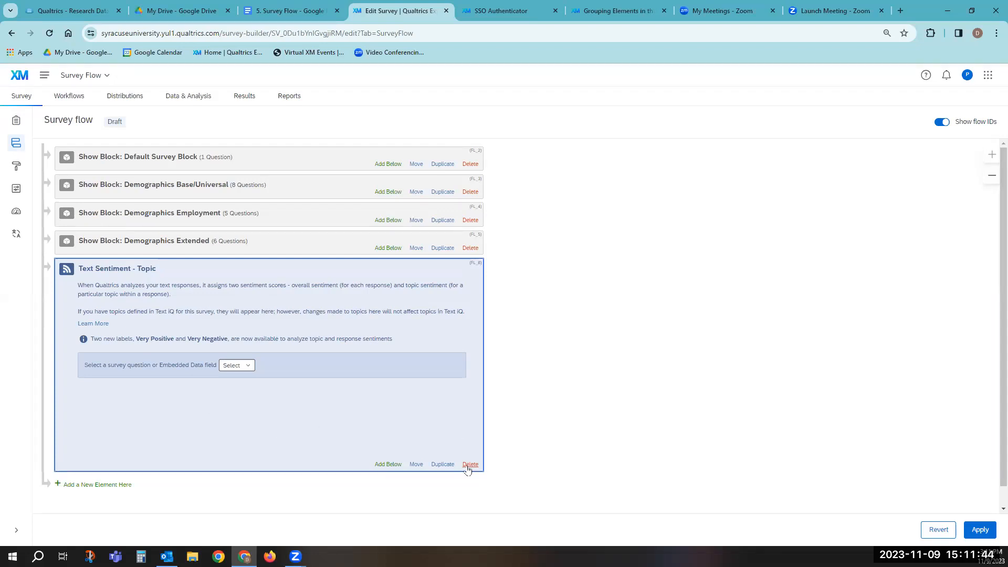
click(469, 465)
click(608, 341)
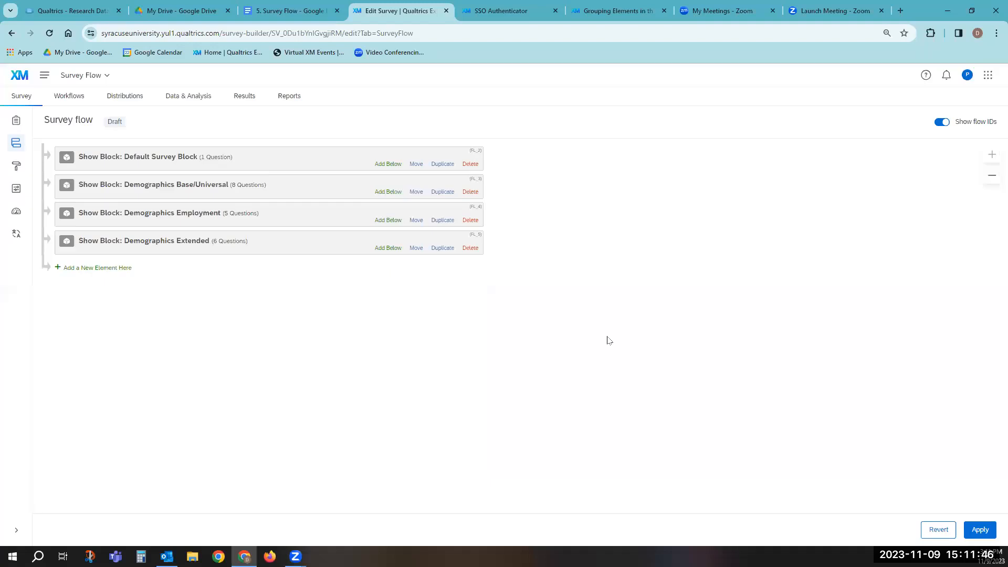
Add an Authenticator element at the end of the survey flow, after the Demographics Extended block
click(99, 269)
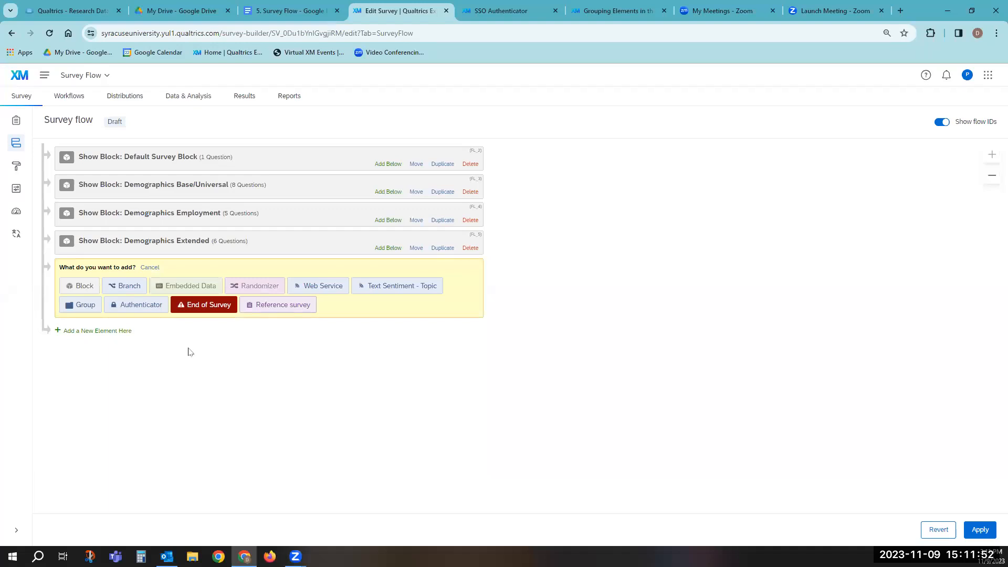
click(142, 305)
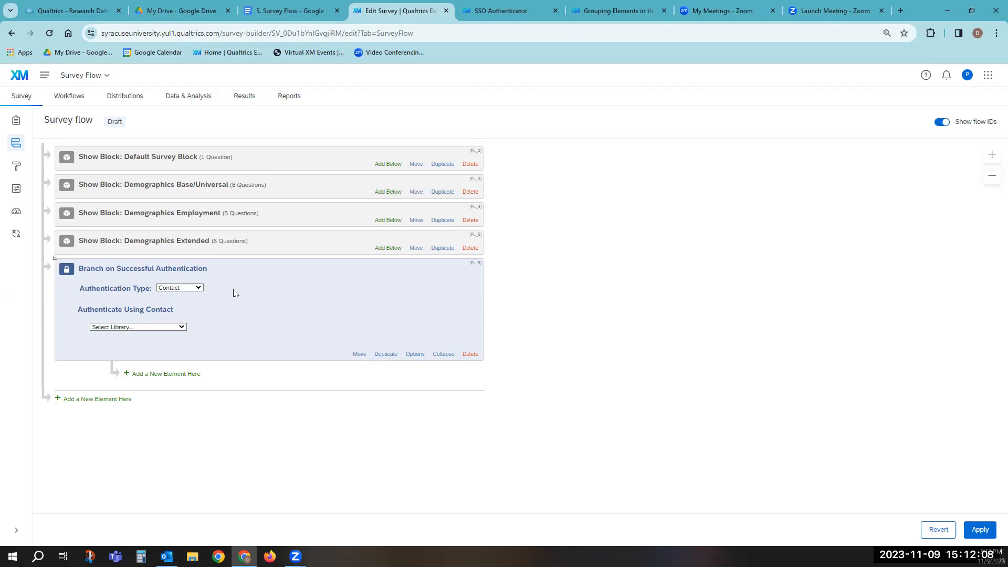
Switch the authenticator's authentication type to SSO and back to Contact, and delete the authenticator from the survey flow
click(195, 287)
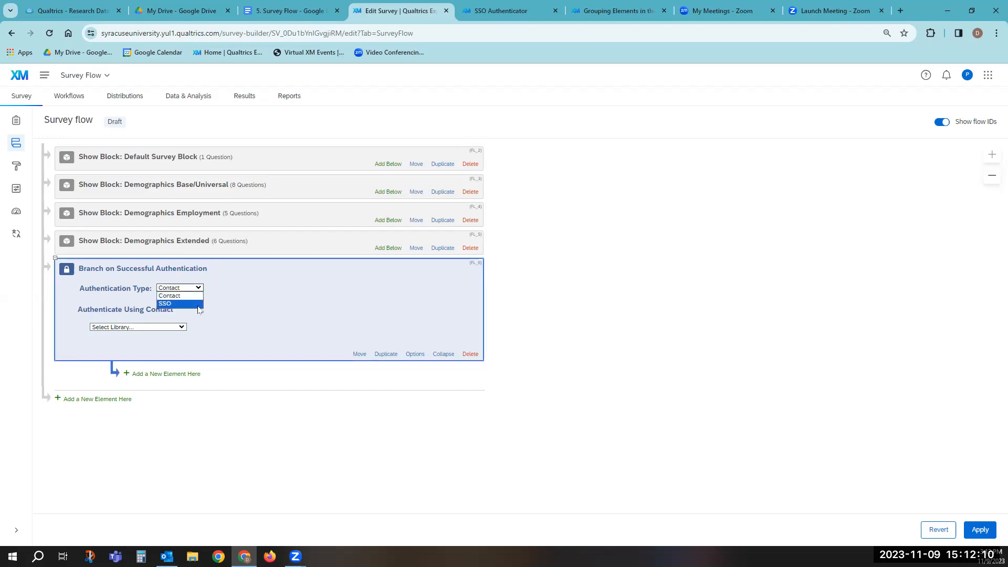
click(198, 305)
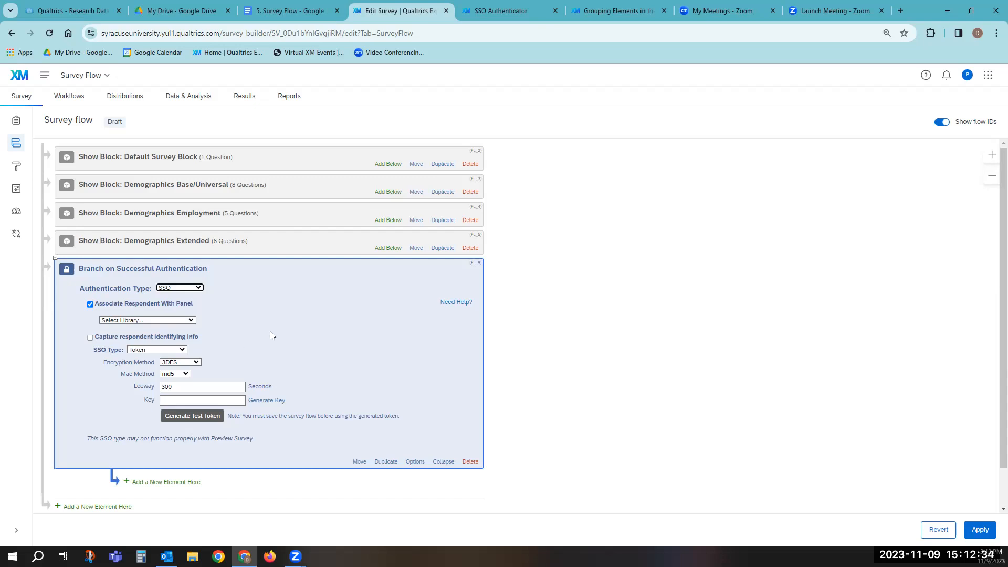
click(198, 288)
click(197, 296)
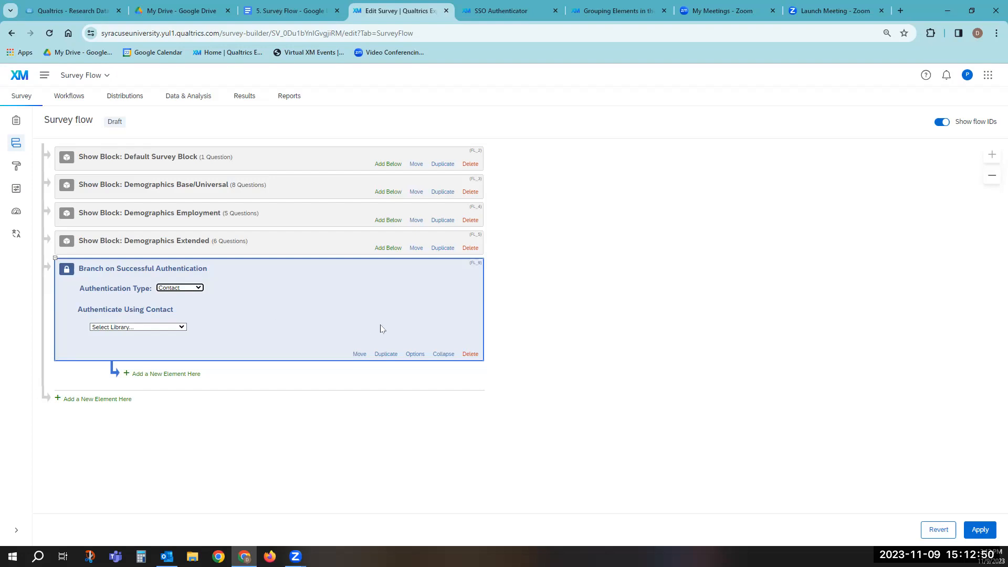
click(471, 354)
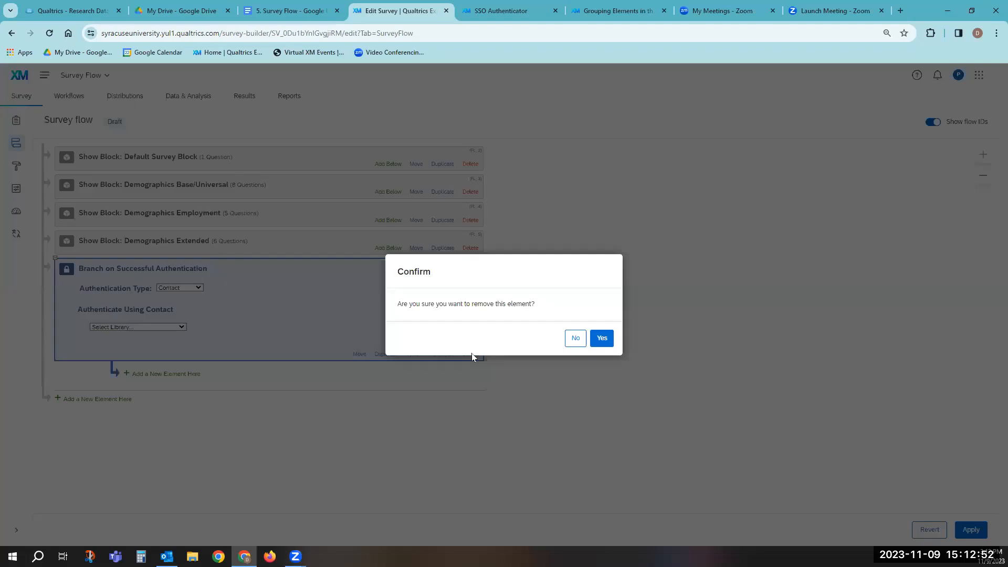
click(601, 338)
Add a Reference survey element at the end of the survey flow, set to the personal library, and delete it again
click(99, 269)
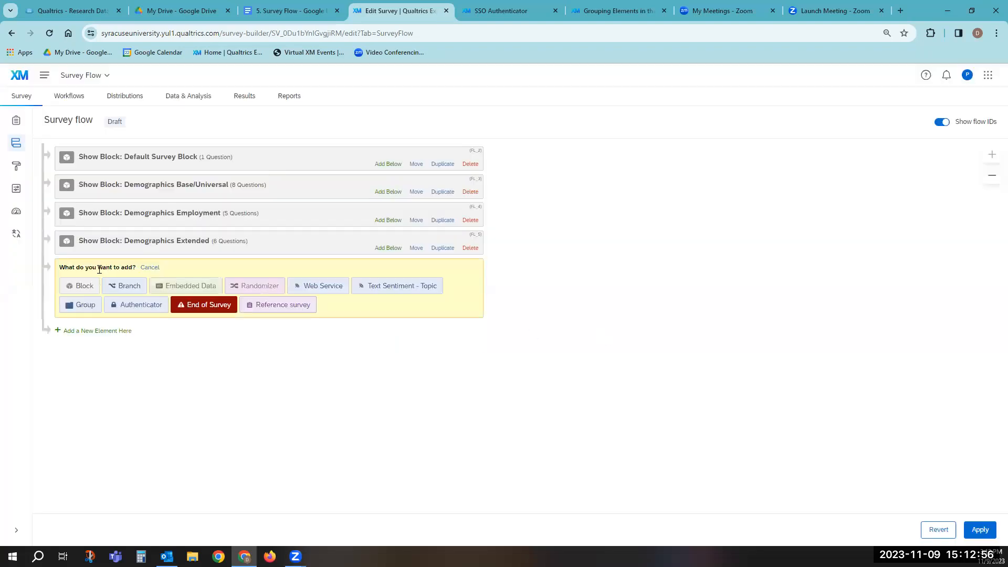
click(284, 305)
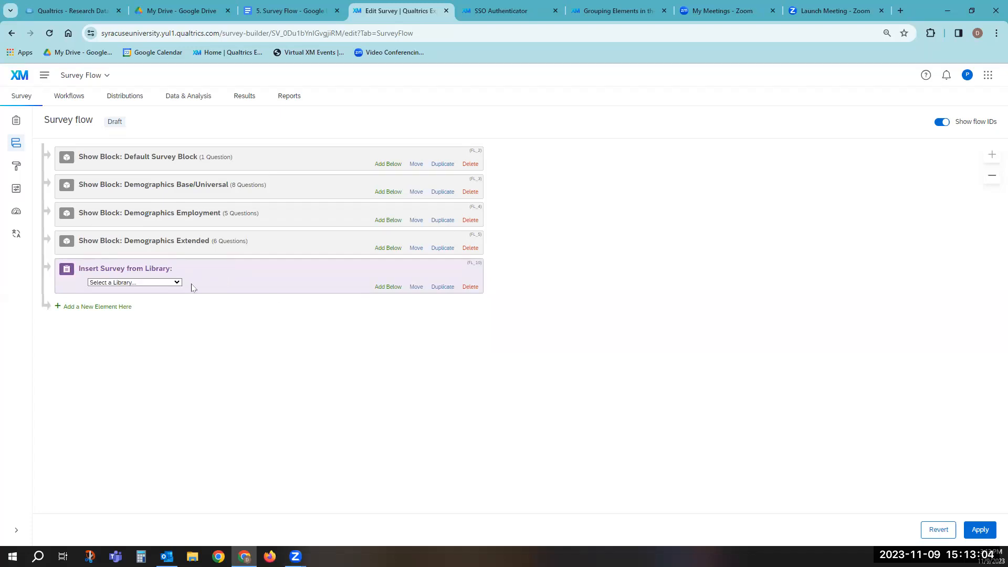
click(176, 284)
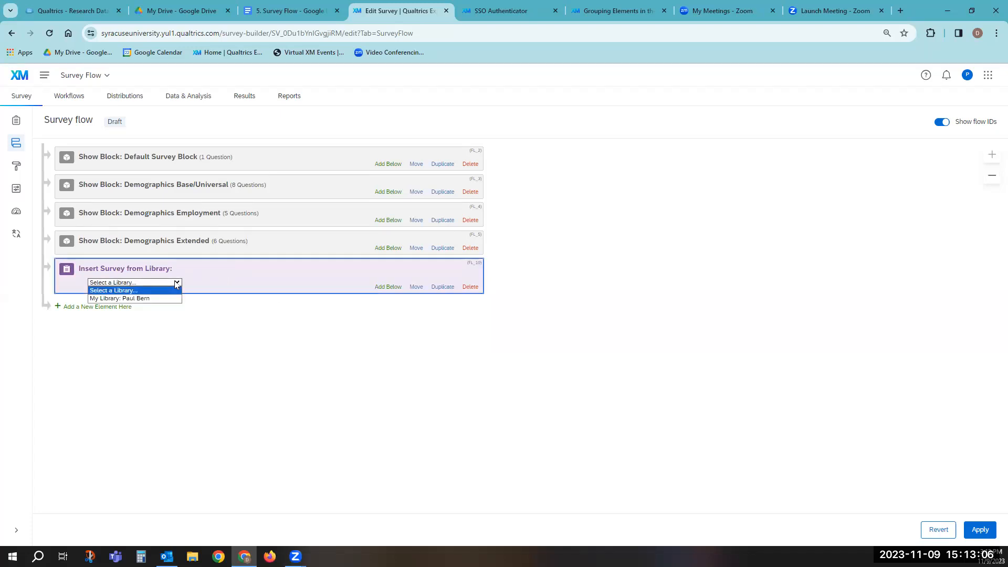
click(175, 298)
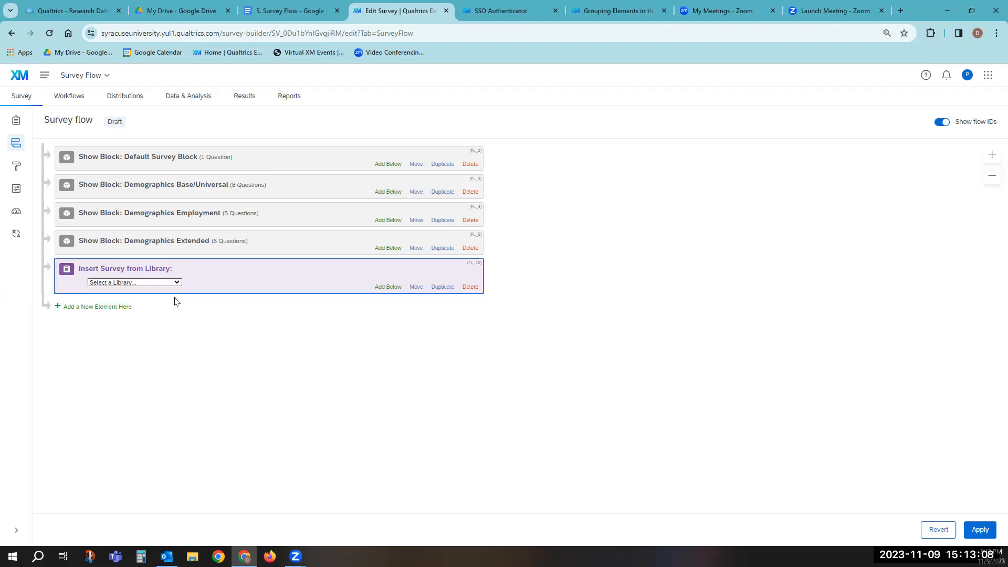
click(177, 293)
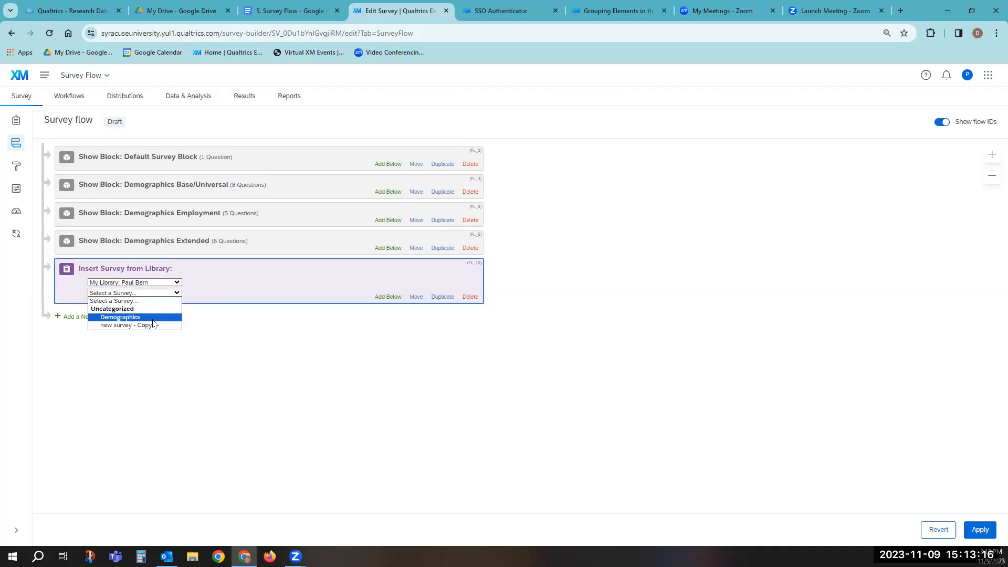
click(215, 286)
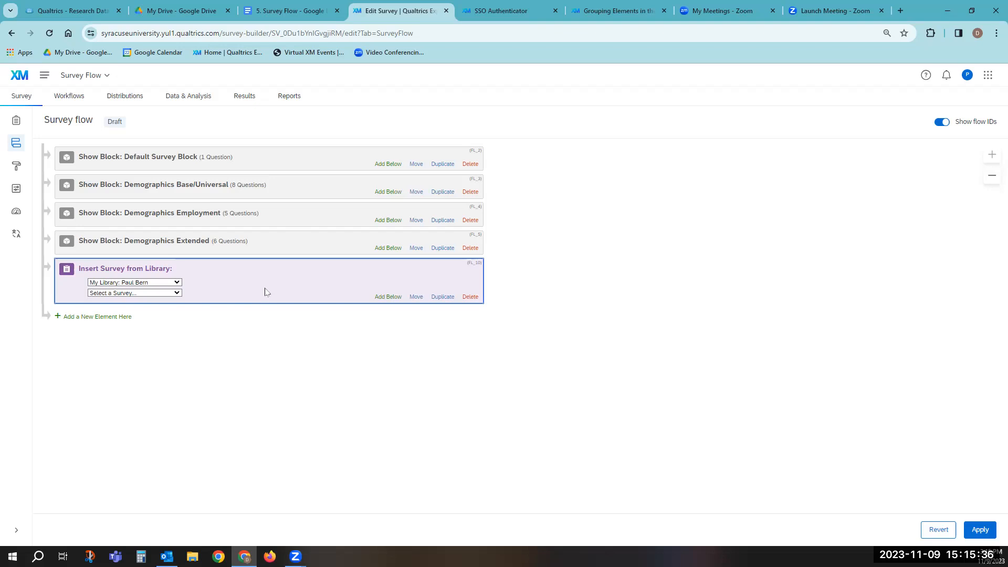
click(465, 297)
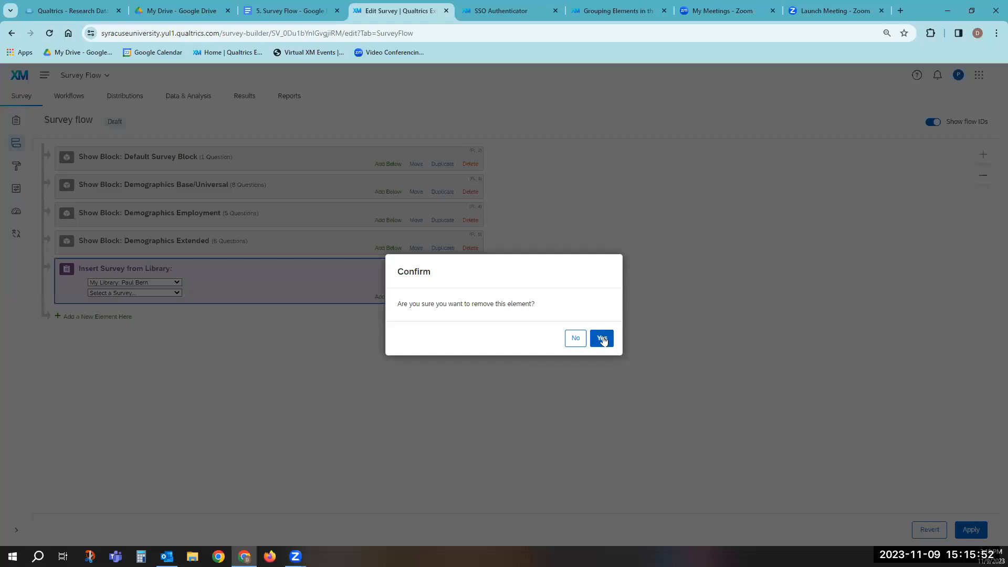
click(602, 339)
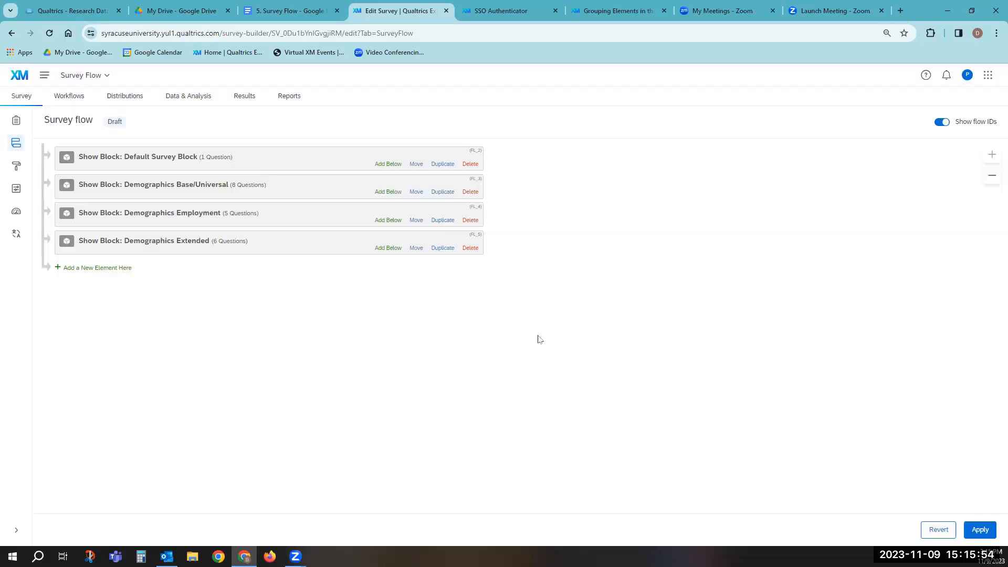
Add a group containing the Demographics Extended block at the end of the survey flow, and open the group's name for editing
click(90, 269)
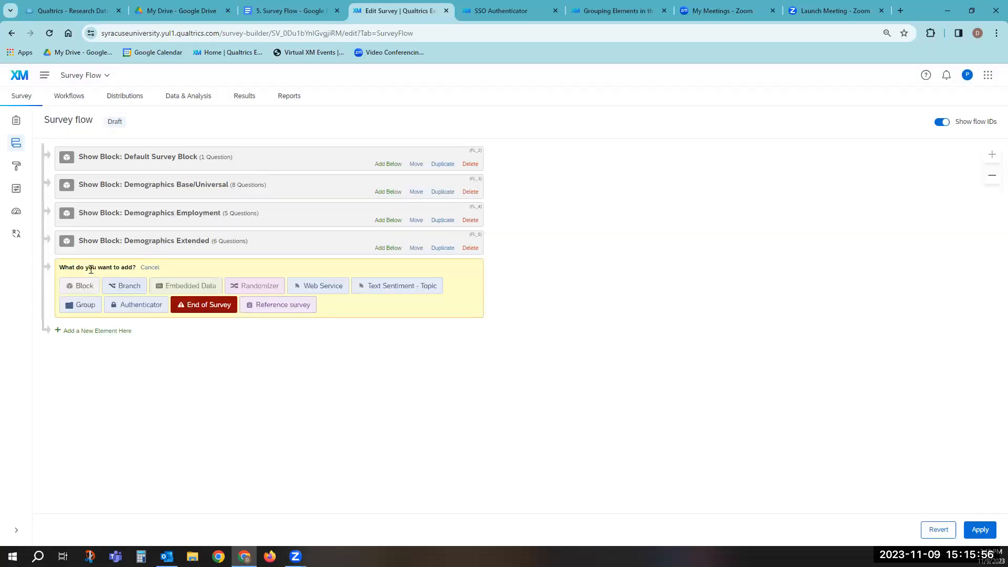
click(82, 306)
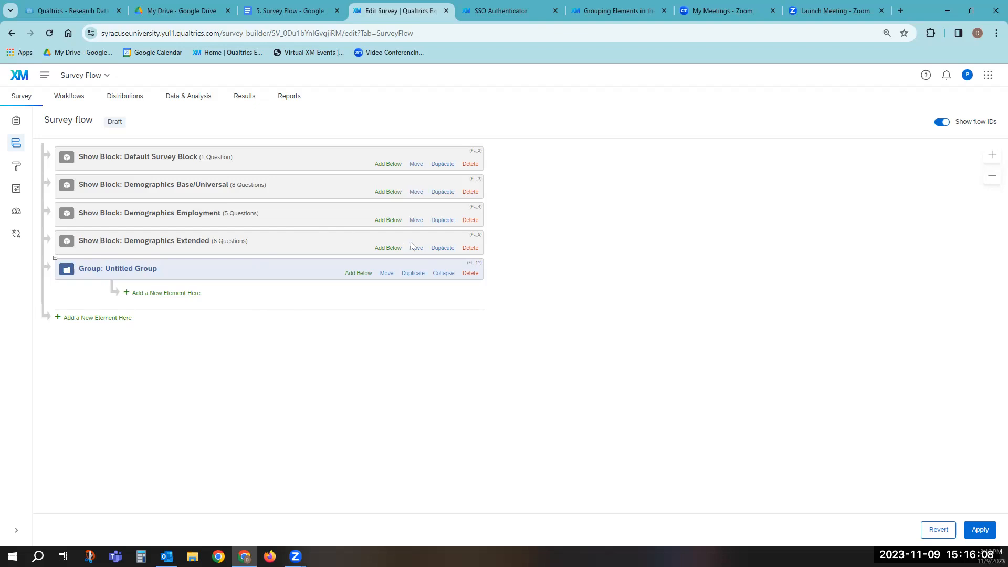
drag(415, 246, 428, 296)
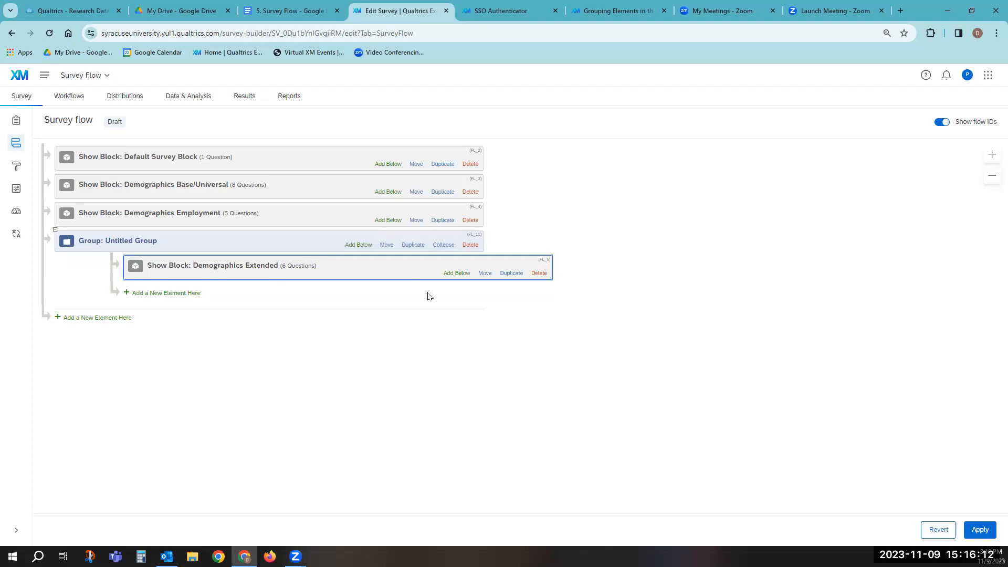
mouse_move(385, 244)
mouse_down()
mouse_move(395, 231)
mouse_move(396, 256)
mouse_up()
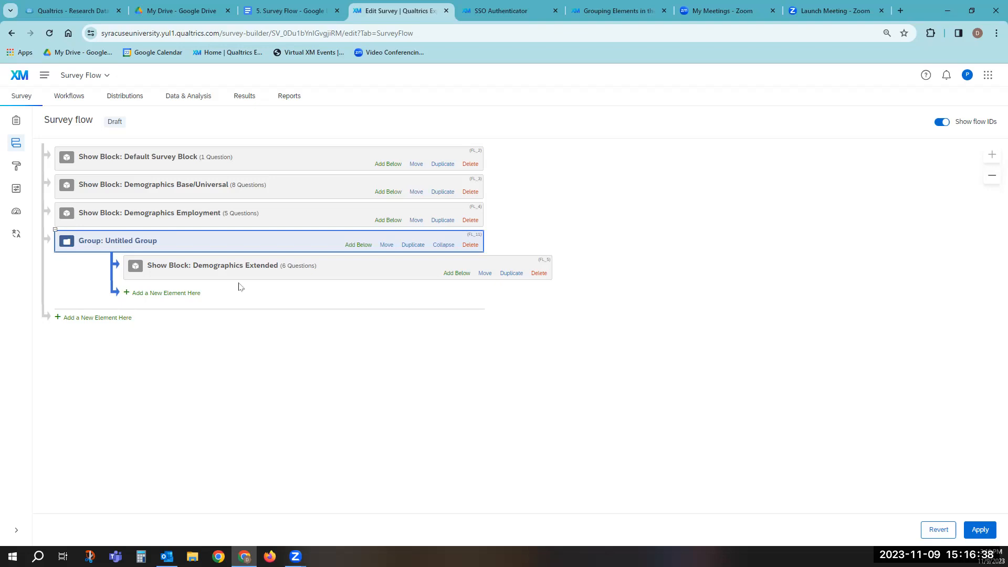
click(133, 245)
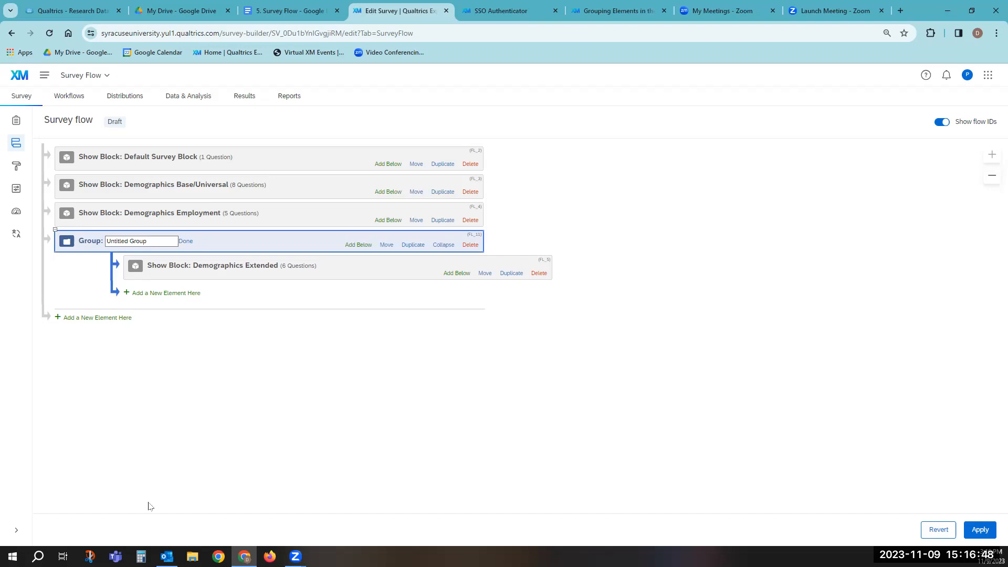
click(185, 242)
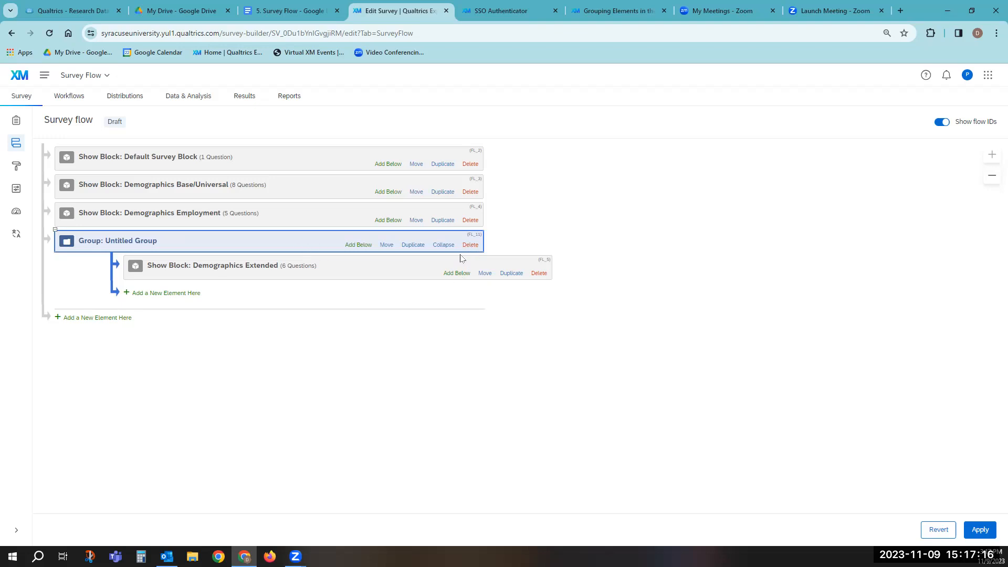
Move the Demographics Extended block out of the group to the end of the survey flow, and delete the emptied group
click(470, 246)
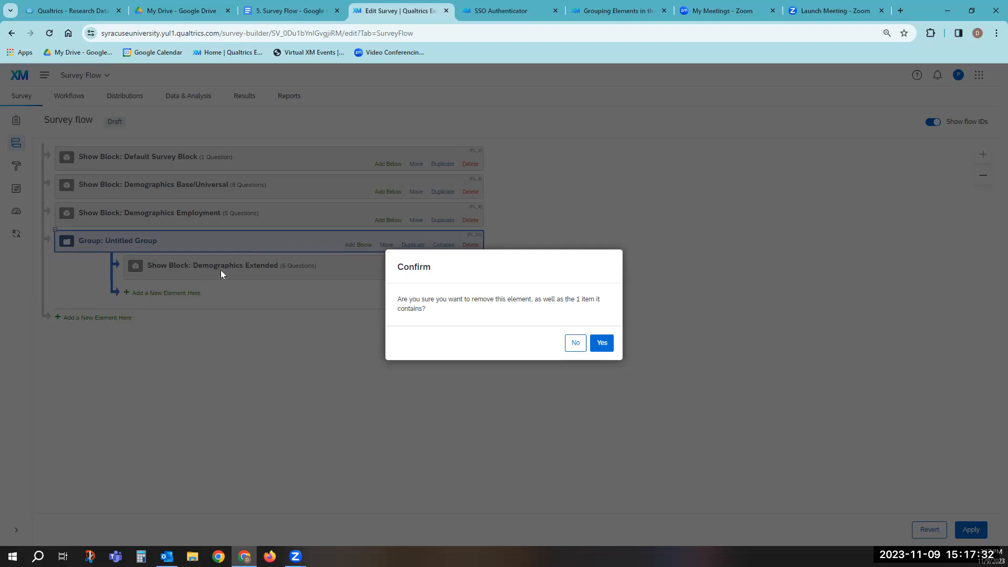
click(574, 345)
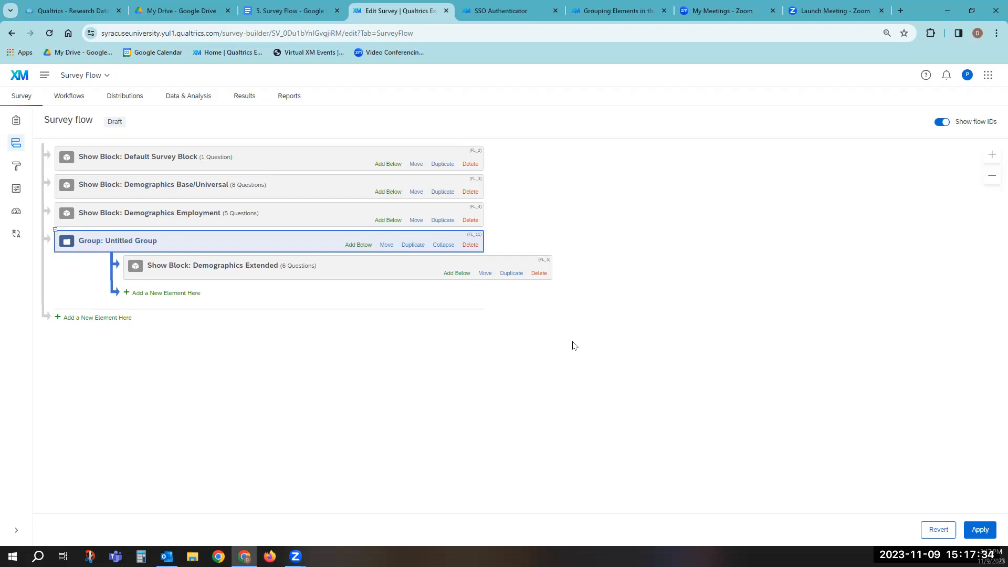
drag(484, 275, 456, 328)
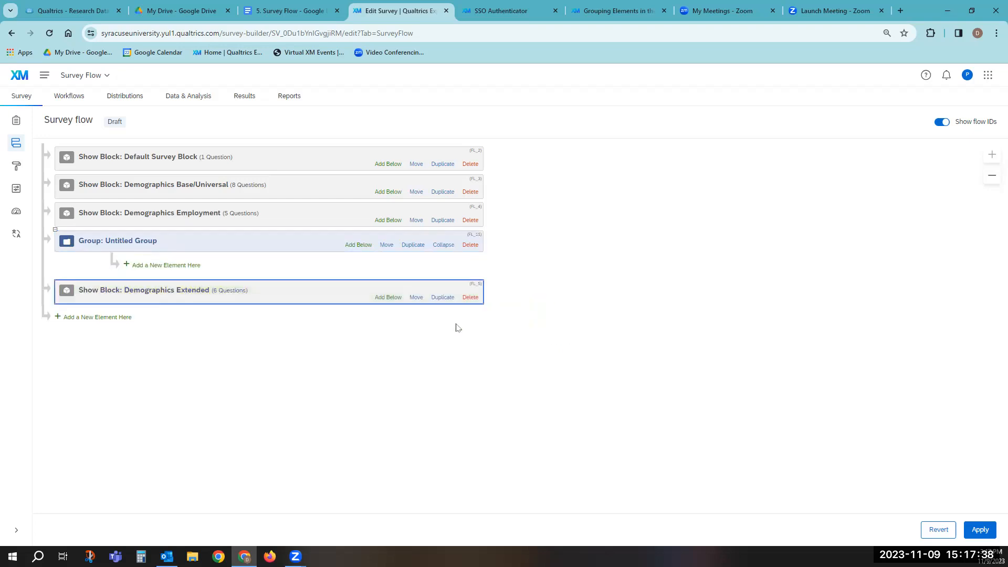
click(471, 246)
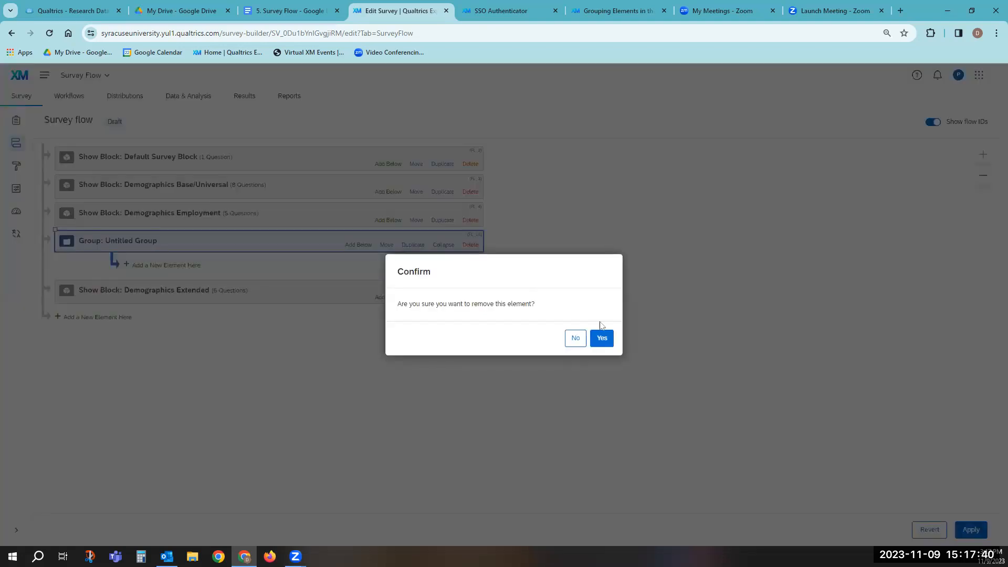
click(601, 340)
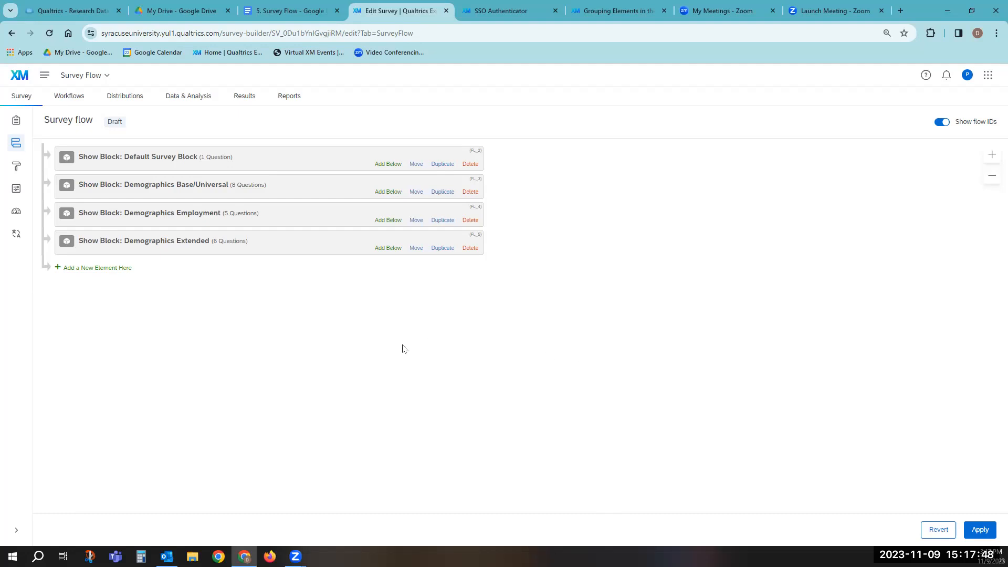
Add an Embedded Data element below the Demographics Extended block and browse the Survey Metadata fields offered for it
click(82, 268)
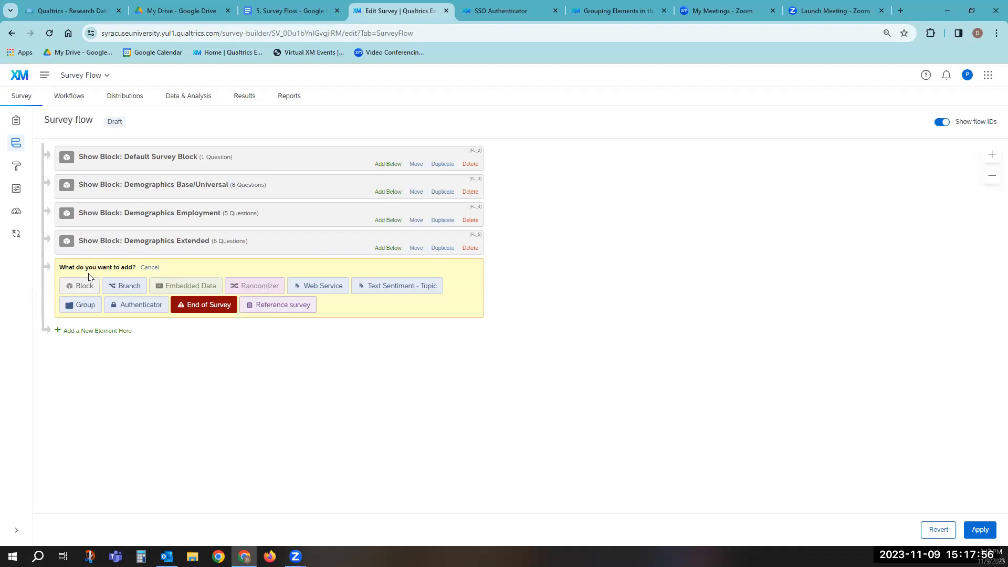
click(194, 286)
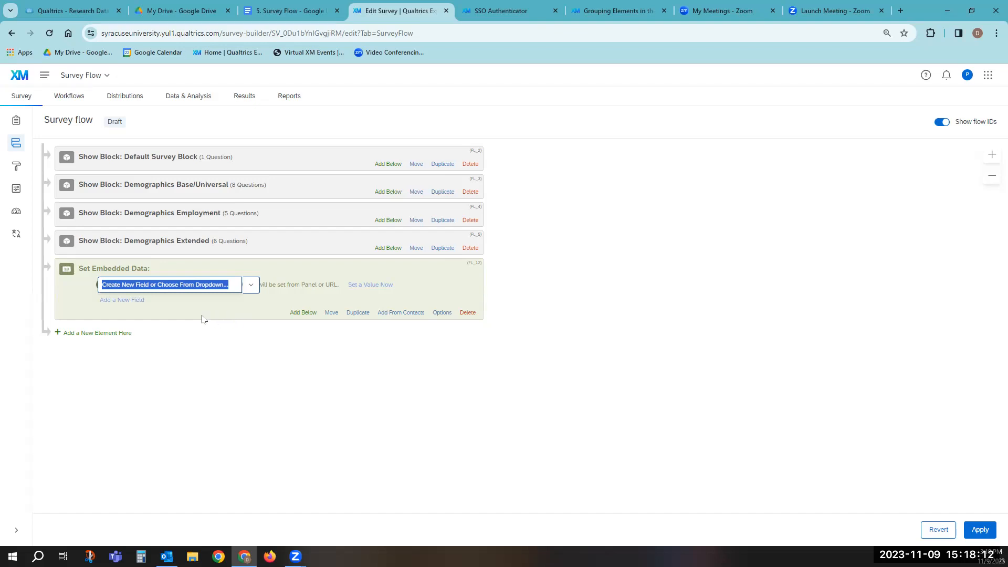
click(252, 288)
mouse_move(258, 304)
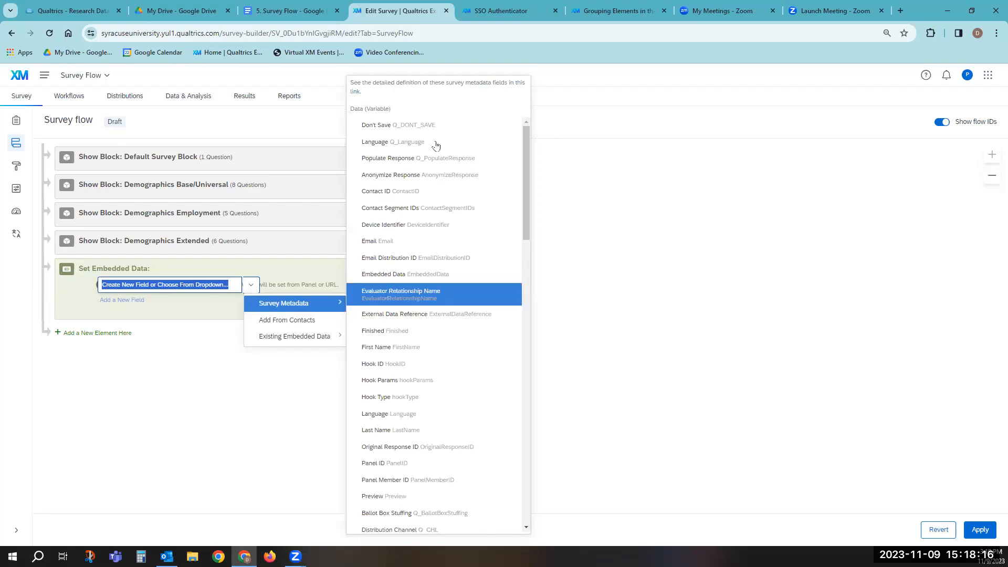
scroll(445, 261, down, 4)
scroll(445, 261, down, 15)
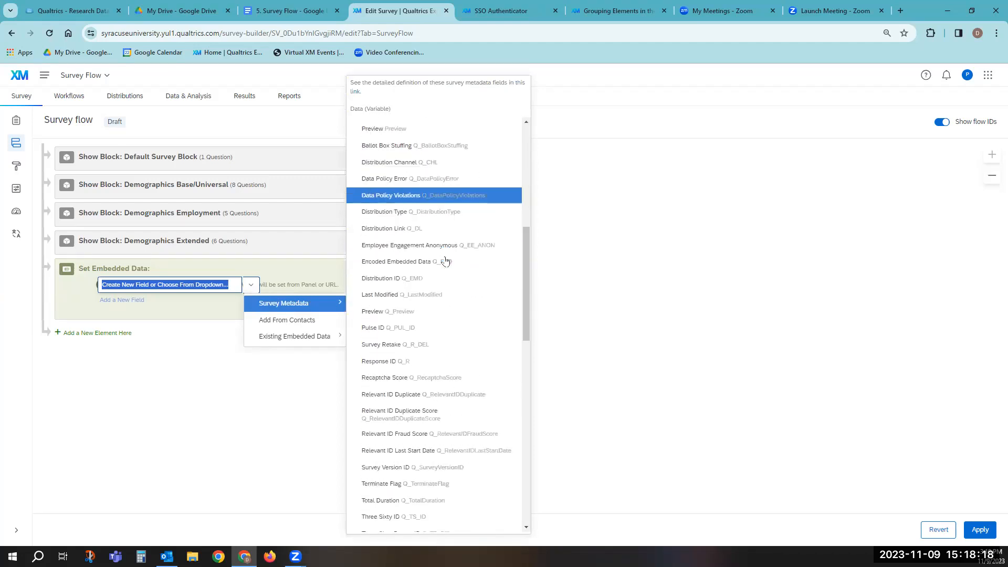
Examine the contact lists from which embedded data can be imported, and cancel the import
click(283, 324)
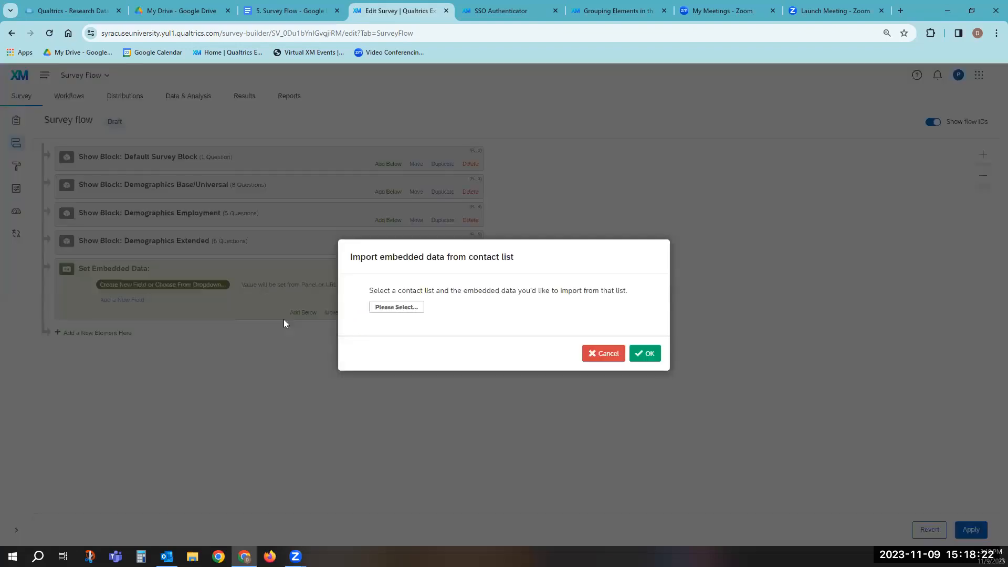
click(381, 312)
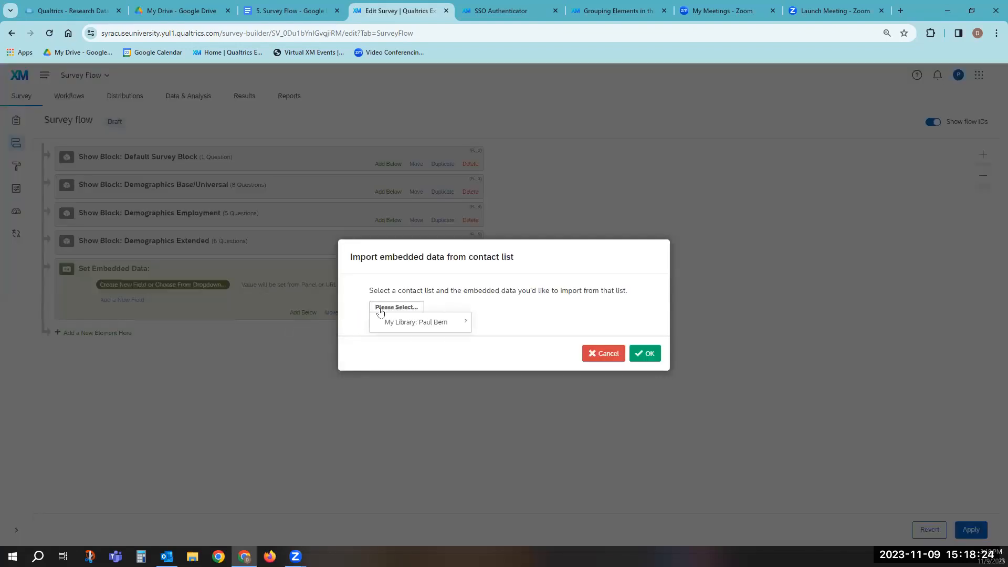
mouse_move(454, 325)
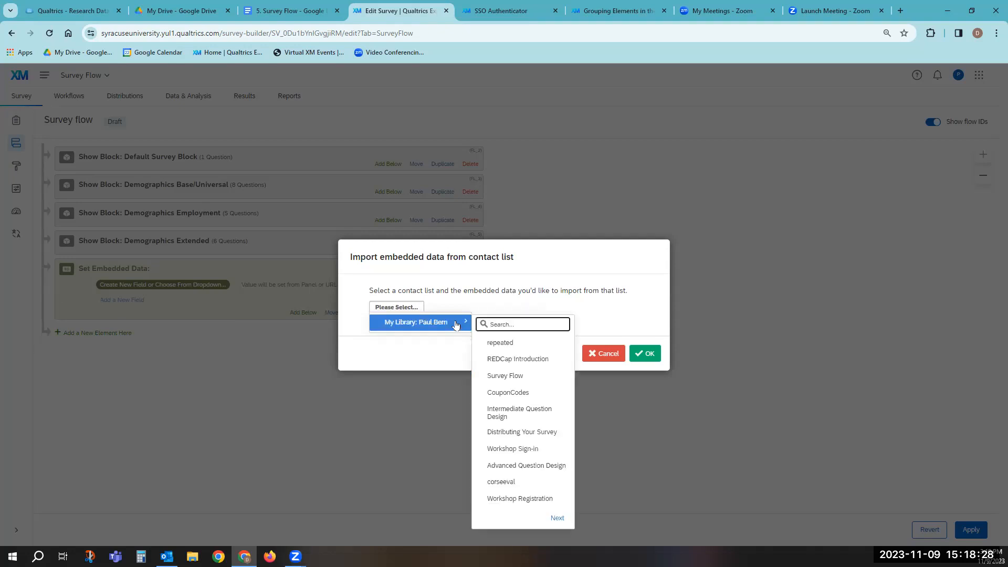
click(600, 358)
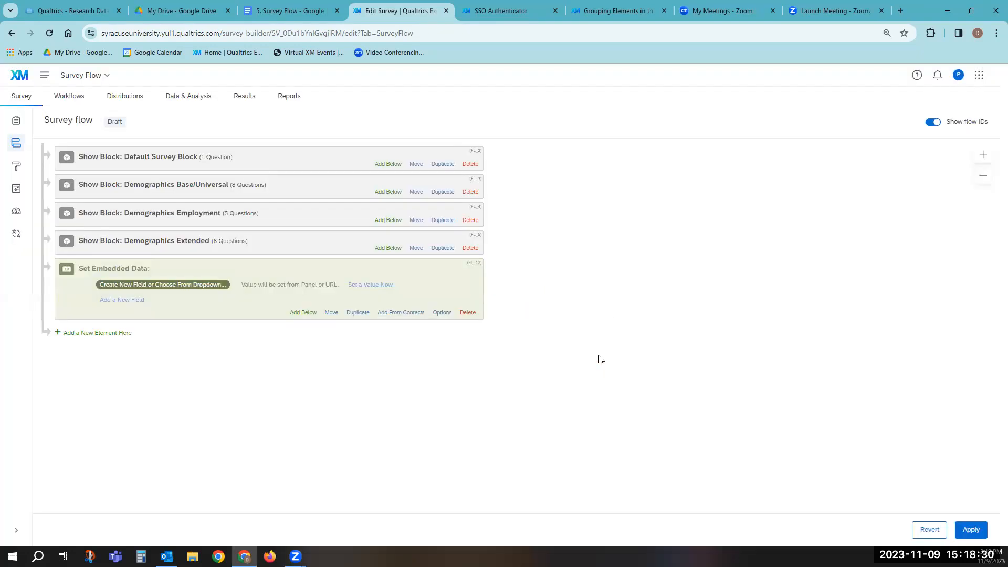
Examine the field sources for the new embedded data field again, without choosing one
click(210, 288)
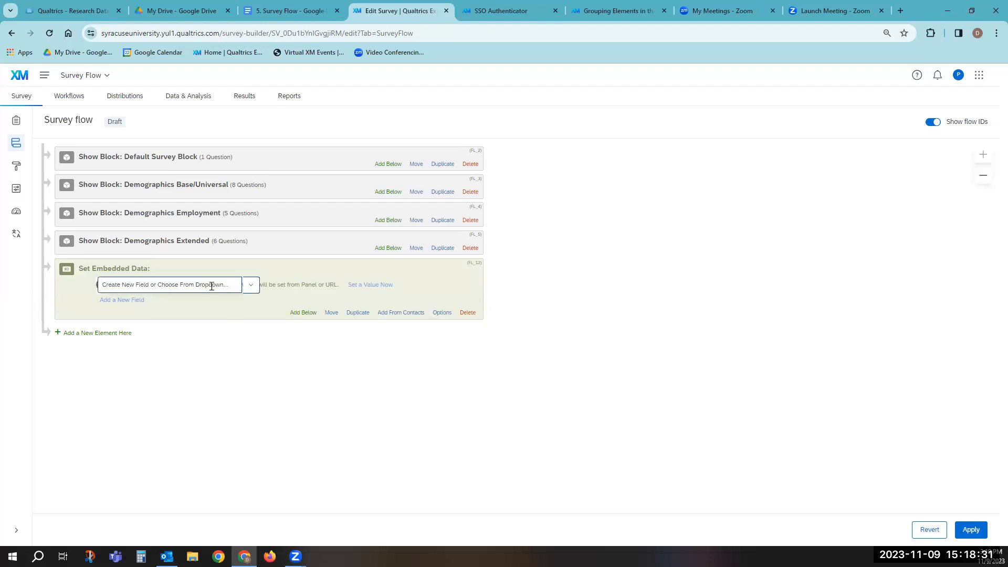
click(250, 286)
mouse_move(264, 336)
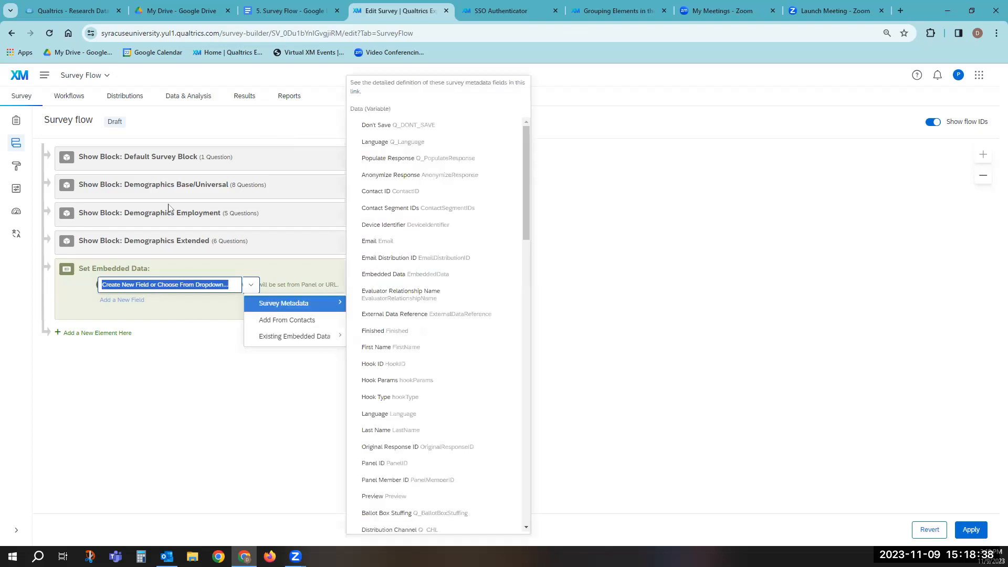
click(194, 316)
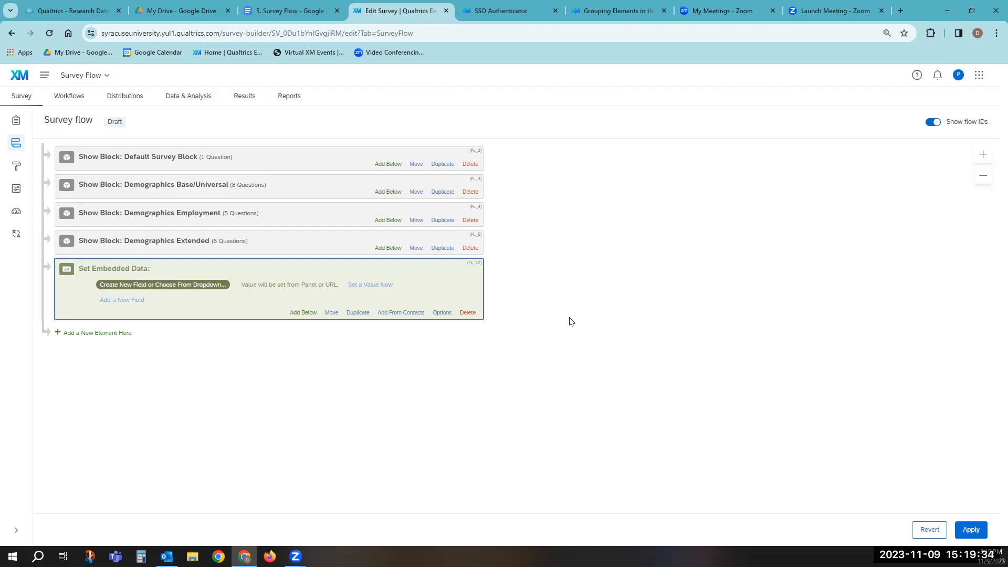
Revert the survey flow to its last saved version, discarding the new Embedded Data element
click(928, 530)
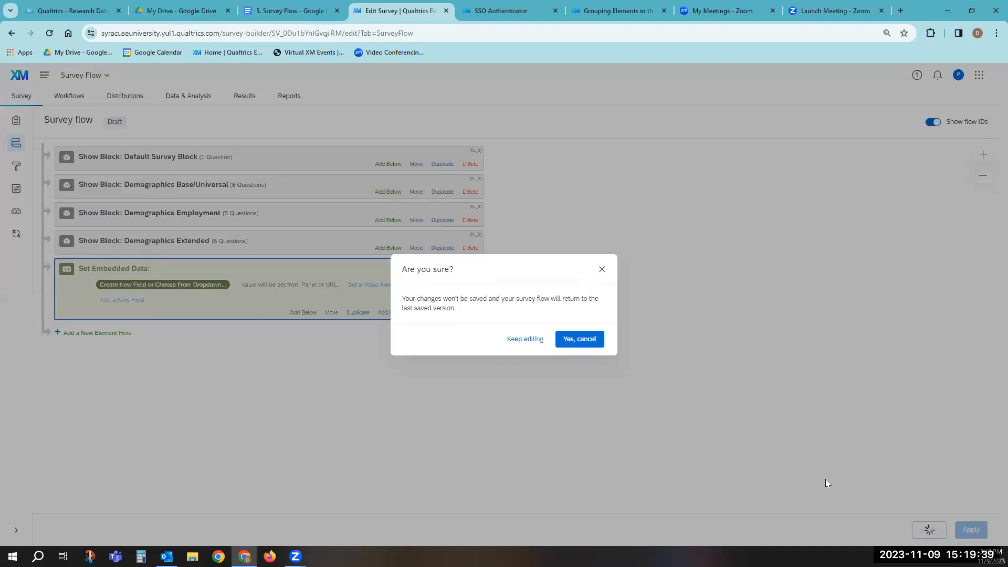
click(580, 339)
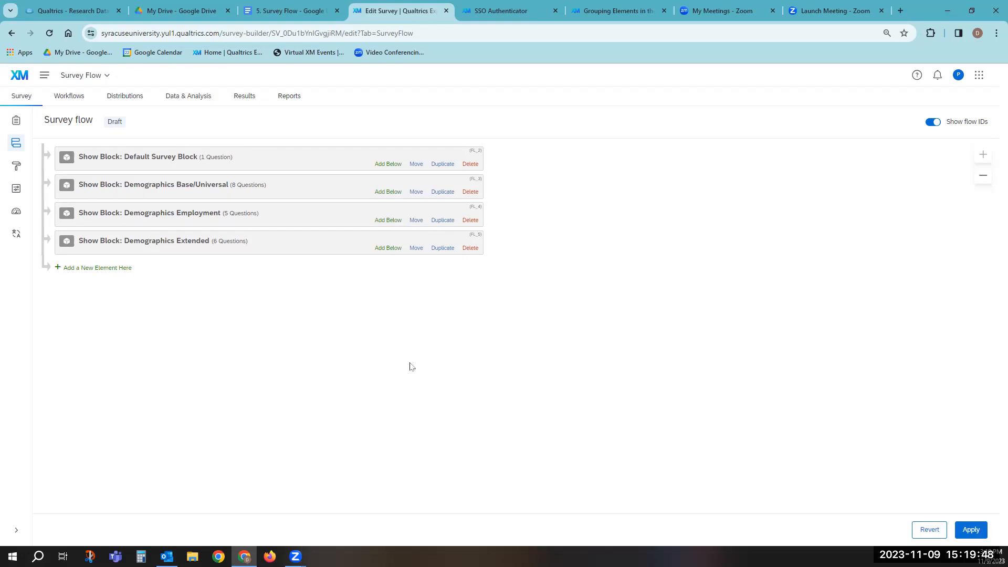
Add a Group element below the Demographics Extended block and apply the change to the survey flow
click(114, 268)
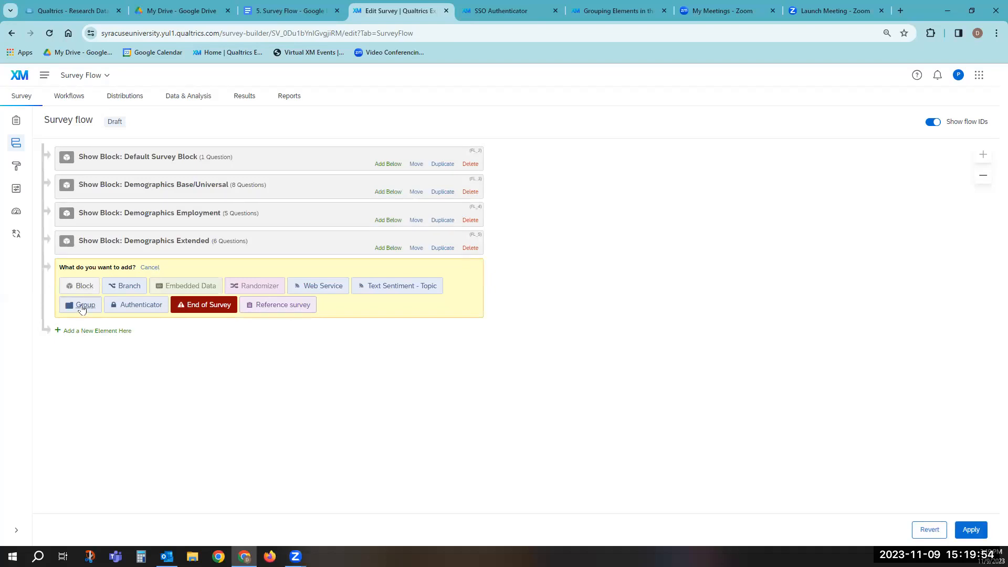
click(82, 306)
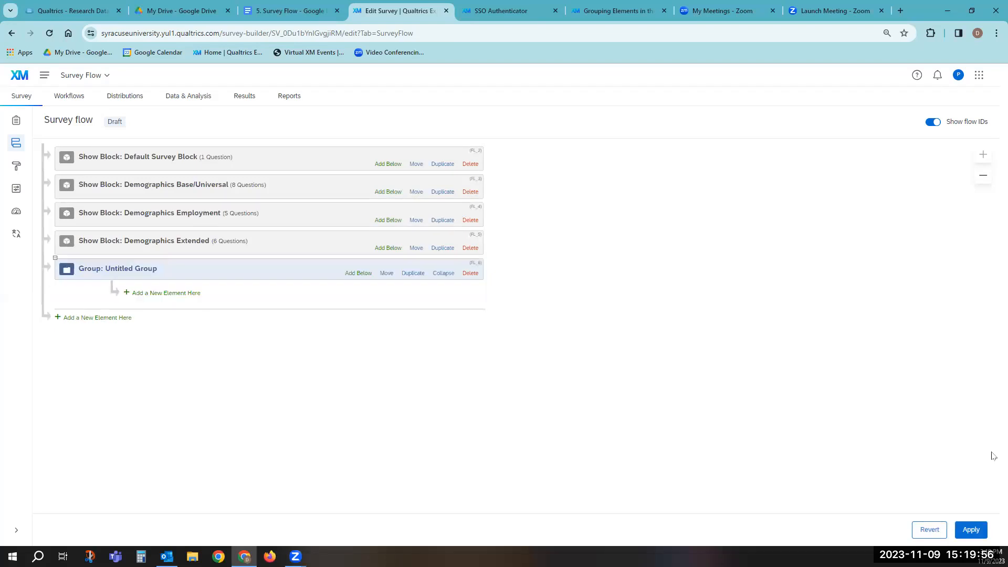
click(977, 535)
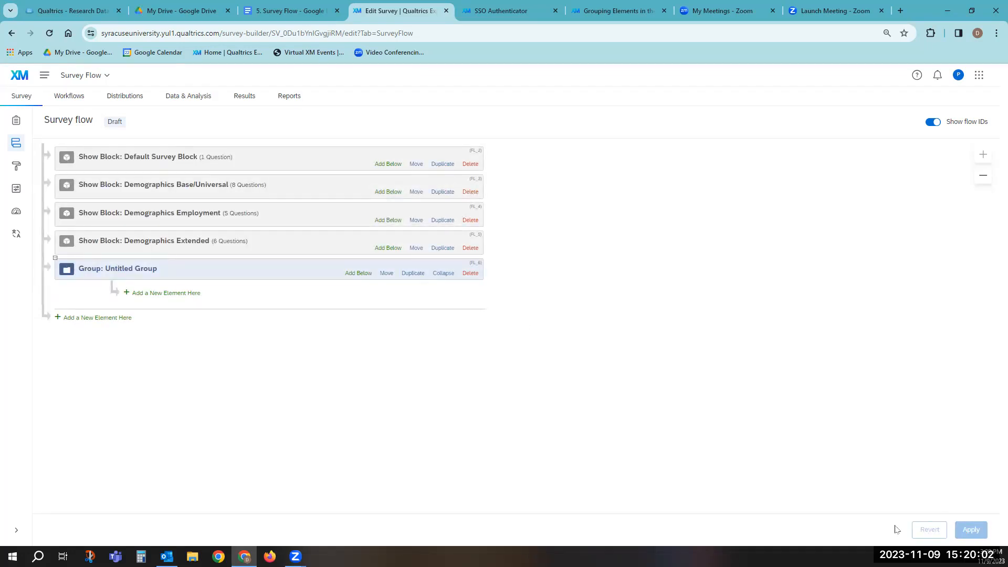
Nest a second Group inside the untitled group, and revert the survey flow to its last saved version
click(169, 292)
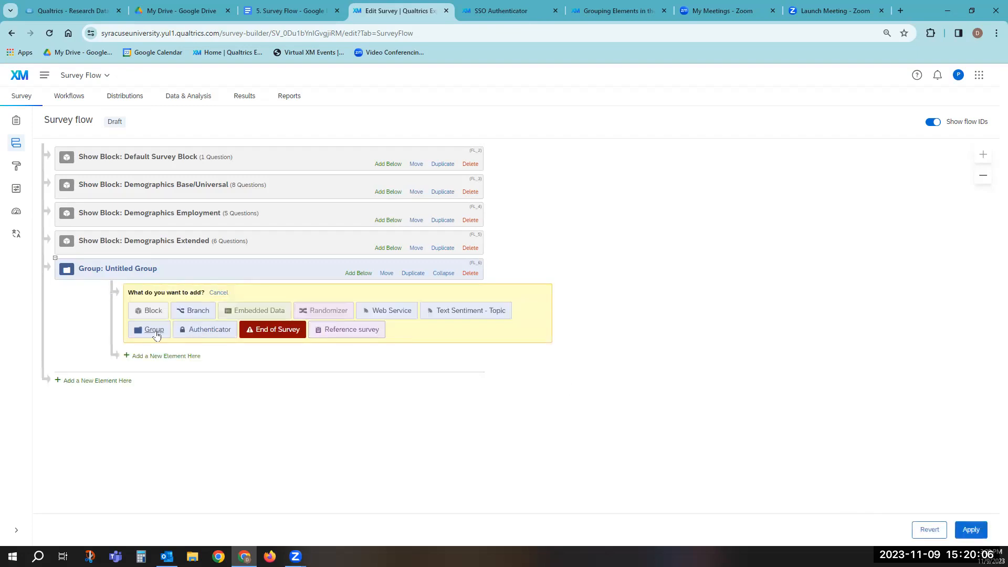
click(155, 332)
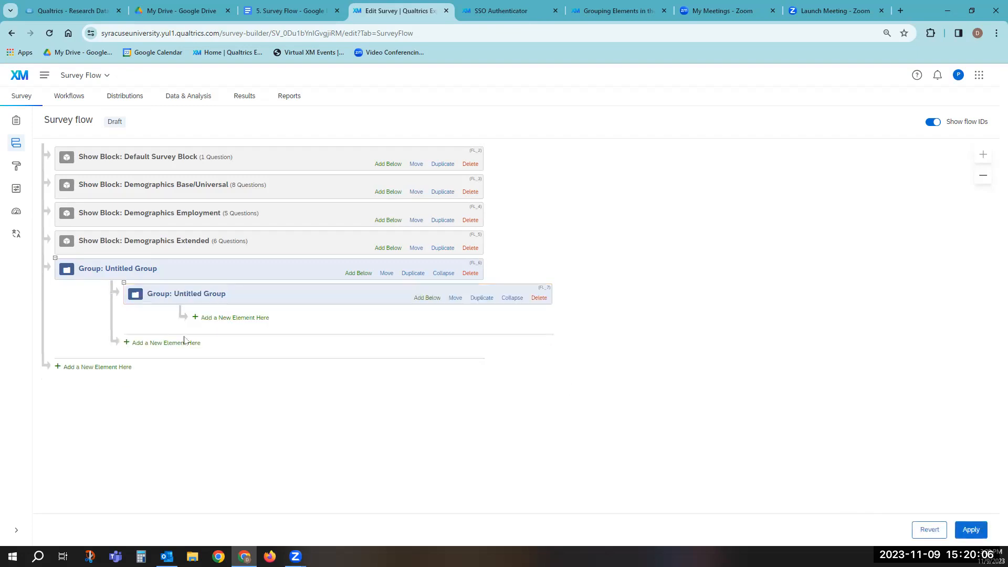
click(929, 530)
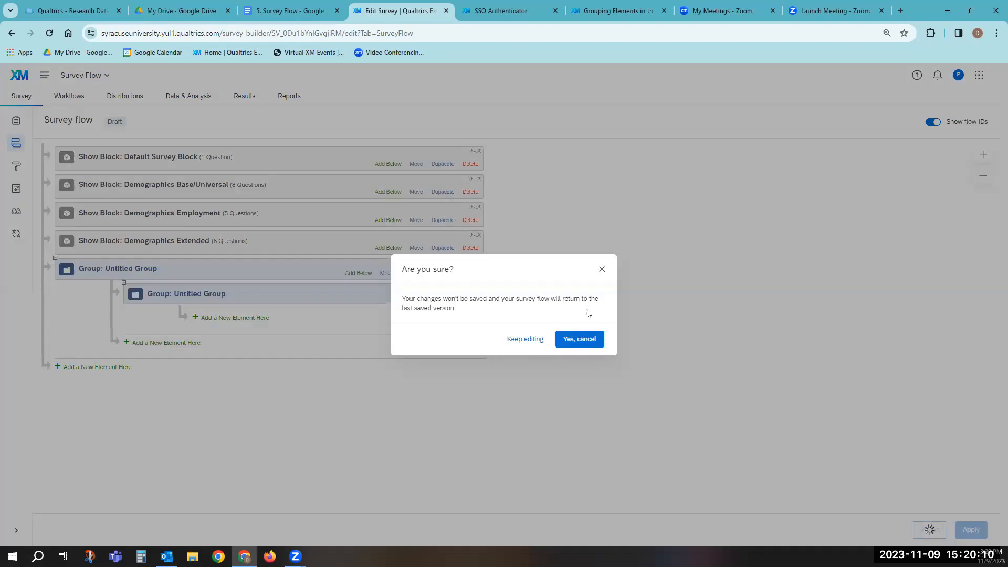
click(581, 339)
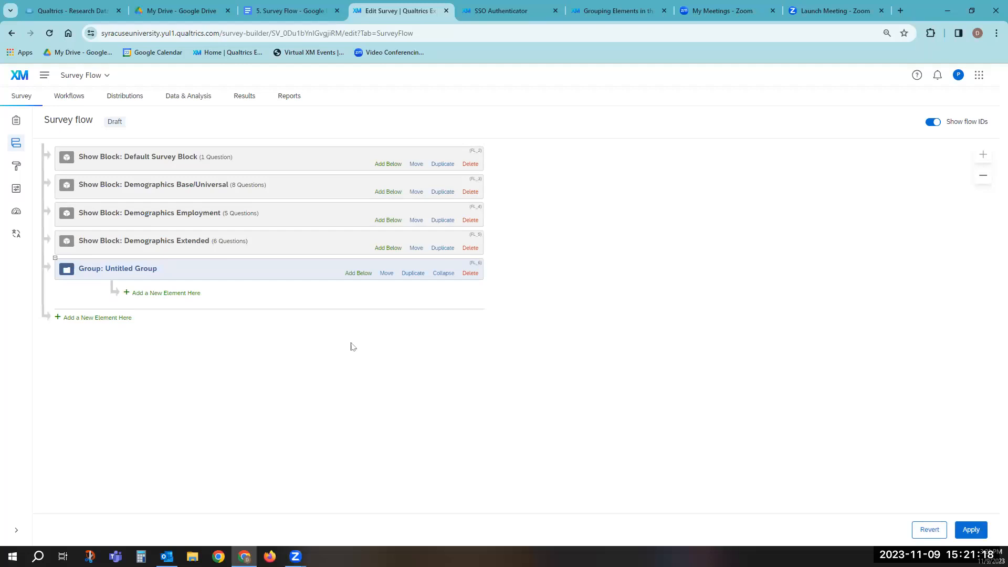
Delete the untitled group from the survey flow and save the changes when leaving for the survey builder
click(469, 273)
click(592, 337)
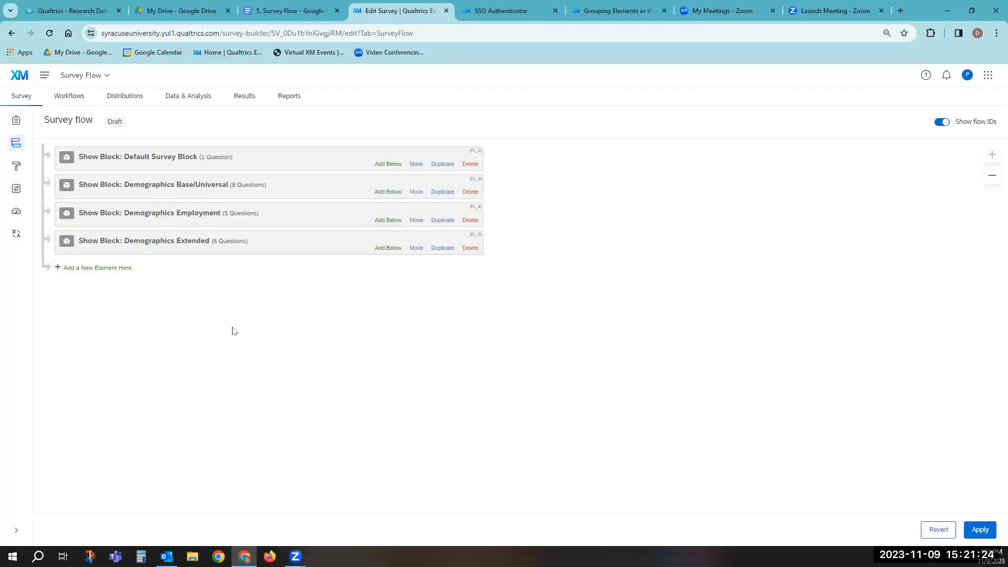
click(17, 120)
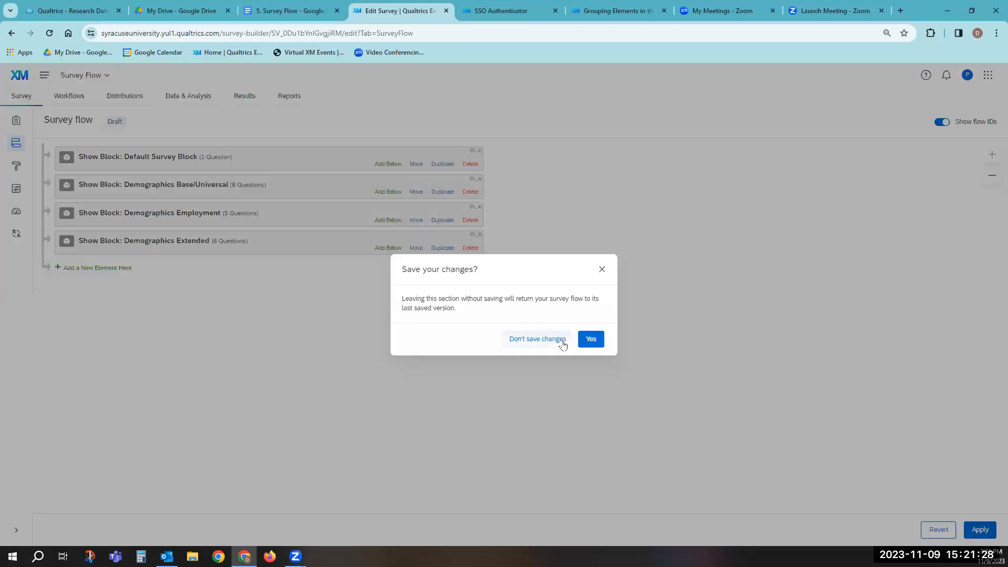
click(597, 343)
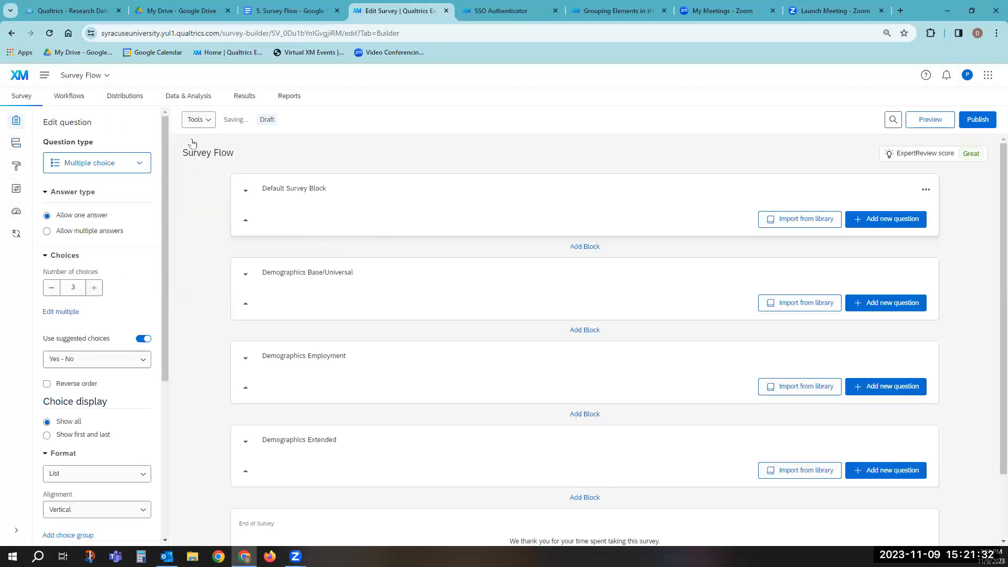
Examine the survey's version history and close it without restoring a version
click(198, 121)
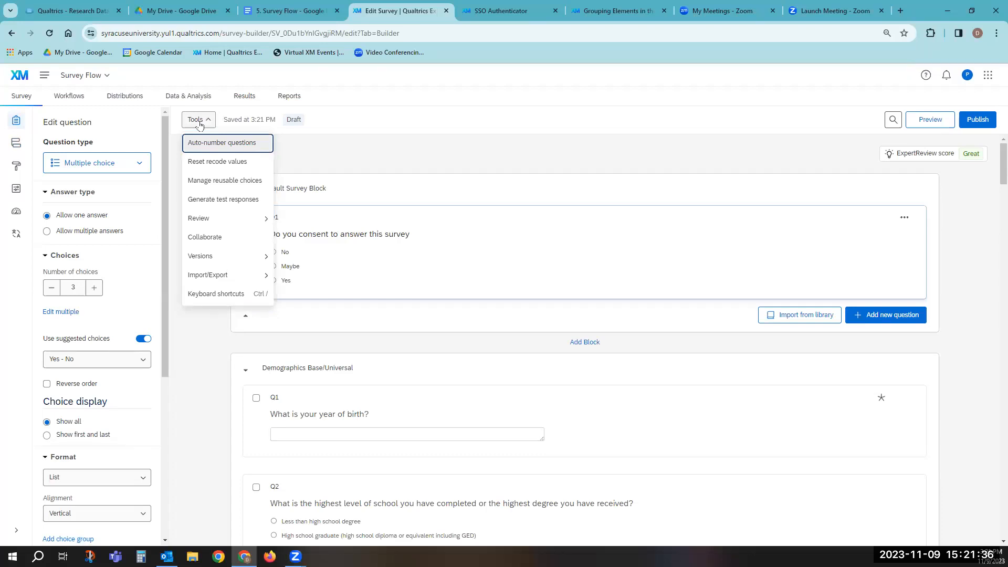
mouse_move(210, 260)
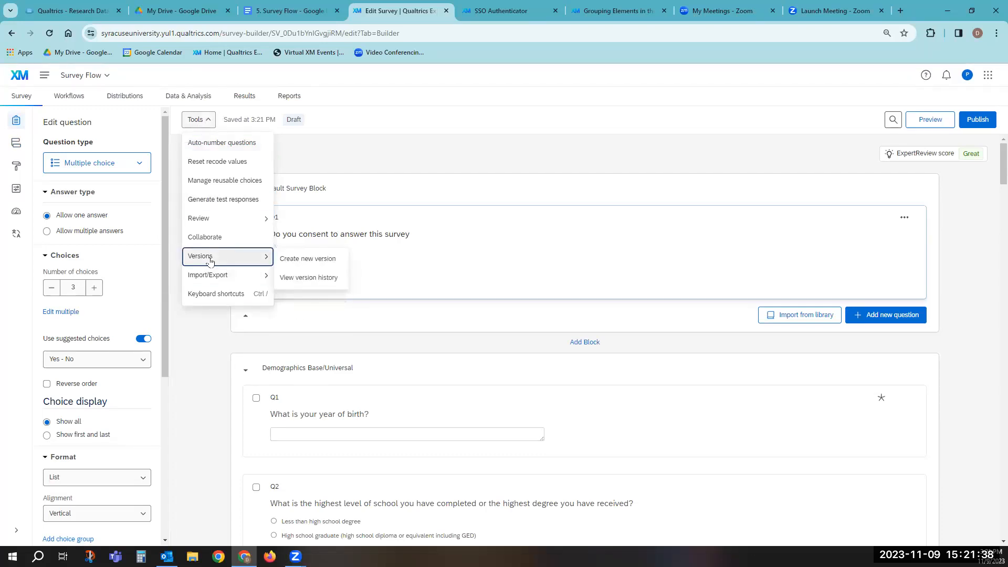
click(315, 281)
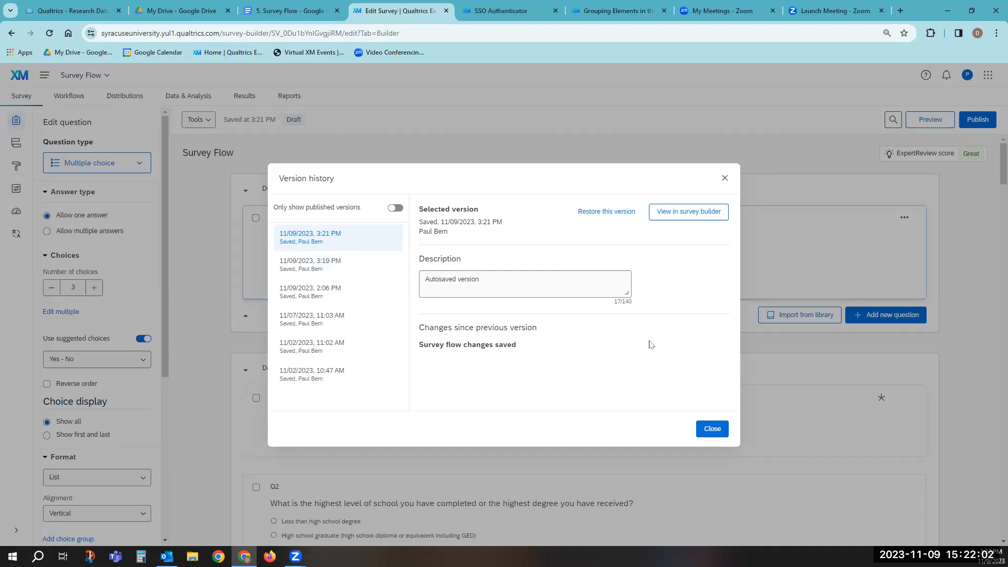
click(713, 429)
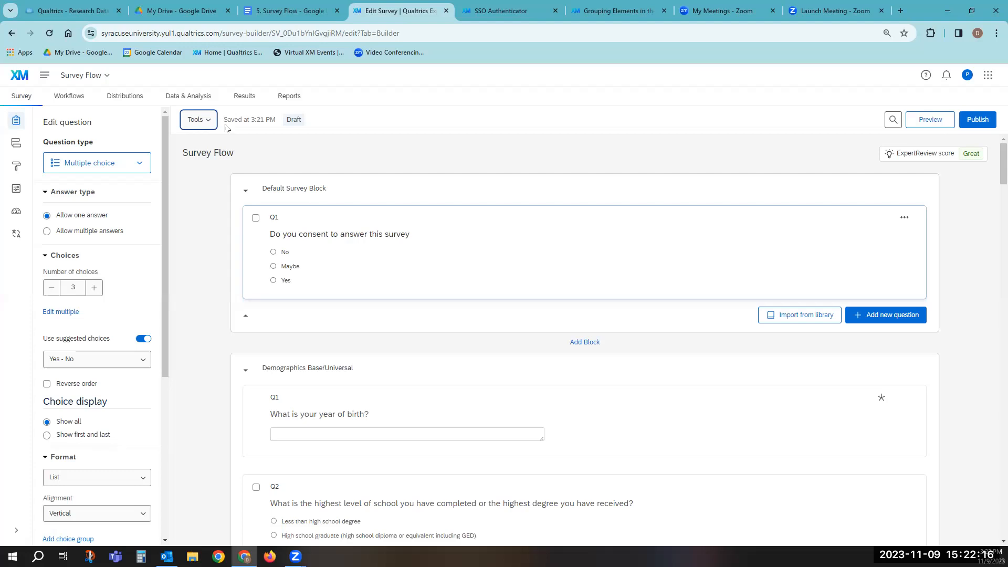
Examine the survey's import and export options without choosing one
click(206, 123)
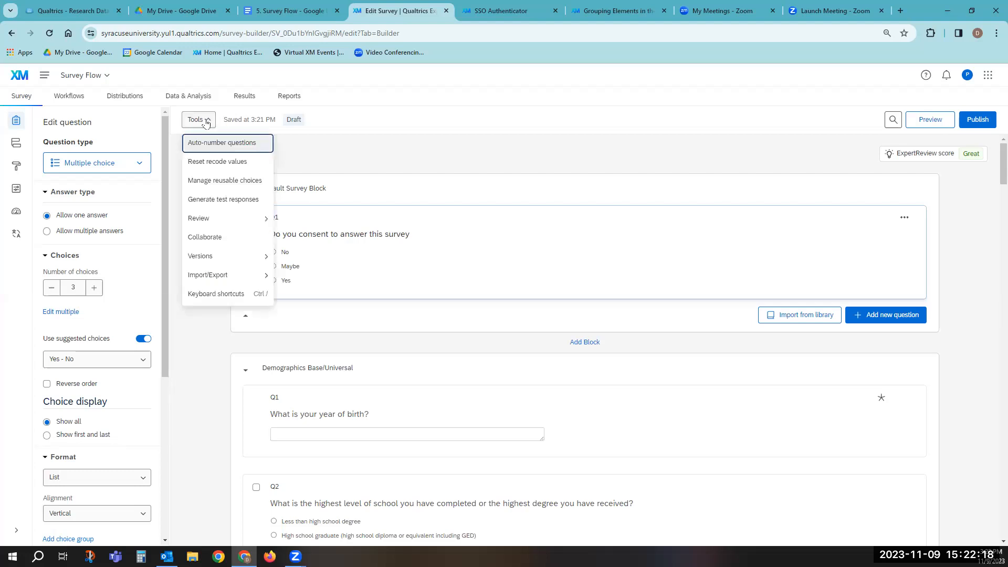
mouse_move(216, 279)
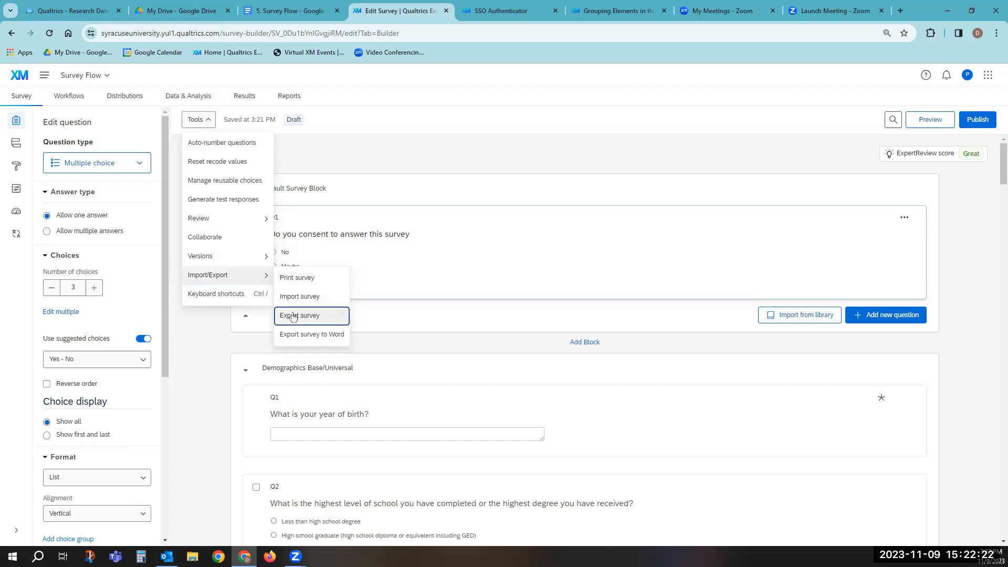
click(195, 326)
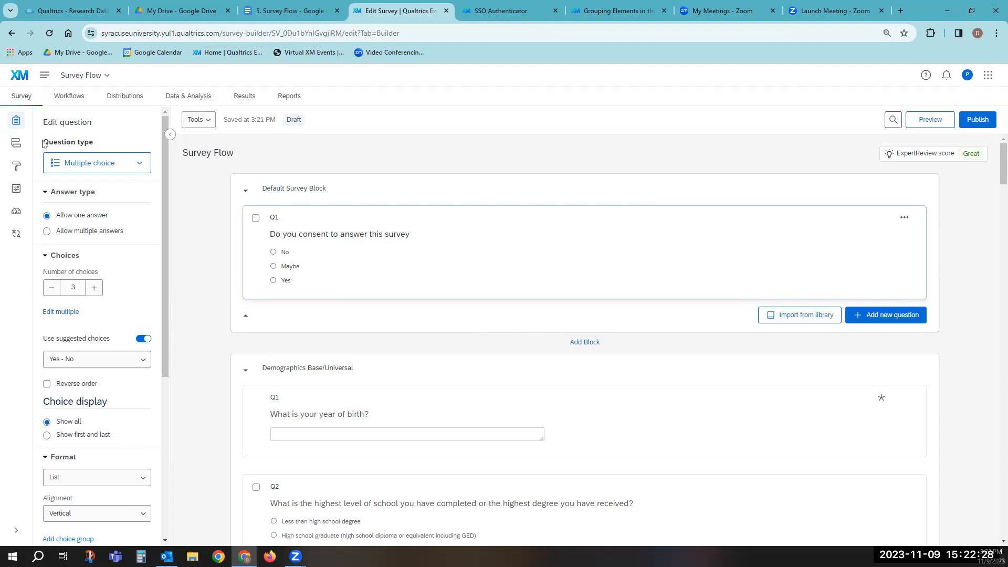
Return to the survey flow and add an Embedded Data element at the end with a new field named wdate
click(15, 144)
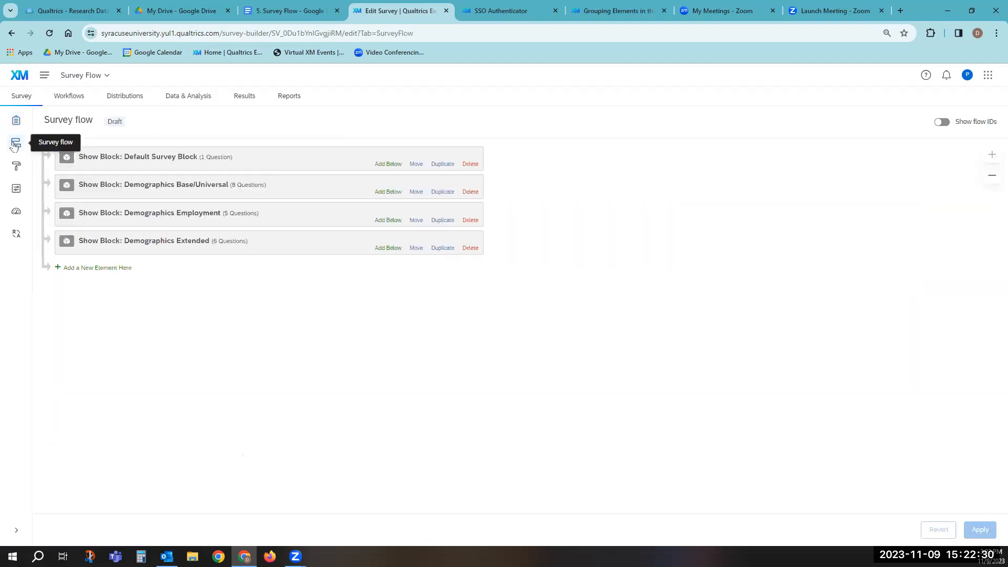
click(116, 268)
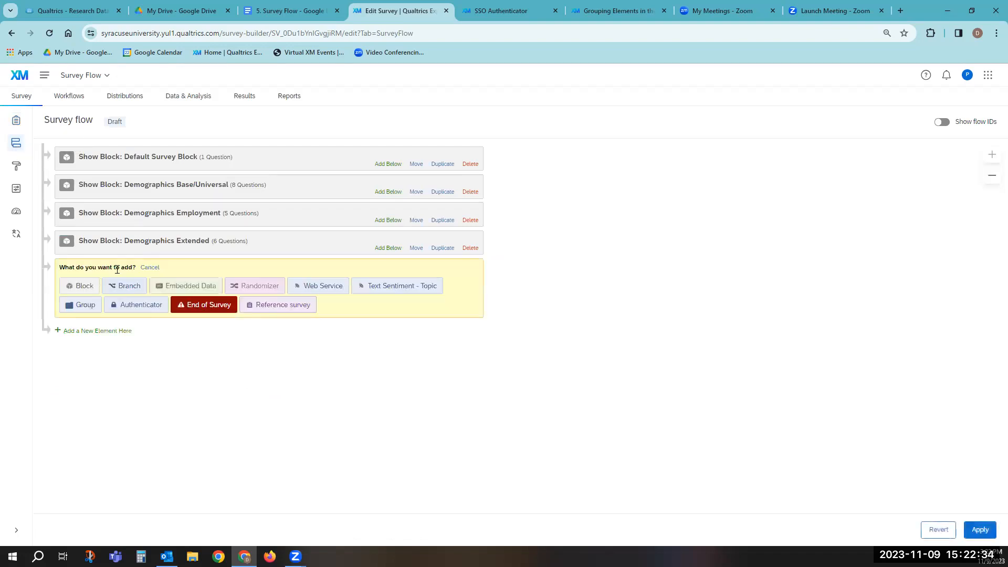
click(192, 285)
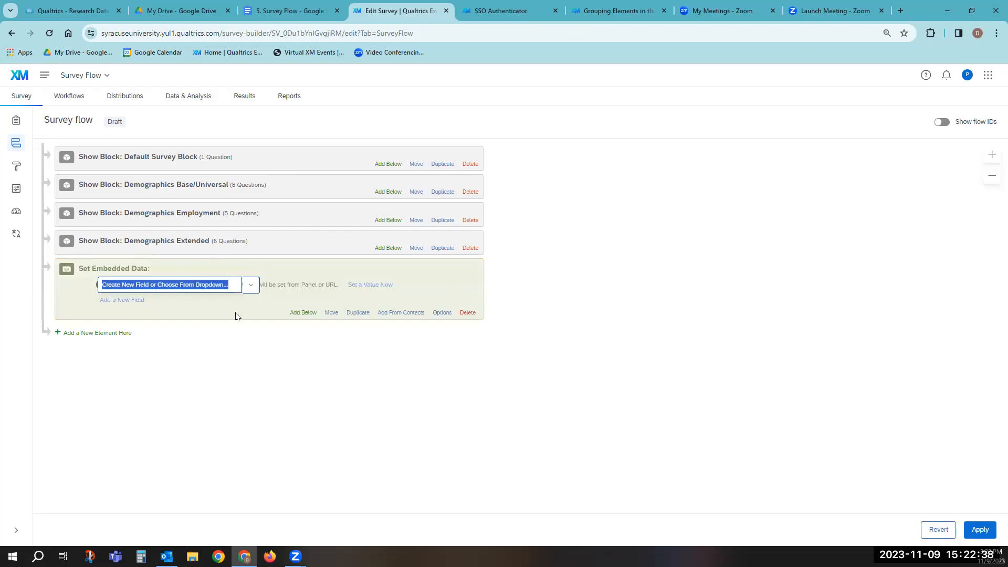
click(250, 287)
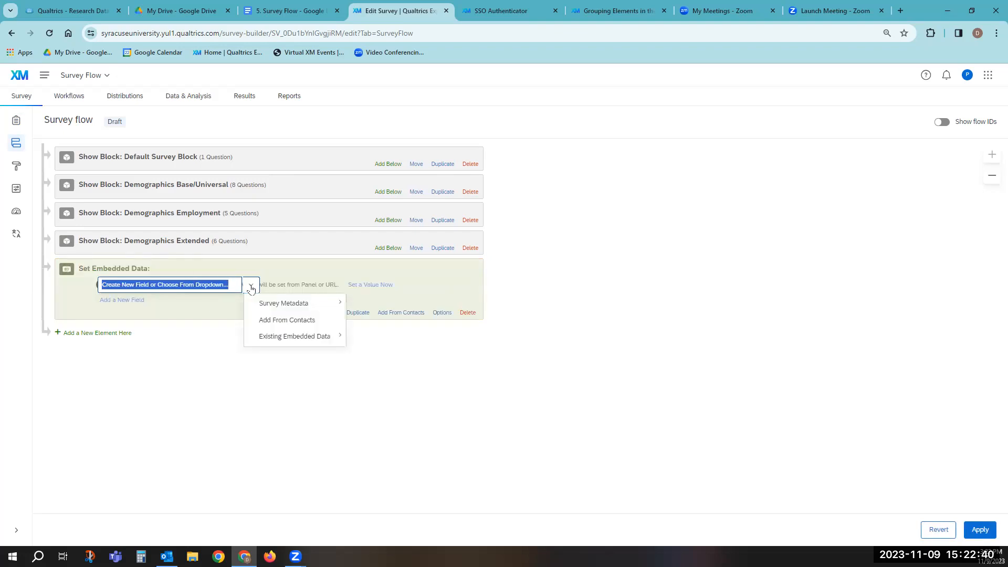
click(210, 313)
click(209, 290)
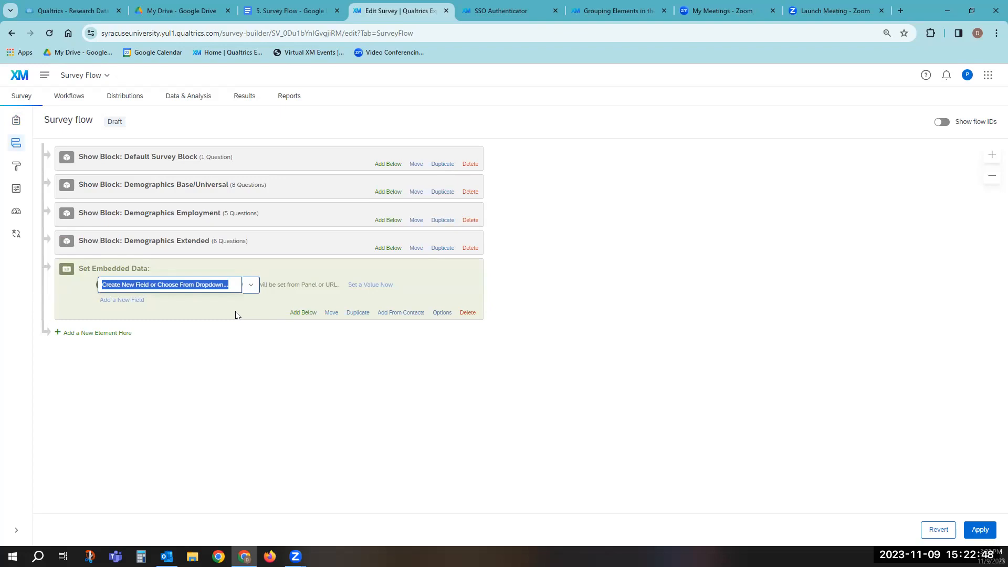
text(wdate)
click(201, 303)
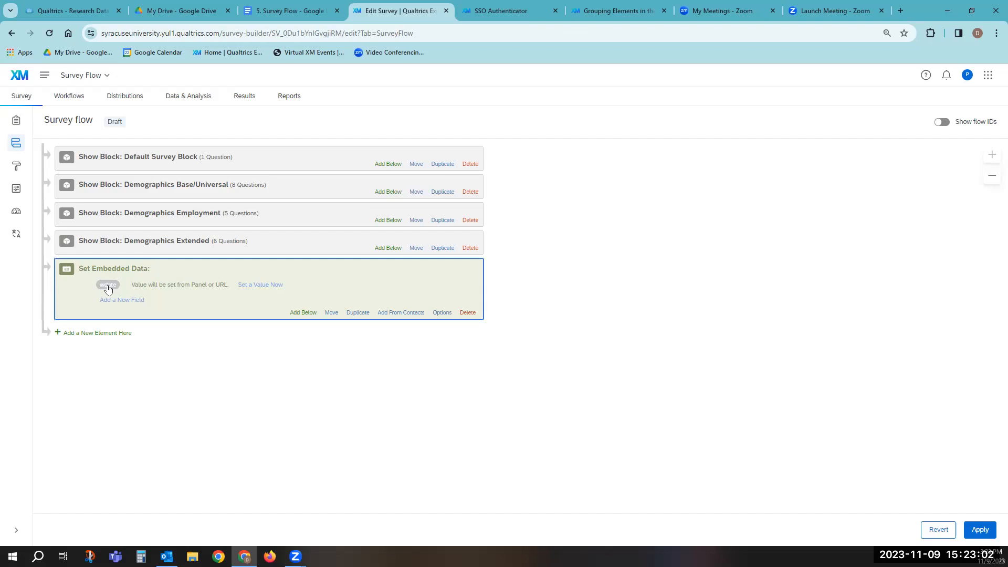
Set the wdate field's value to piped text for the current date in the 2023/11/9 (leading zero) format
click(252, 286)
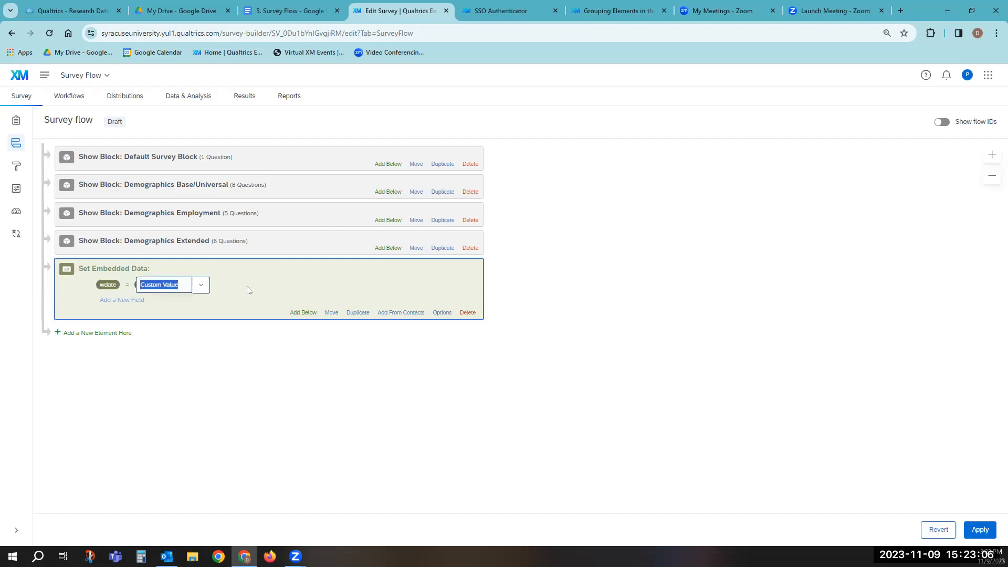
click(200, 290)
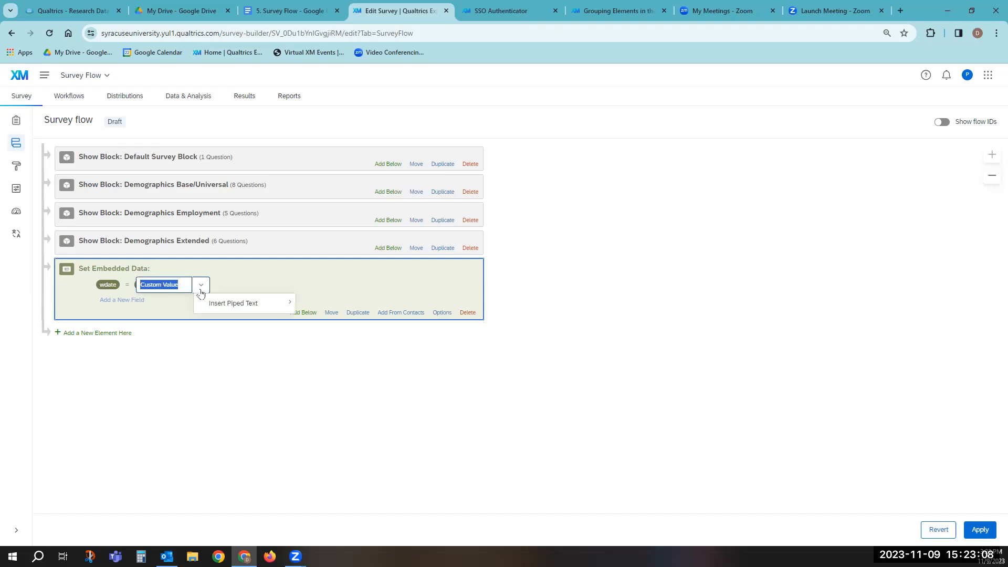
mouse_move(212, 302)
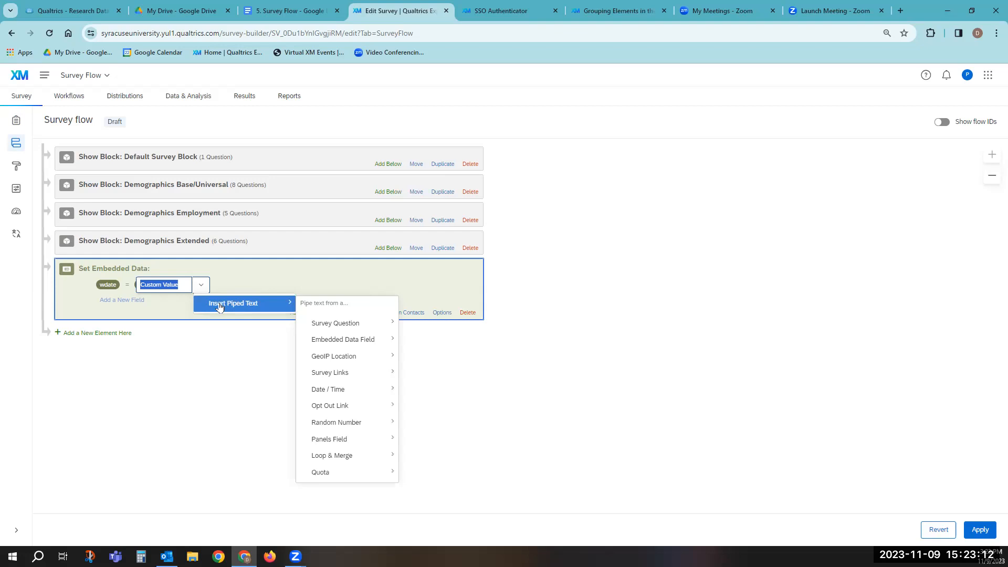
mouse_move(317, 324)
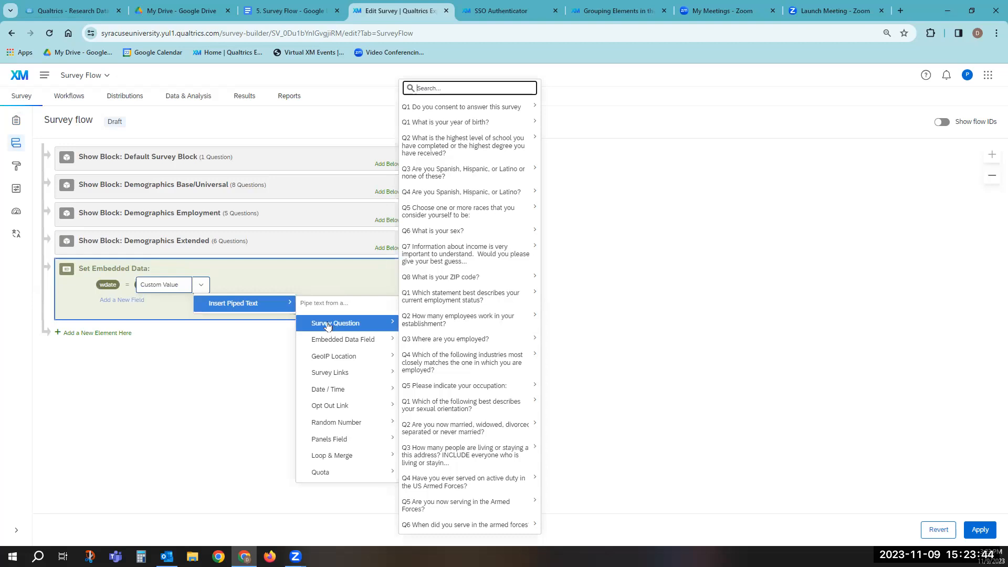
mouse_move(335, 344)
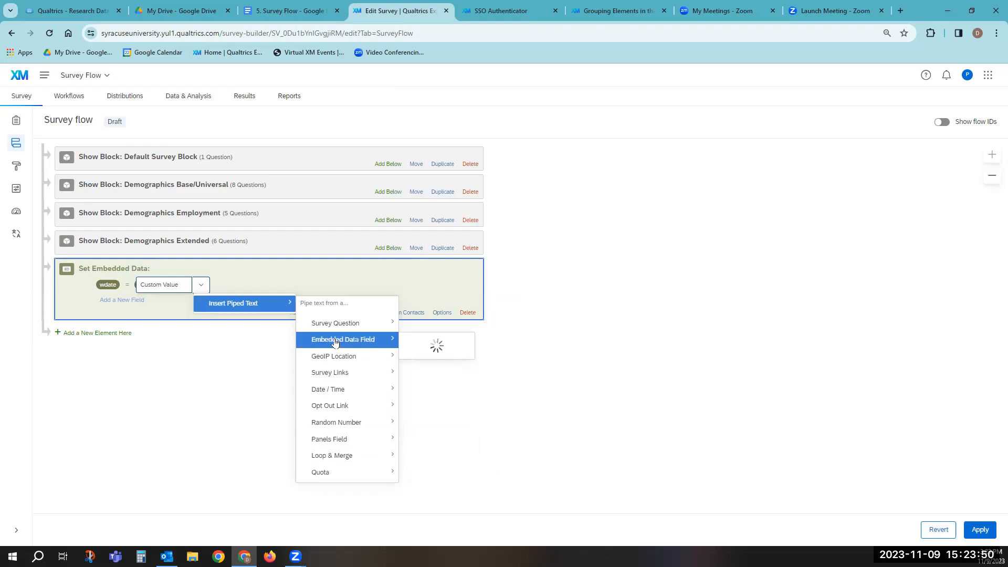
mouse_move(328, 392)
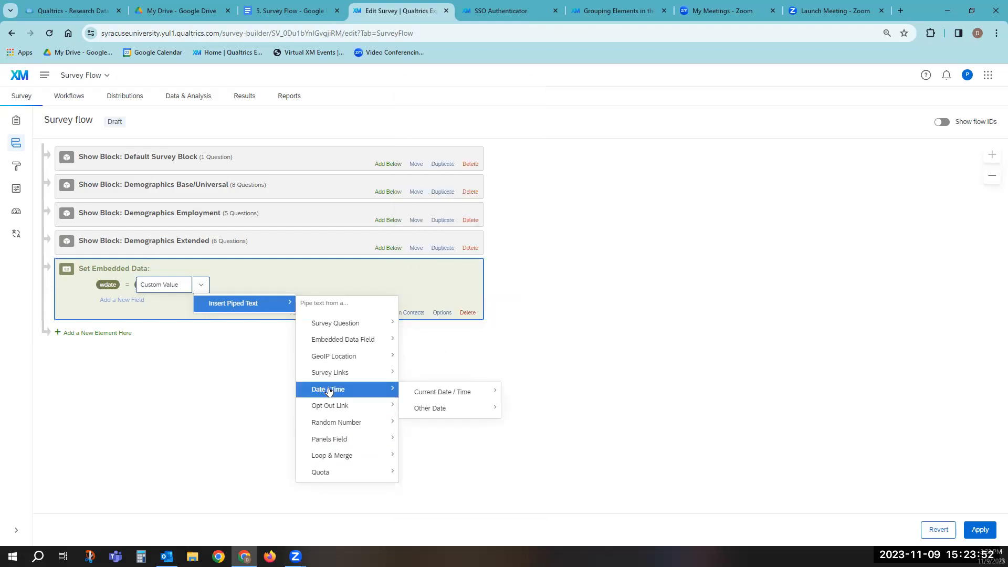
mouse_move(441, 397)
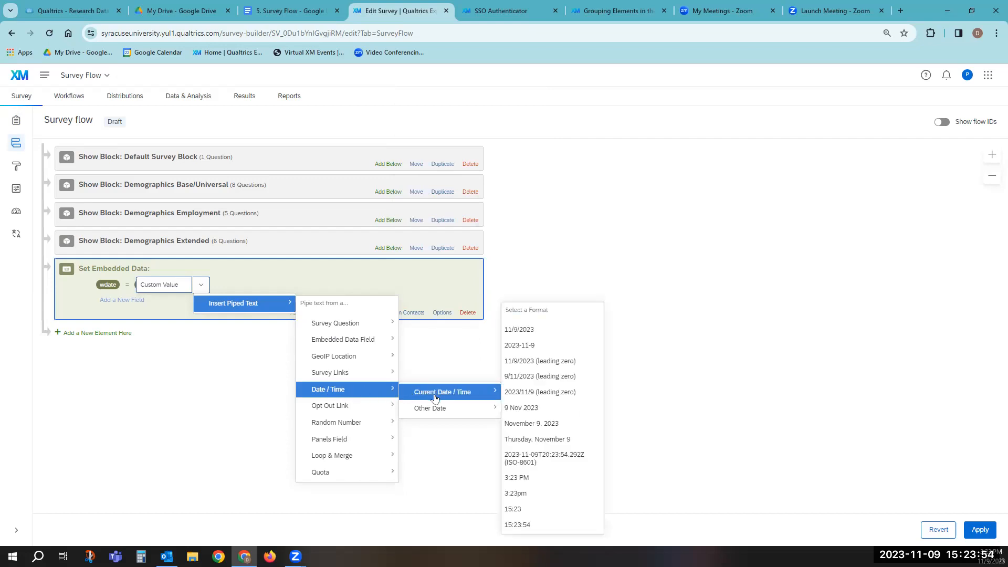
click(522, 397)
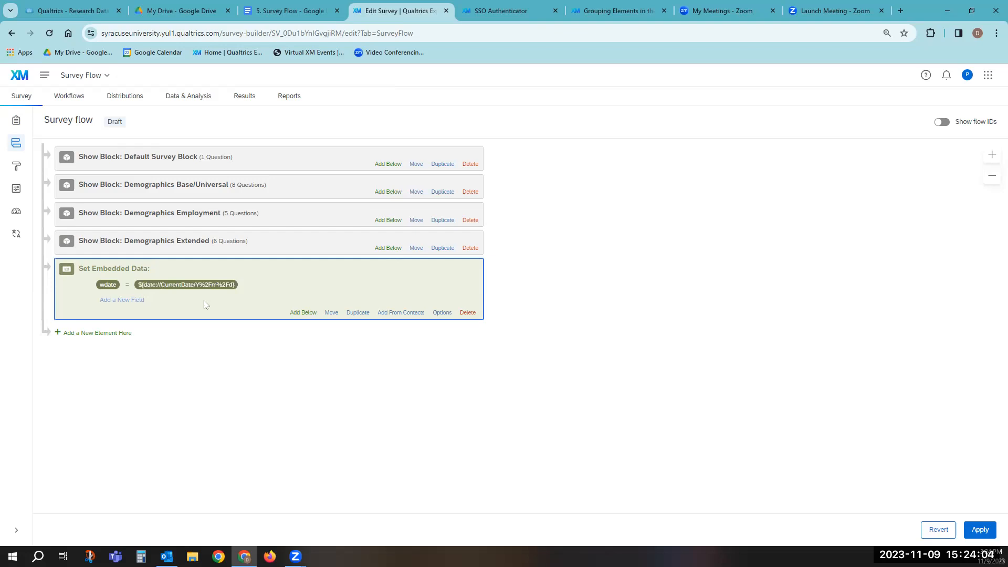
Append " + " and piped text for the Selected Choices of "Q2 How many employees work in your establishment?" to the wdate value
click(210, 287)
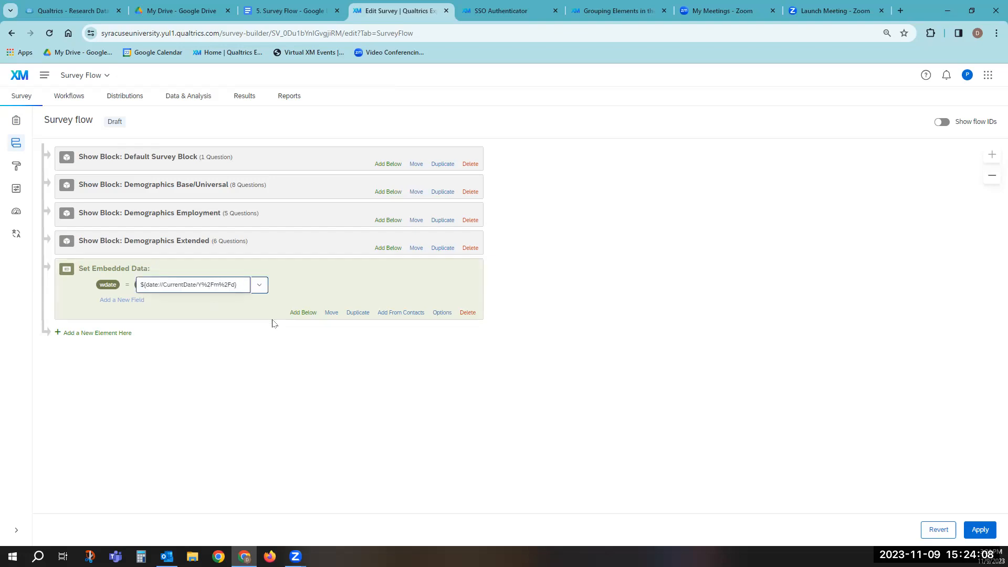
text(+)
click(265, 285)
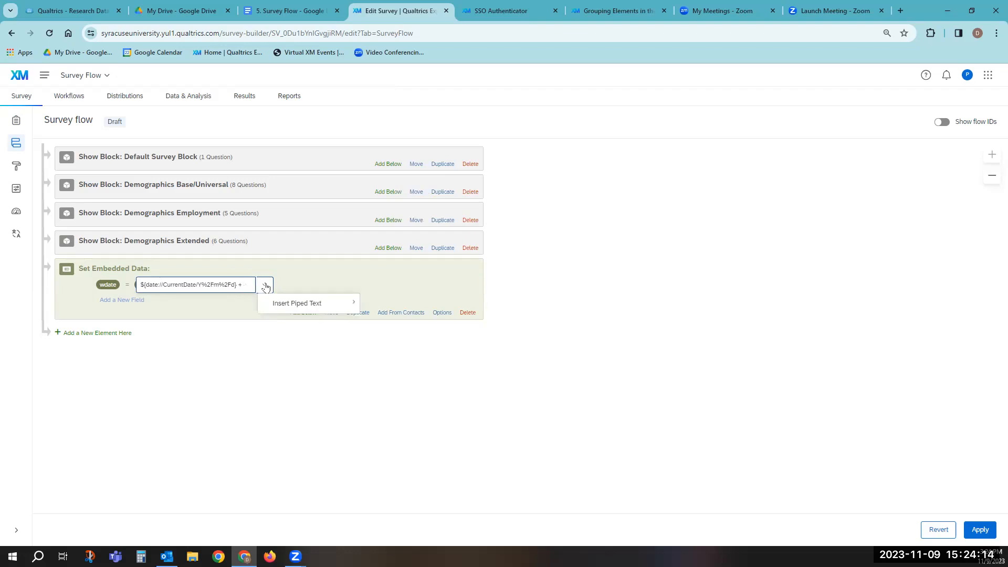
mouse_move(282, 304)
mouse_move(384, 324)
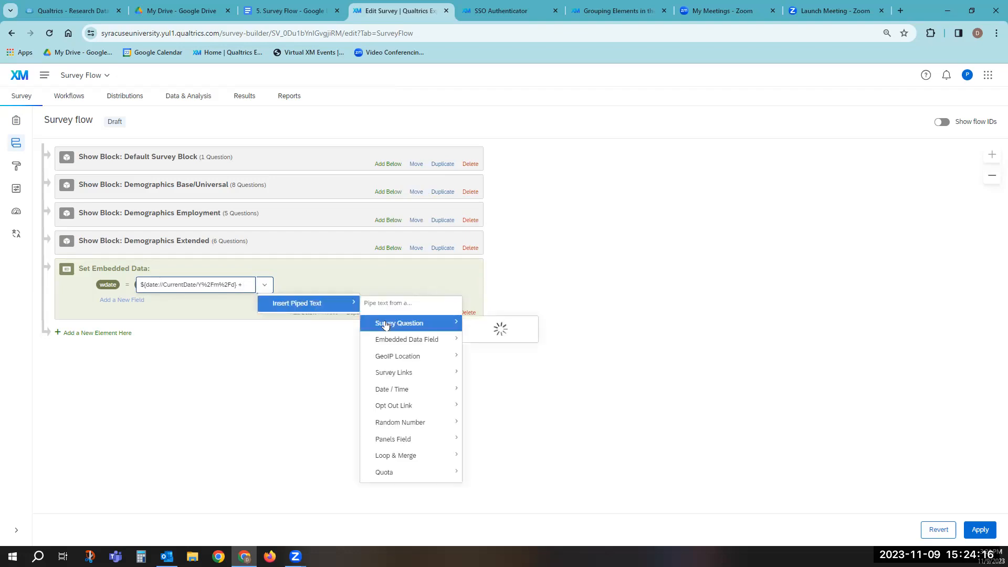
mouse_move(498, 328)
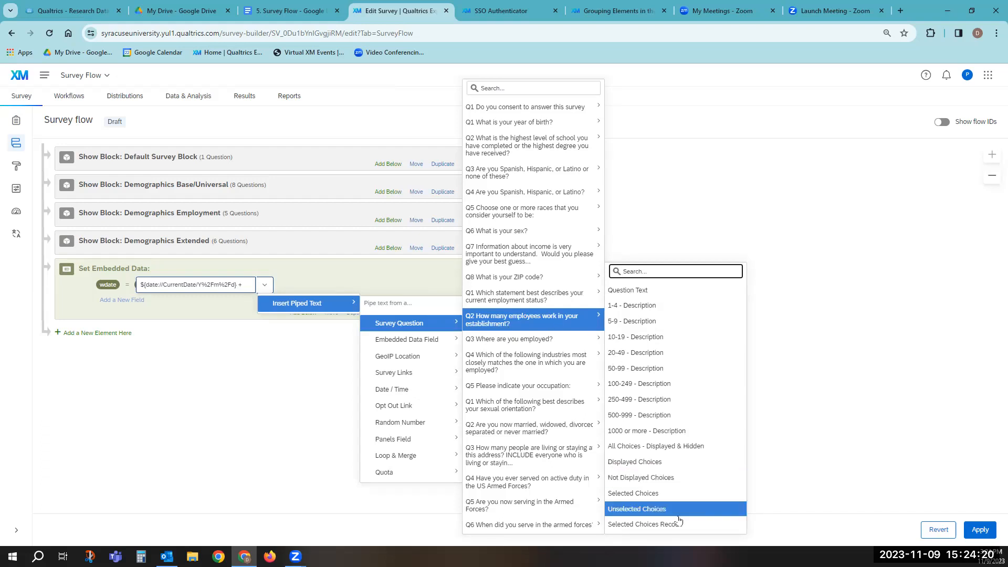
click(661, 500)
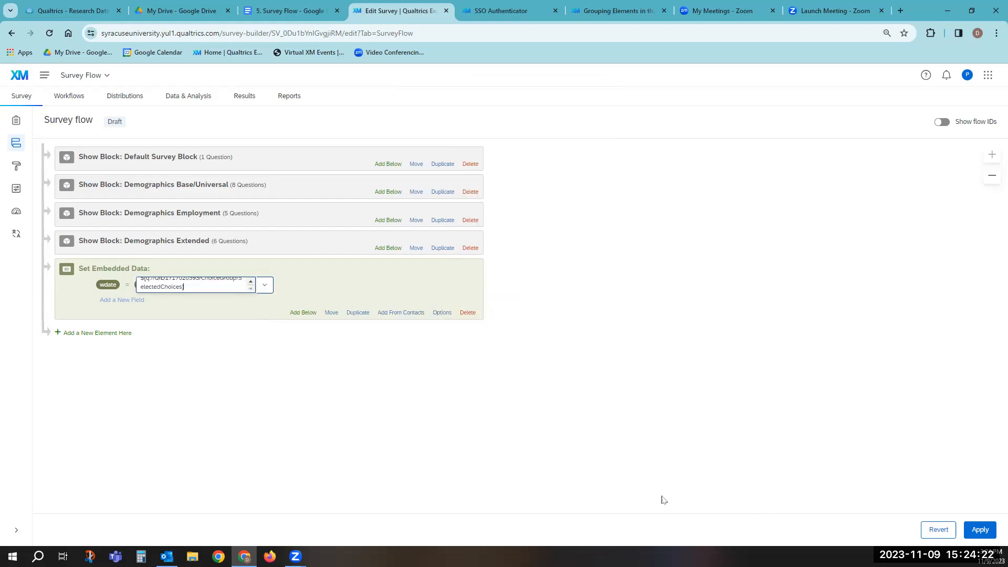
click(251, 309)
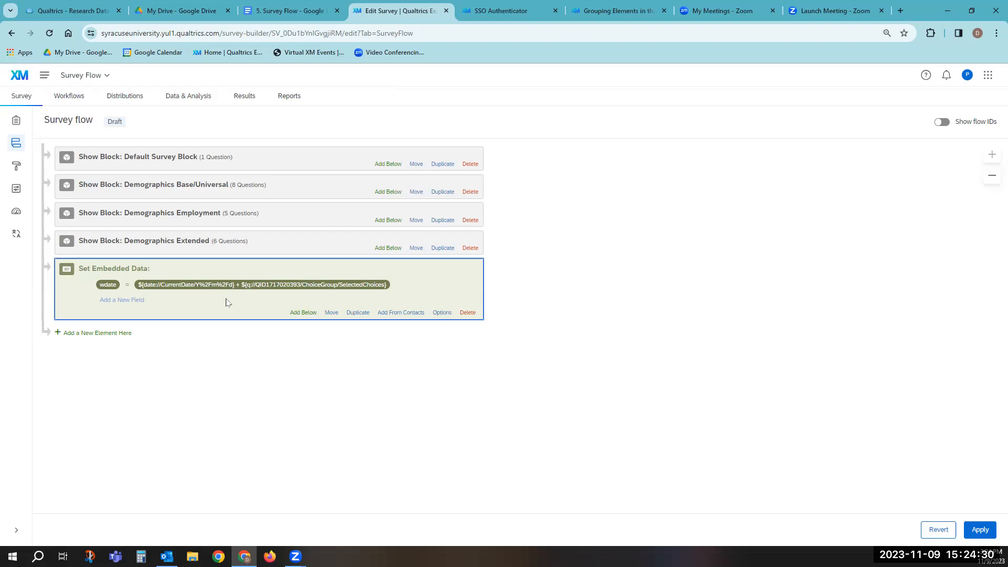
click(240, 288)
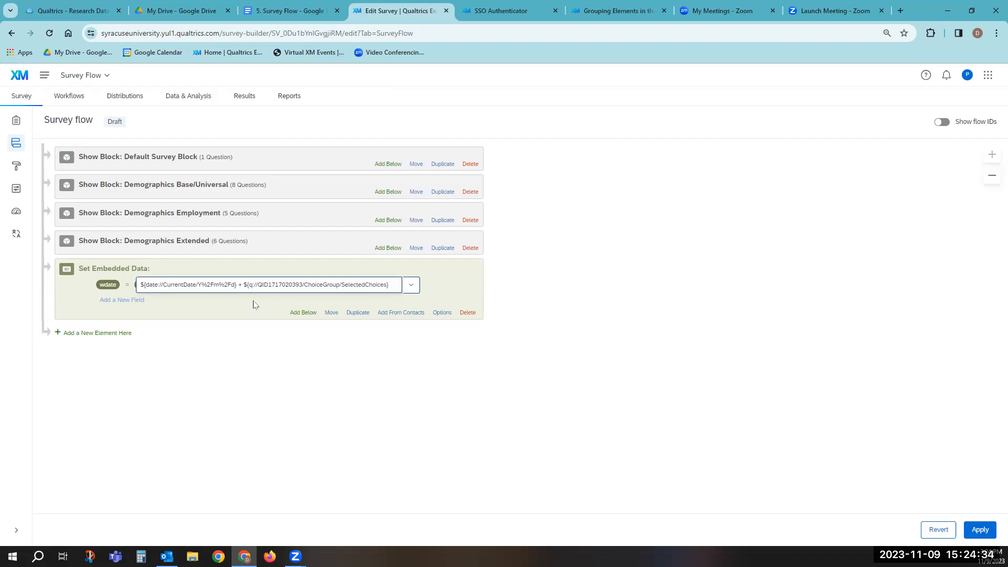
click(199, 311)
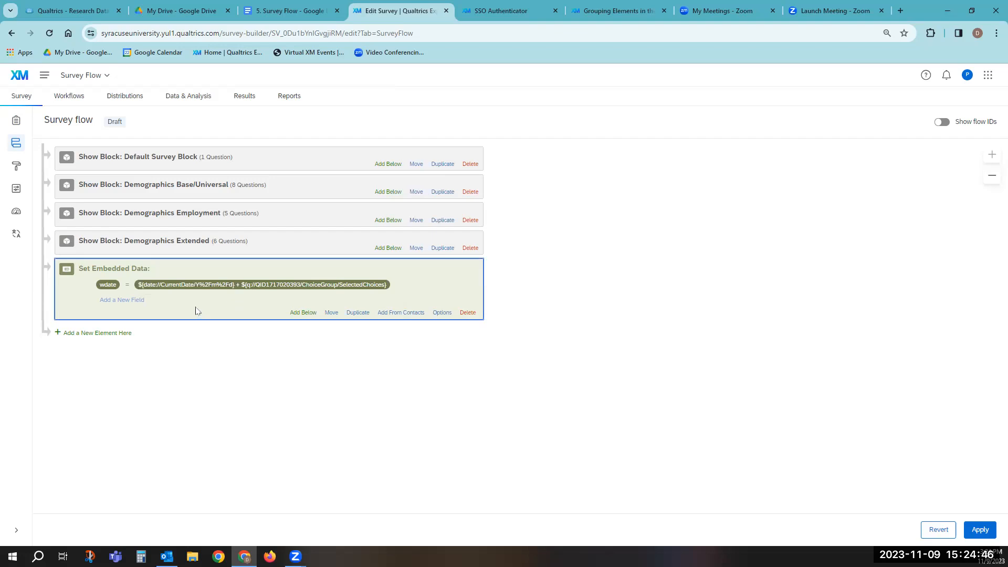
Add a second field to the Embedded Data element below wdate, keeping its placeholder name
click(127, 301)
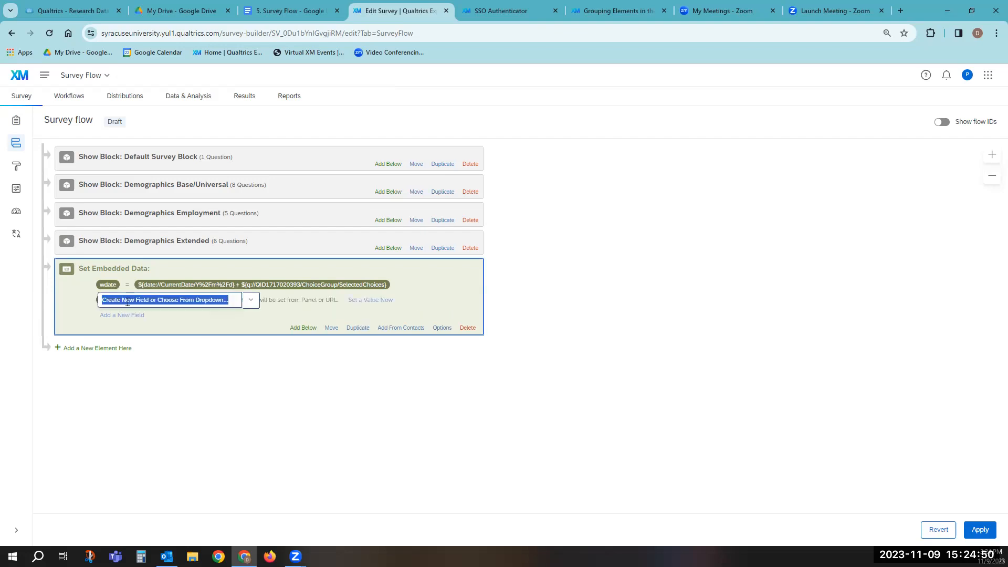
click(193, 331)
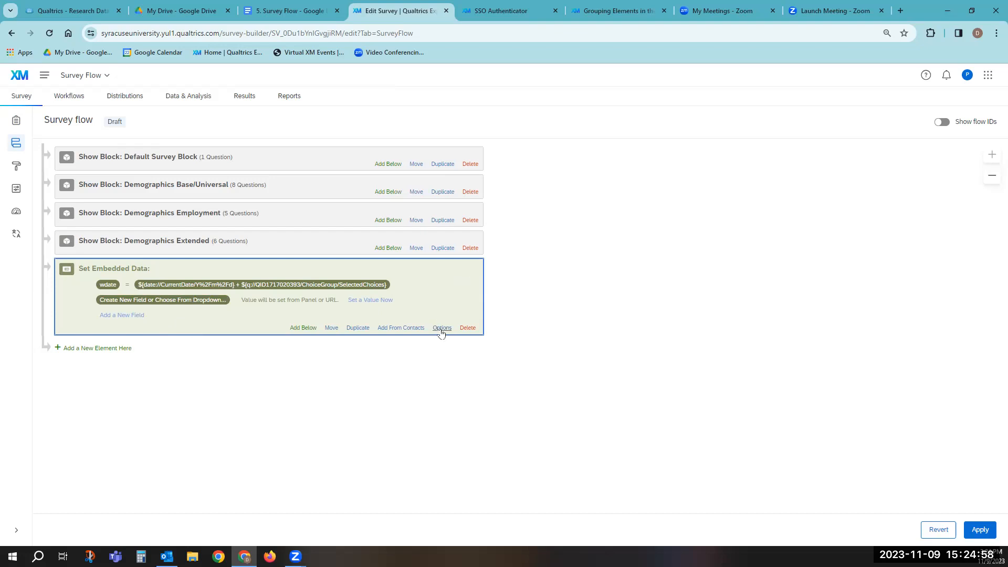
click(328, 288)
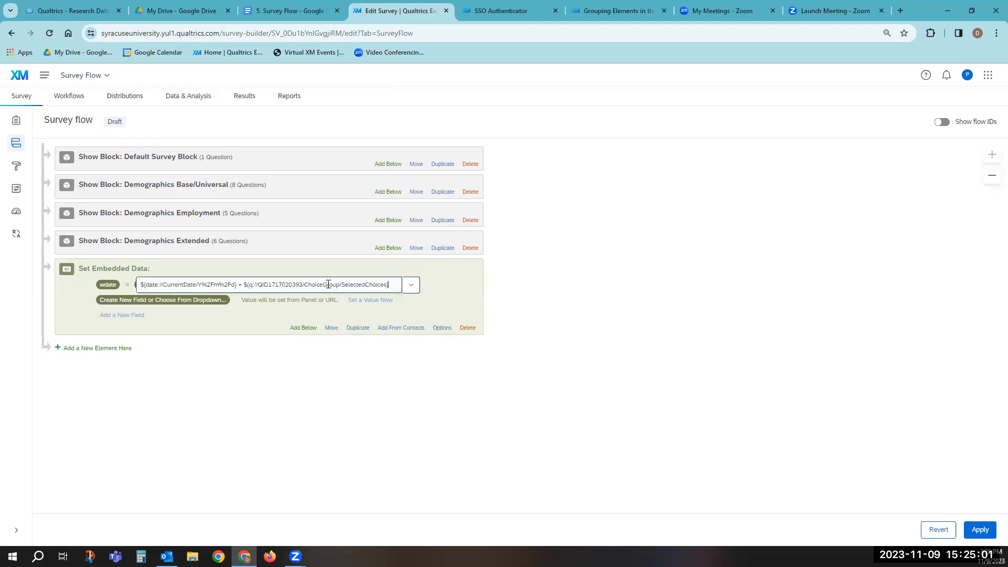
click(107, 287)
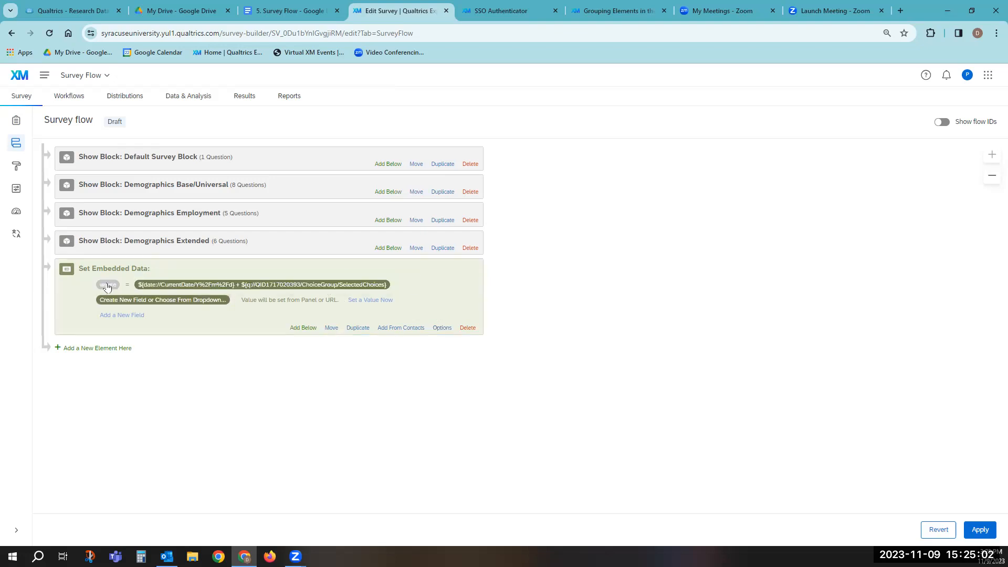
Set the wdate field's variable type to Date in the Embedded Data element's options
click(442, 328)
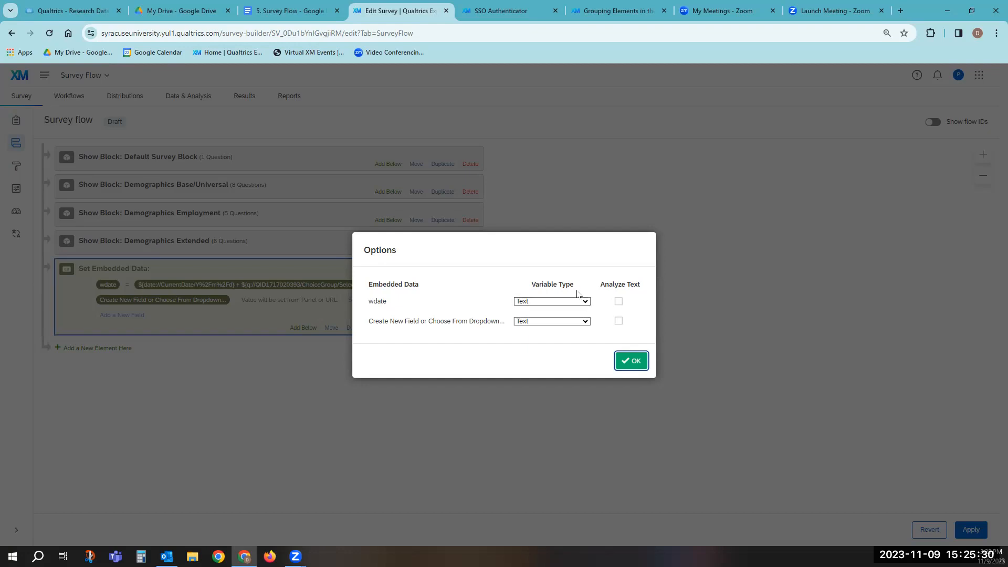
click(586, 304)
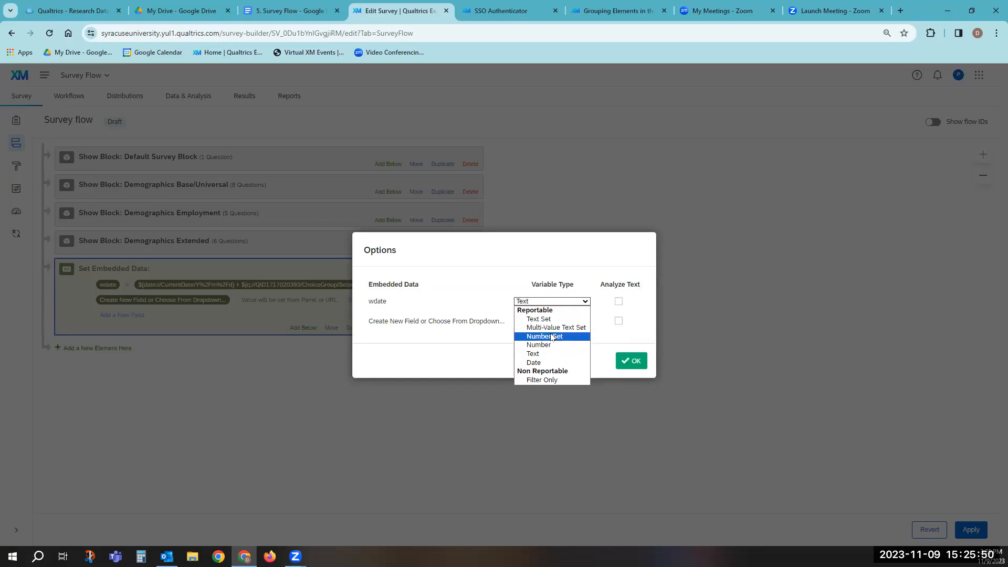
click(549, 363)
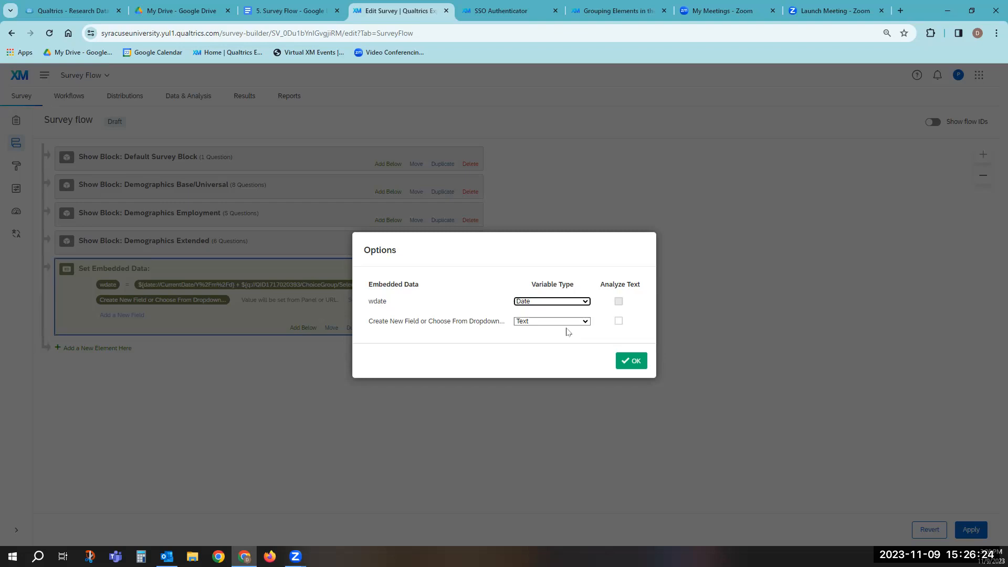
click(619, 322)
click(633, 367)
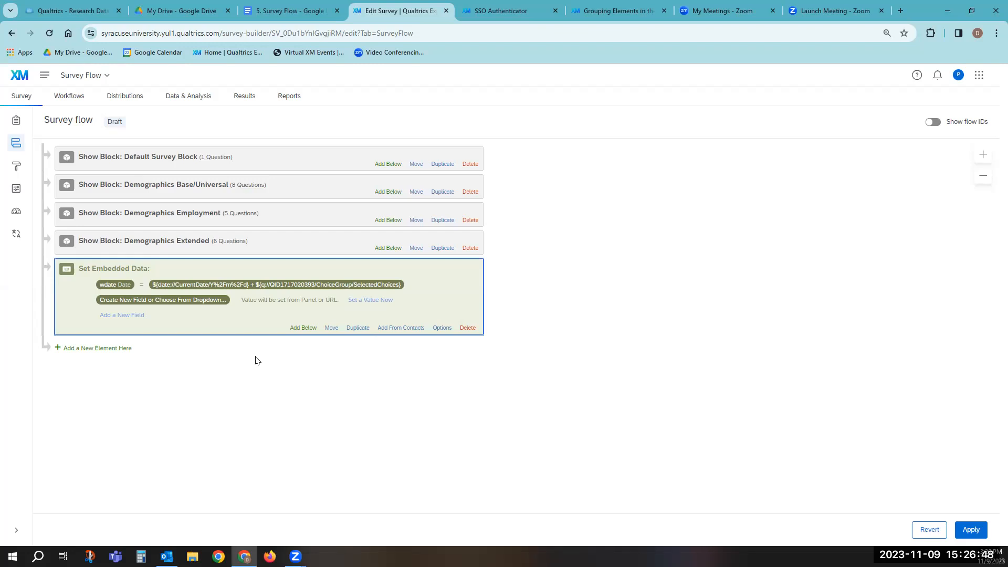
Name the second embedded data field dummy and give it the value 1
click(217, 301)
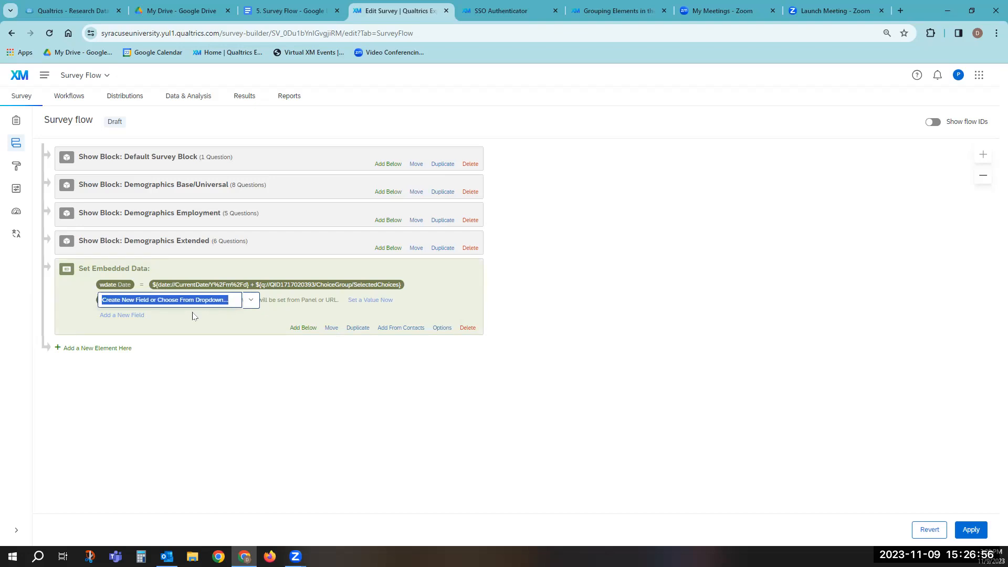
text(dummy)
click(193, 316)
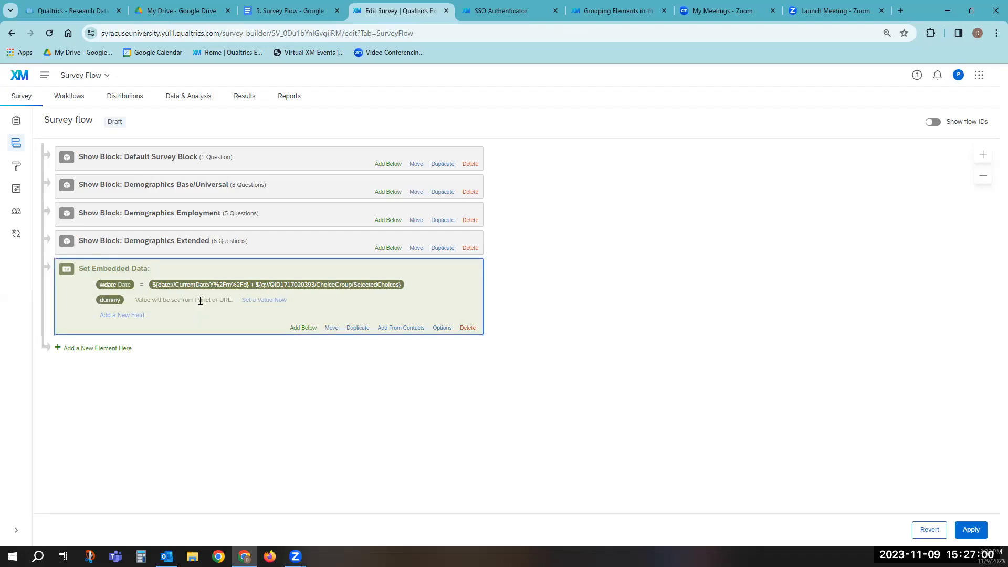
click(269, 300)
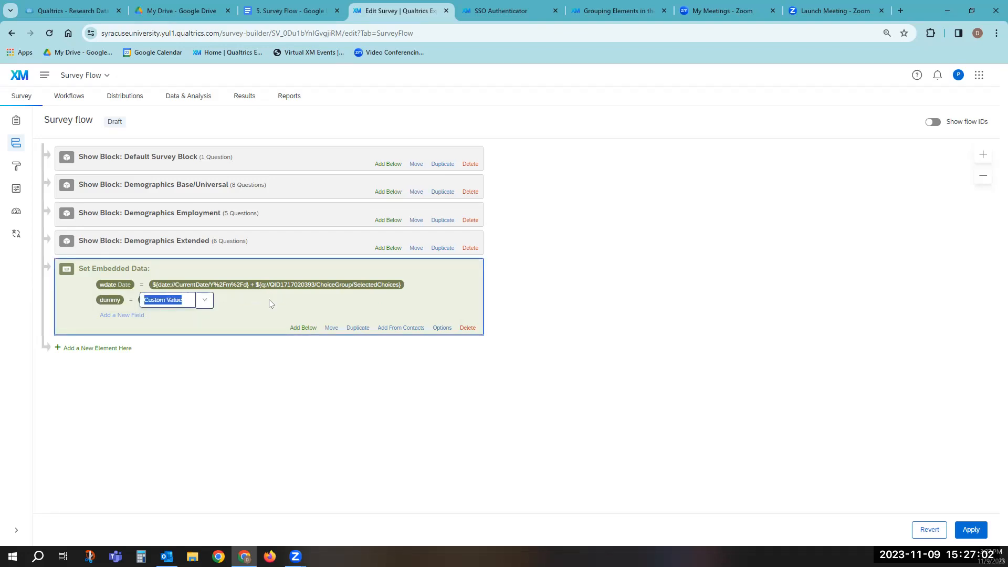
text(1)
click(269, 302)
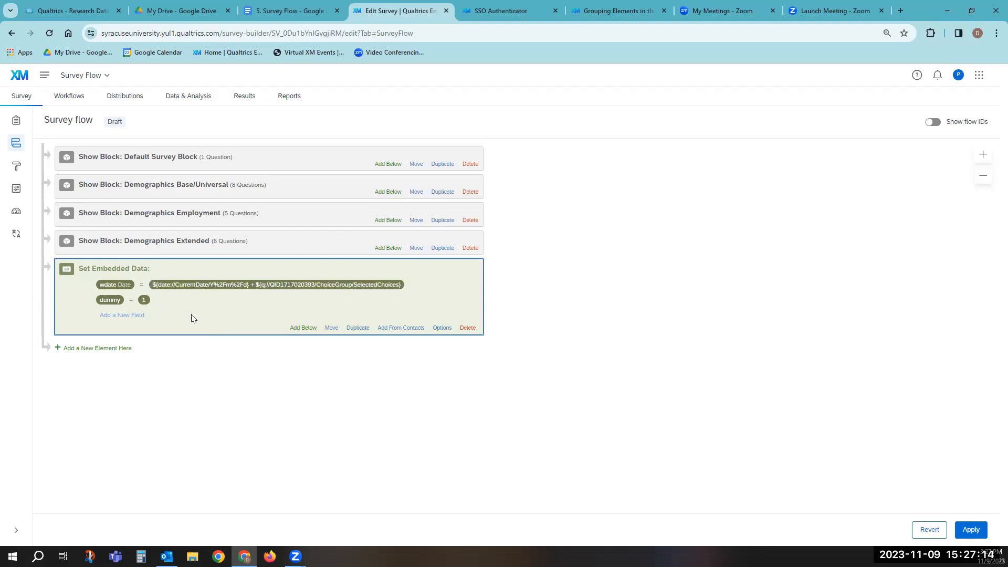
drag(333, 328, 335, 332)
drag(330, 327, 331, 328)
Add a Branch element at the end of the survey flow and start its condition with Question as the condition type
click(105, 348)
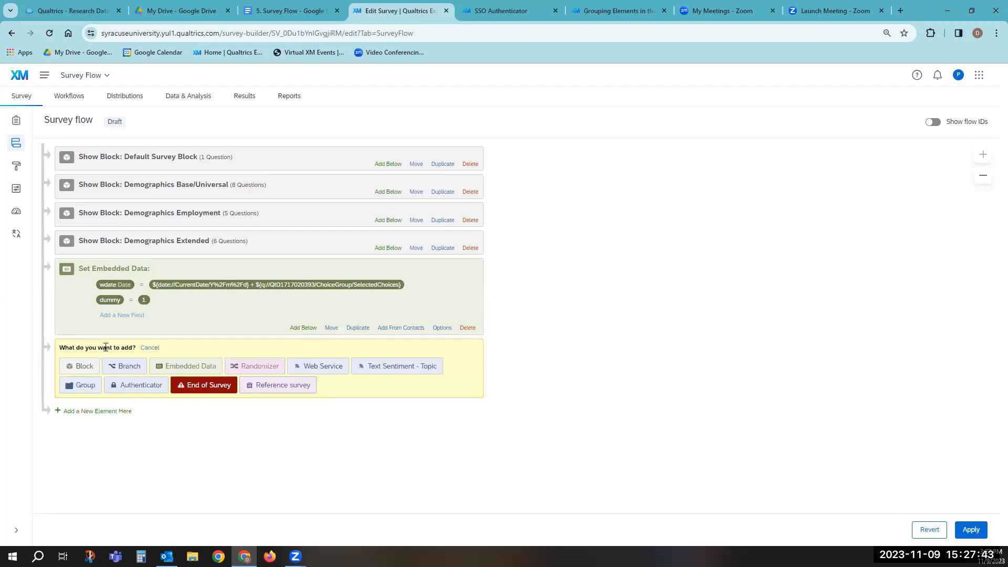
click(126, 368)
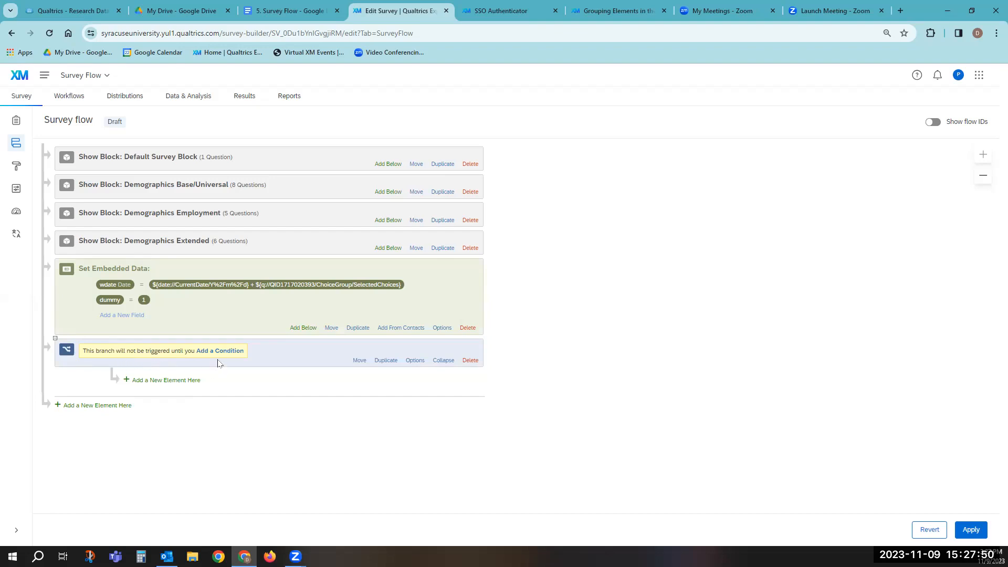
click(218, 351)
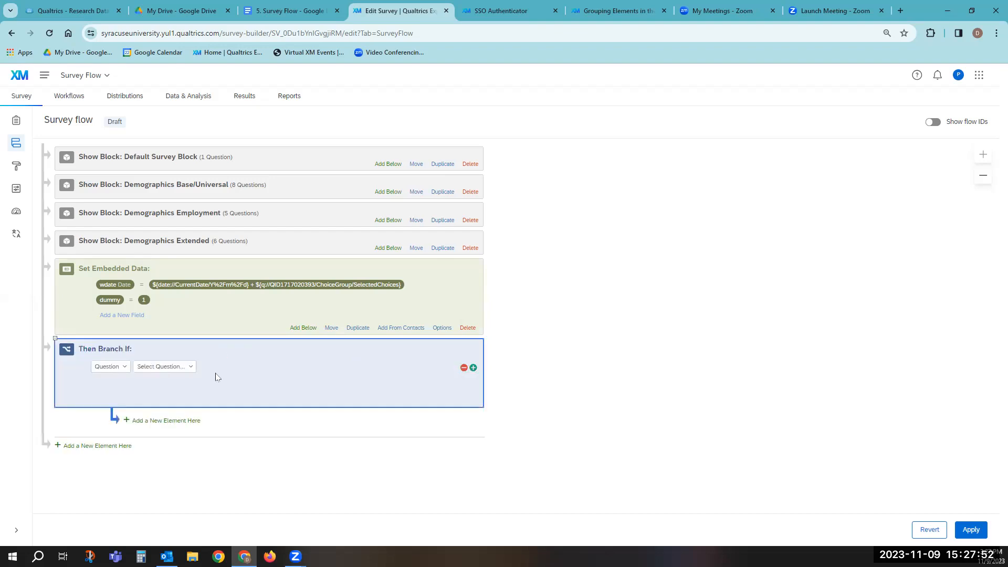
click(125, 369)
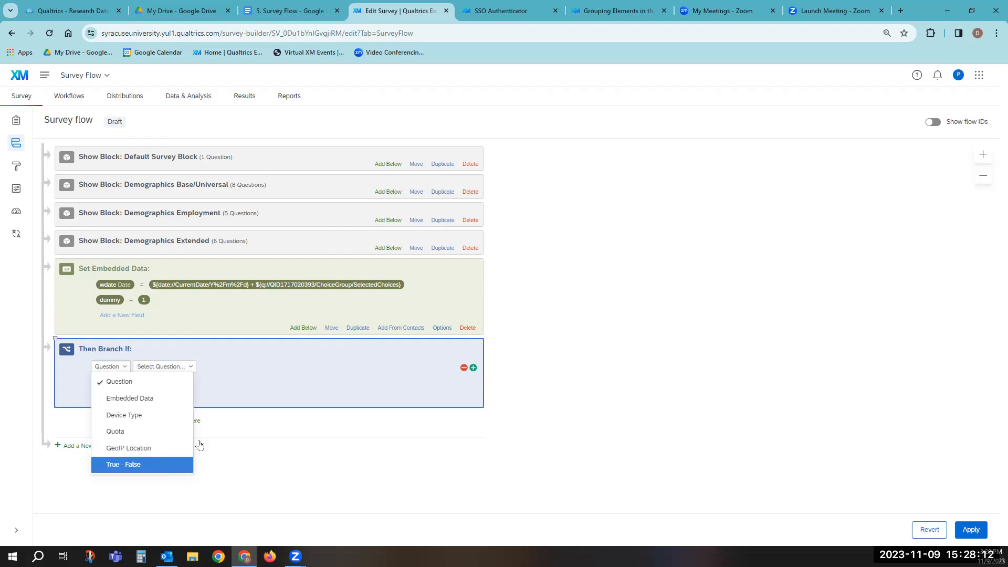
click(239, 386)
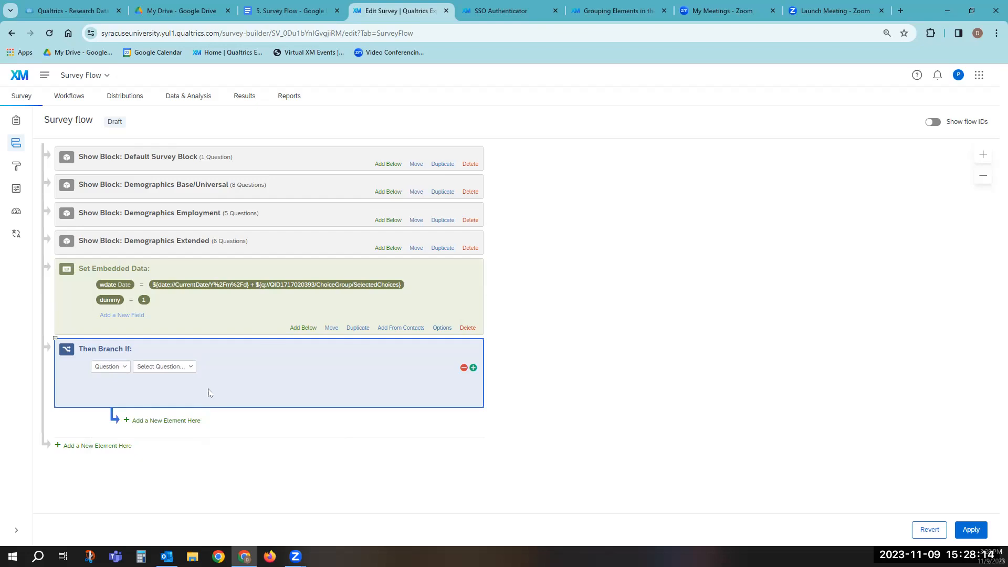
Set the branch condition to "Q1 Do you consent to answer this survey", Yes, Is Selected
click(187, 367)
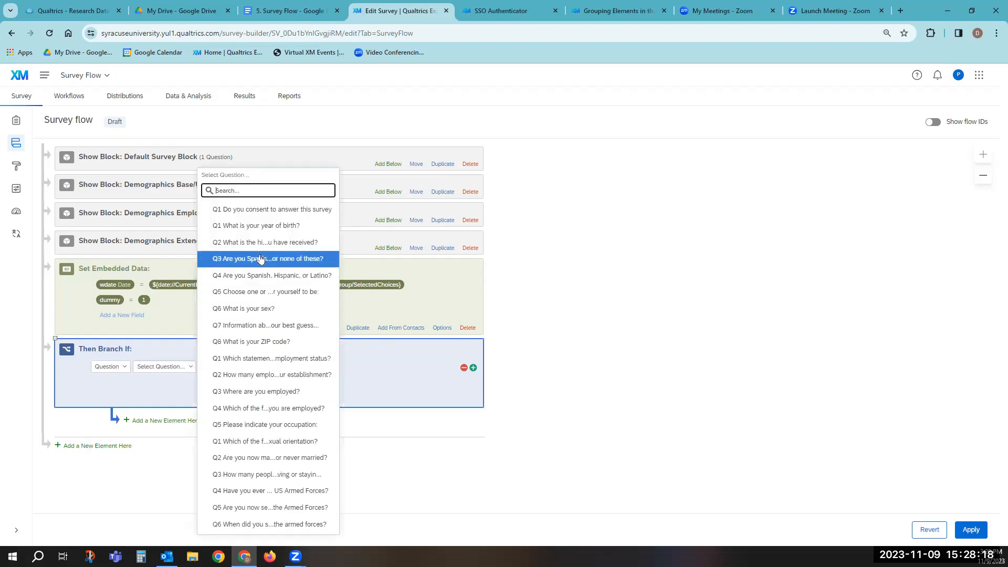
click(264, 211)
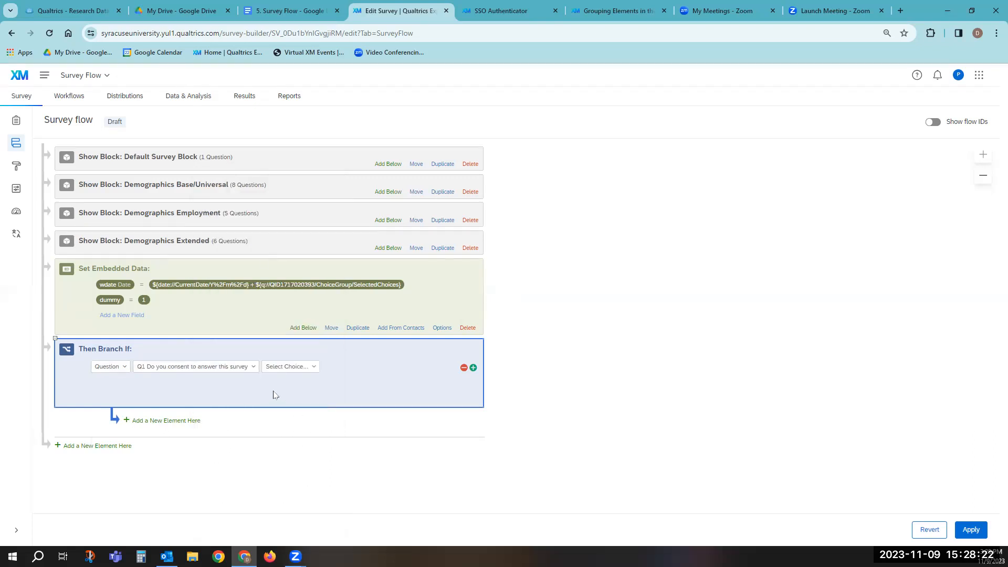
click(306, 369)
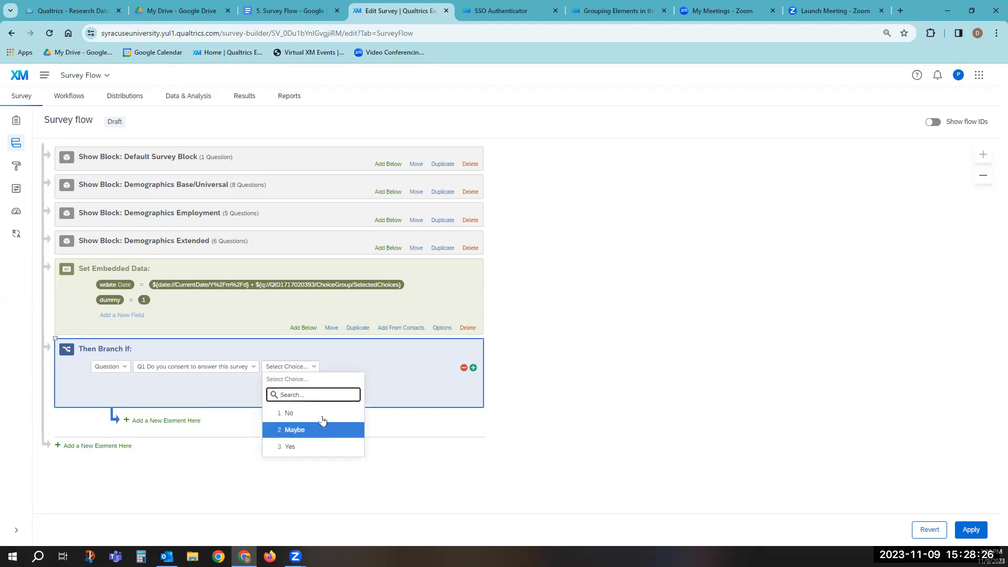
click(317, 447)
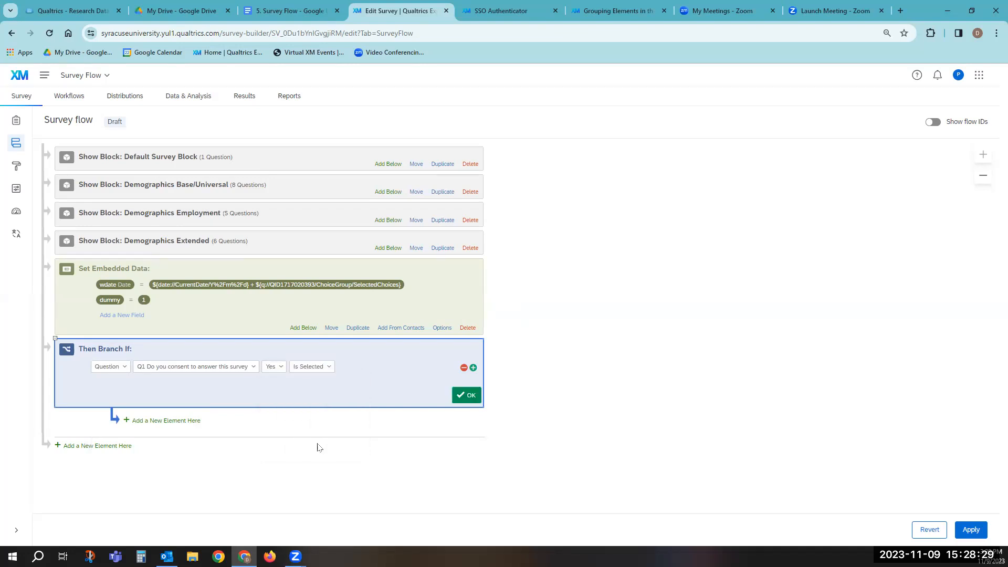
click(331, 368)
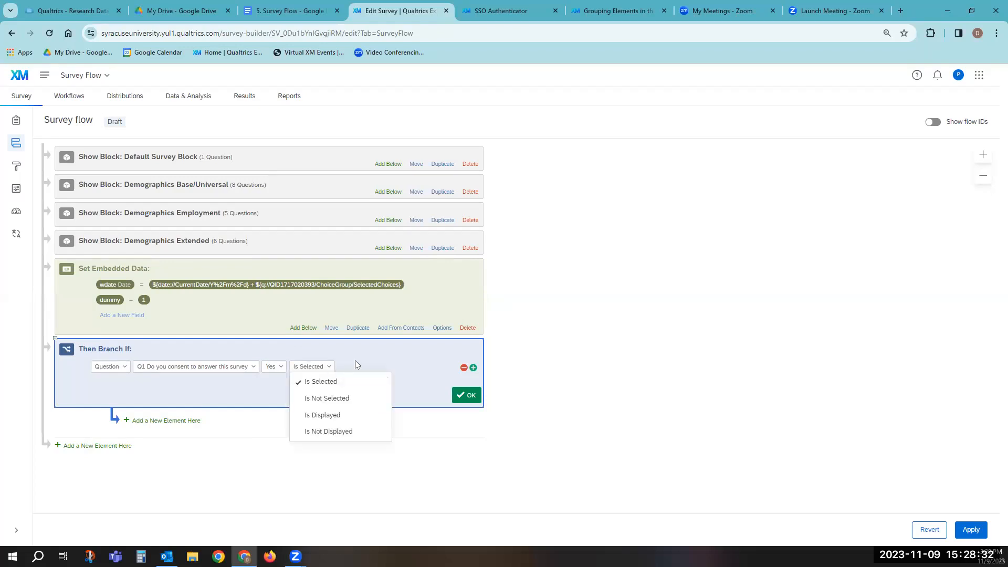
click(356, 364)
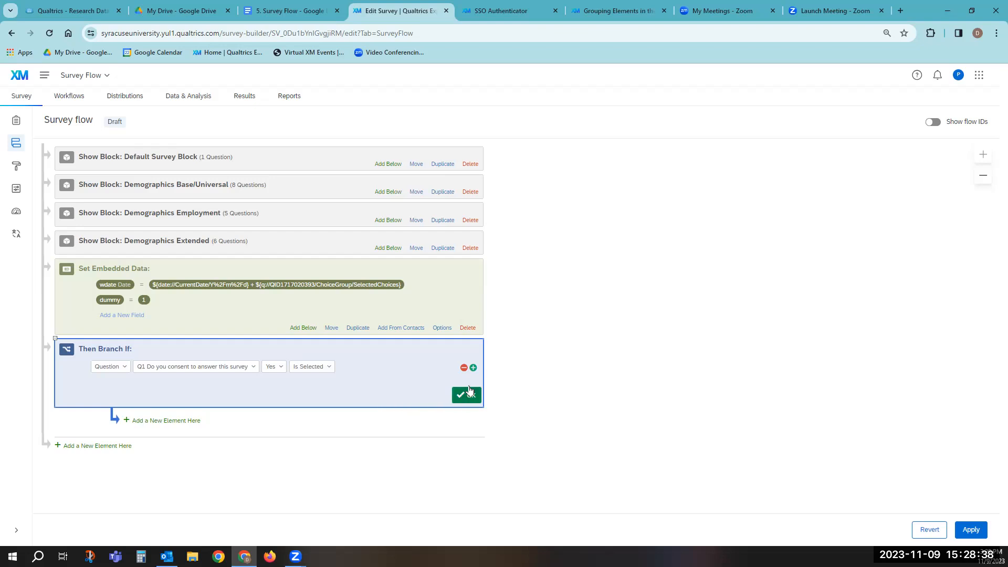
Add two extra And conditions to the branch and remove both of them again
click(474, 368)
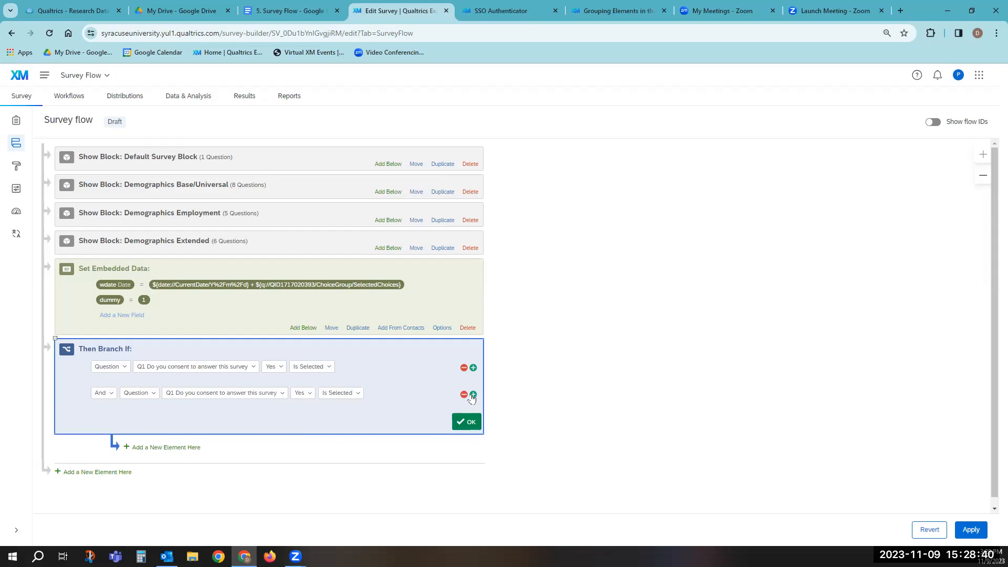
click(472, 395)
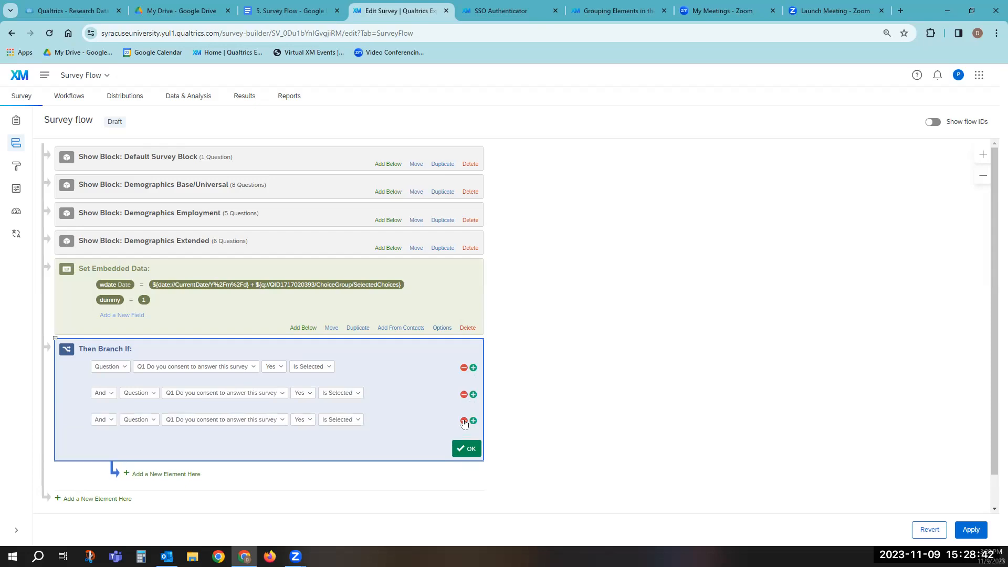
click(464, 421)
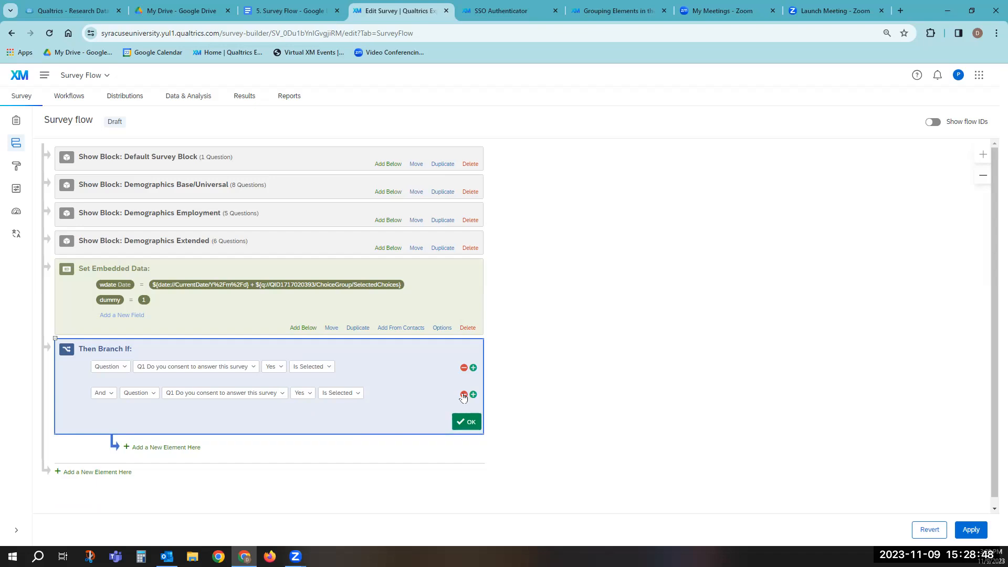
click(463, 394)
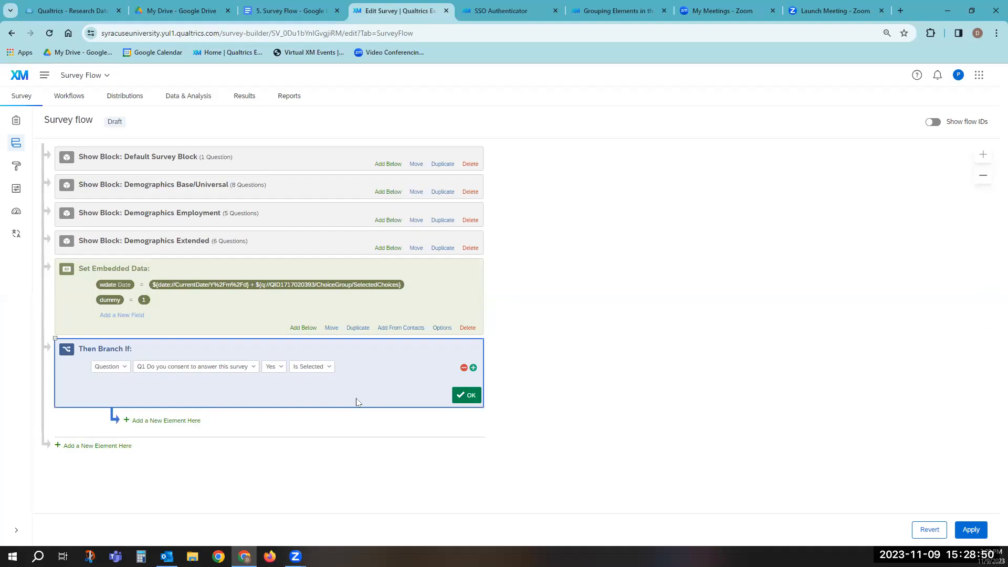
Confirm the branch condition and move the consent branch to directly below the Default Survey Block
click(468, 397)
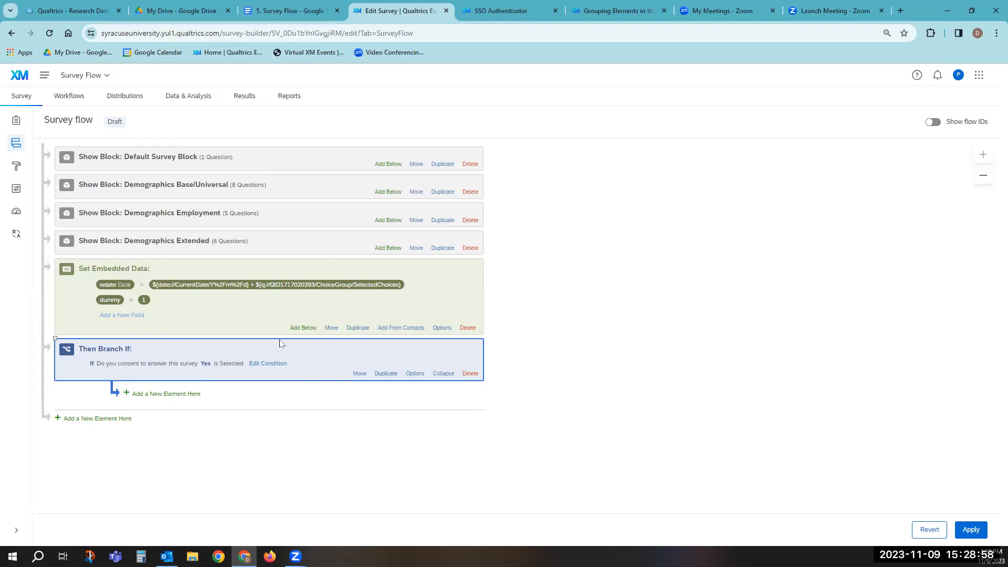
drag(358, 372, 364, 147)
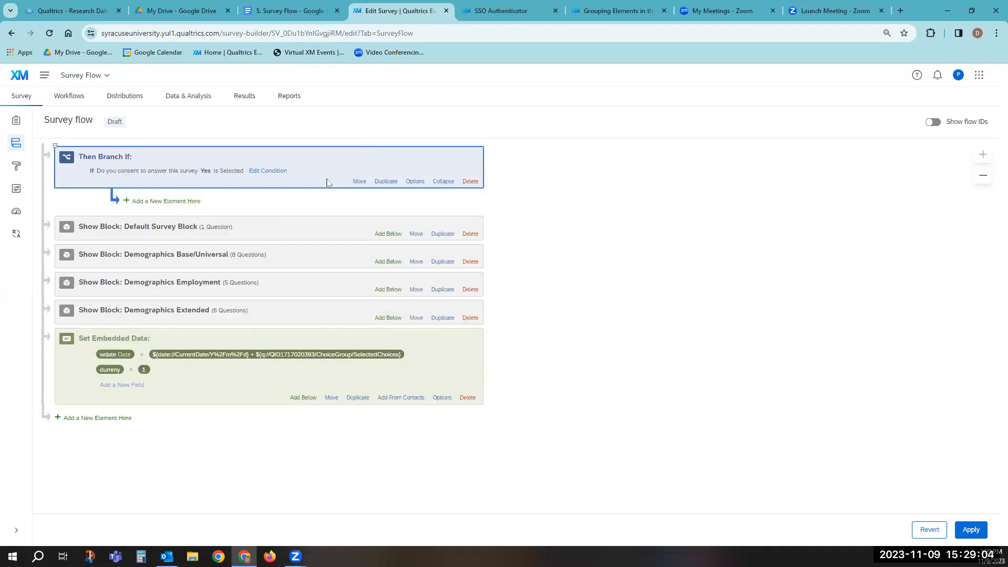
drag(359, 181, 356, 247)
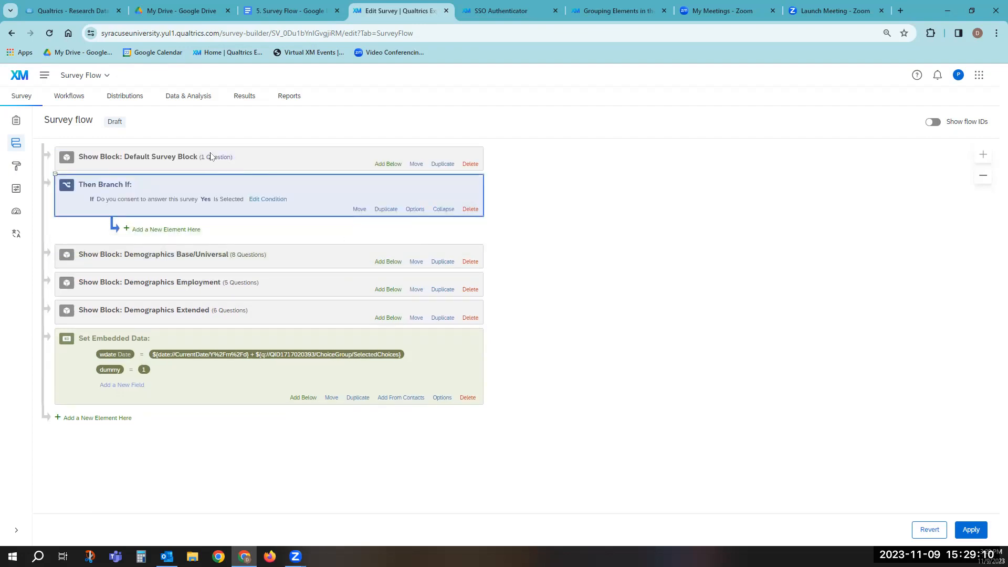
Expand the Default Survey Block to view its question, and nest the Demographics Base/Universal block inside the Yes branch
click(211, 158)
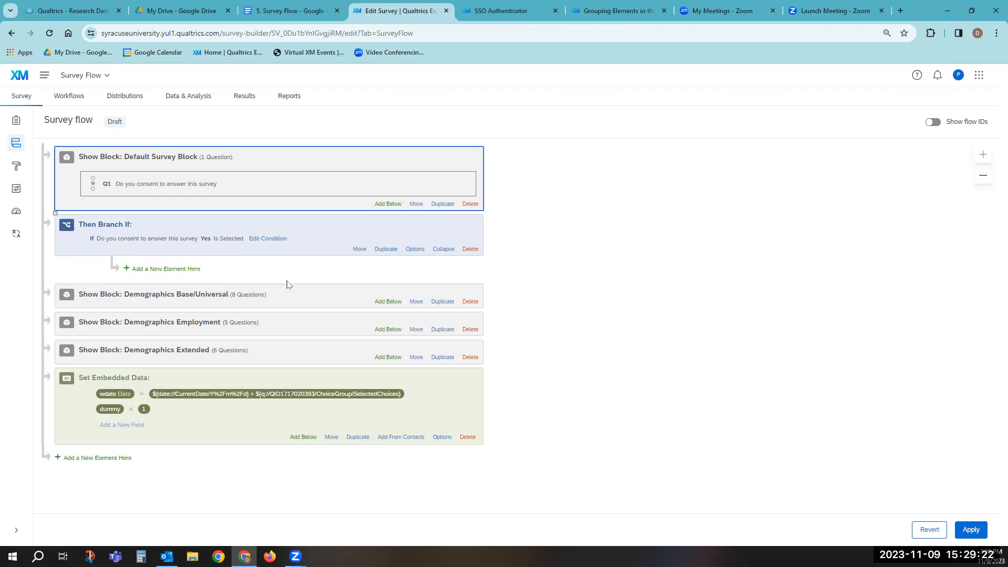
click(416, 302)
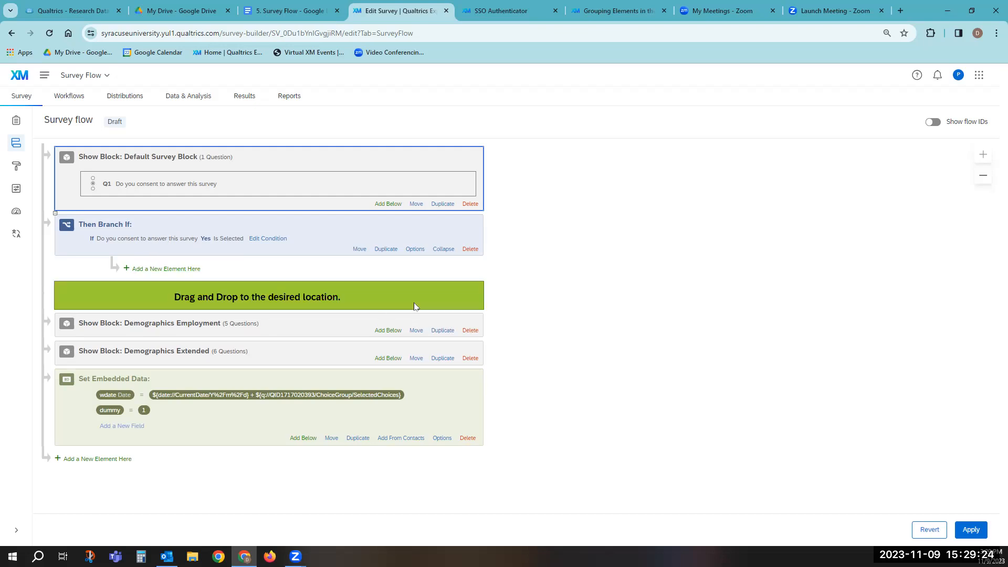
click(419, 274)
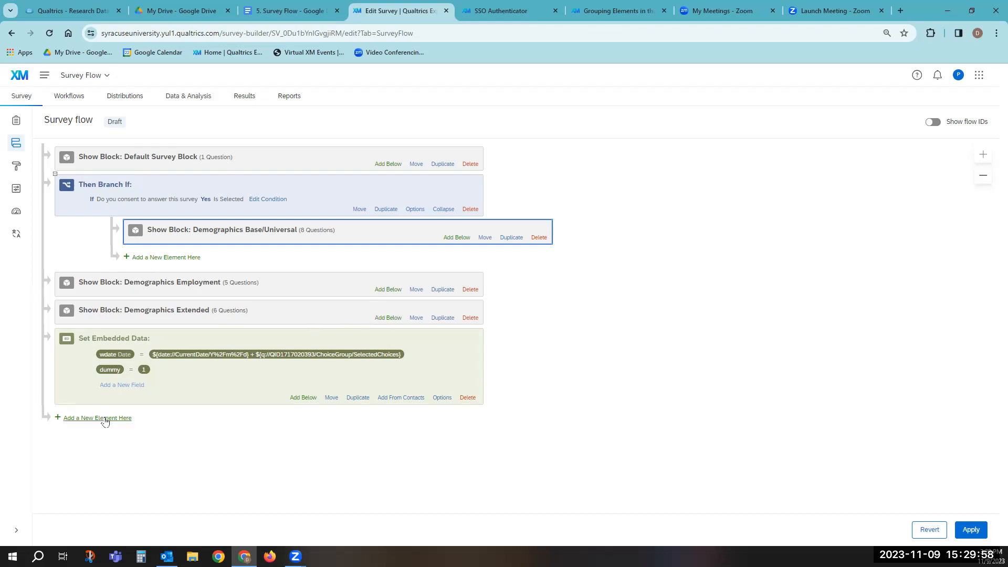
Add a second branch at the end of the flow with the condition "Q1 Do you consent to answer this survey", No, Is Selected
click(105, 419)
click(126, 436)
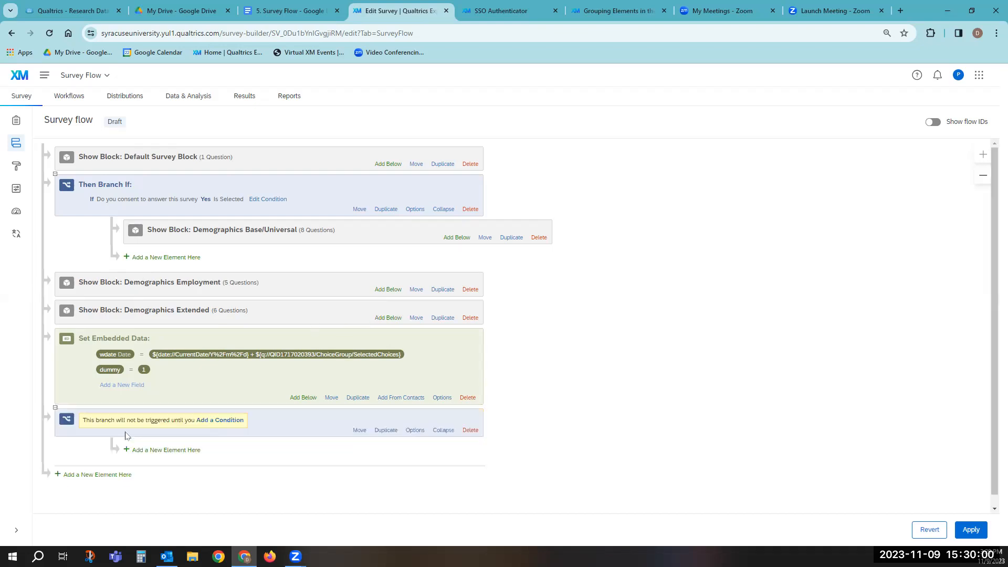
click(226, 421)
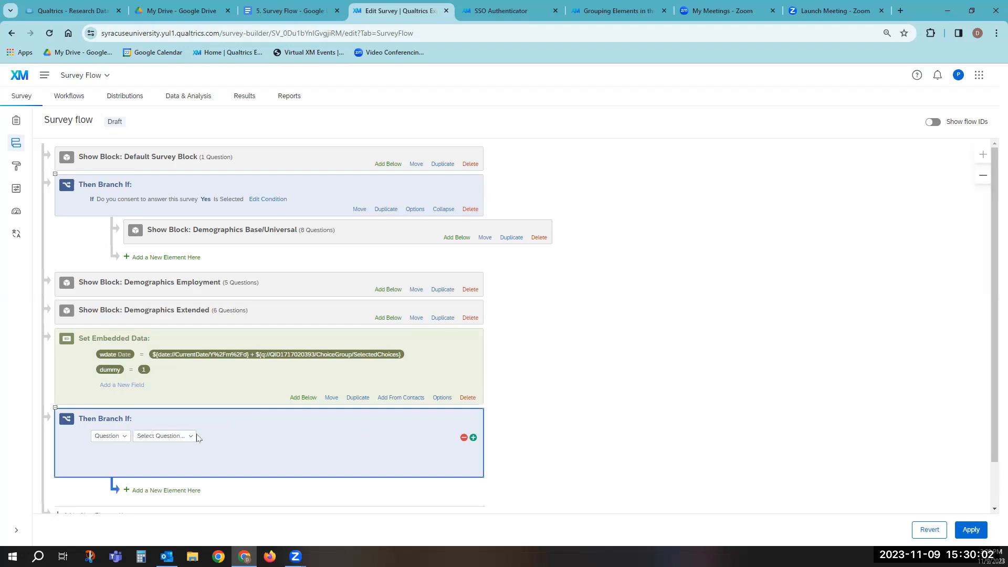
click(192, 437)
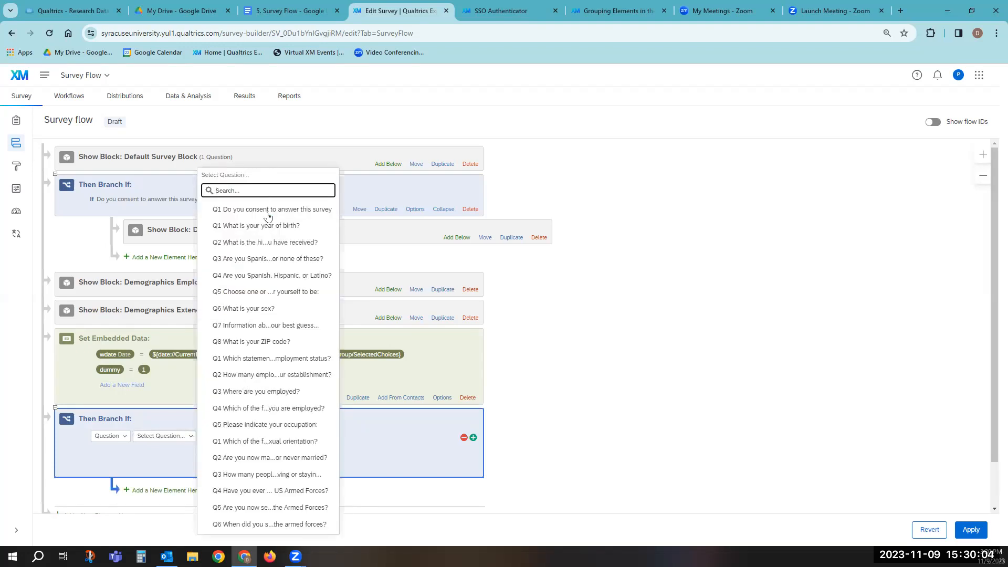
click(268, 212)
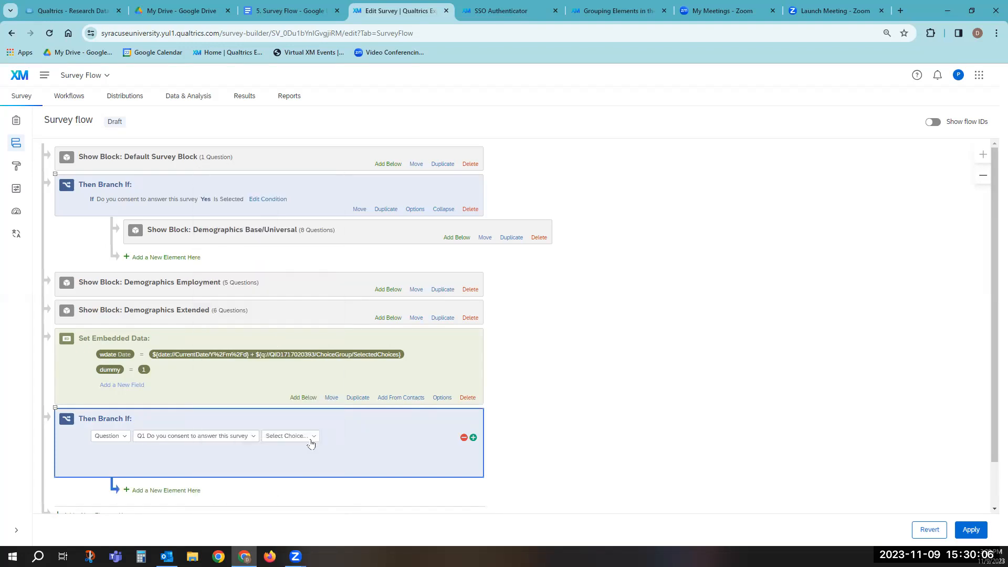
click(310, 440)
click(304, 482)
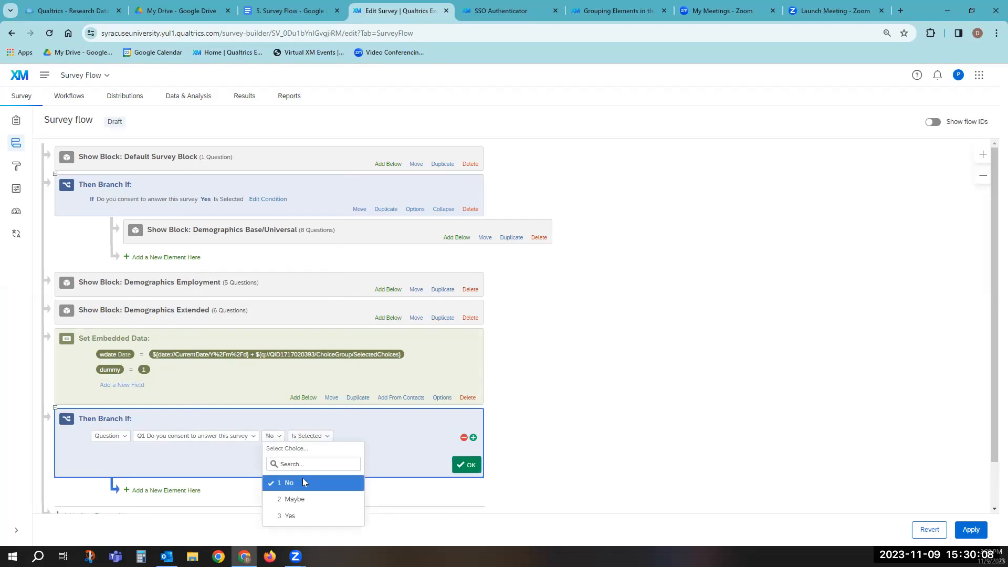
click(466, 464)
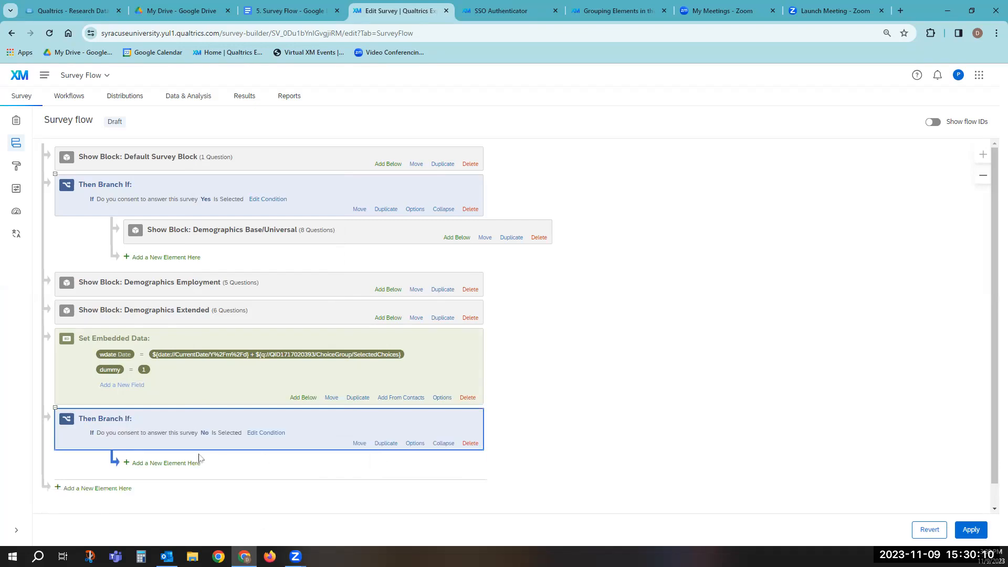
Move the No branch directly below the Yes branch and nest the Demographics Employment block inside it
drag(359, 443, 335, 275)
drag(416, 360, 423, 336)
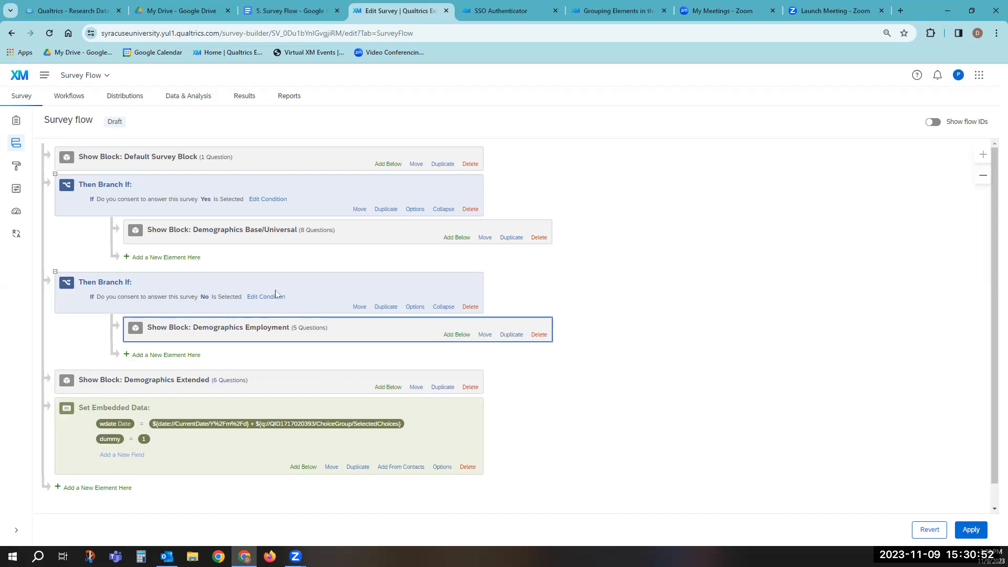
Nest the No branch inside the Yes branch and move it back out to the main flow level
drag(360, 307, 397, 273)
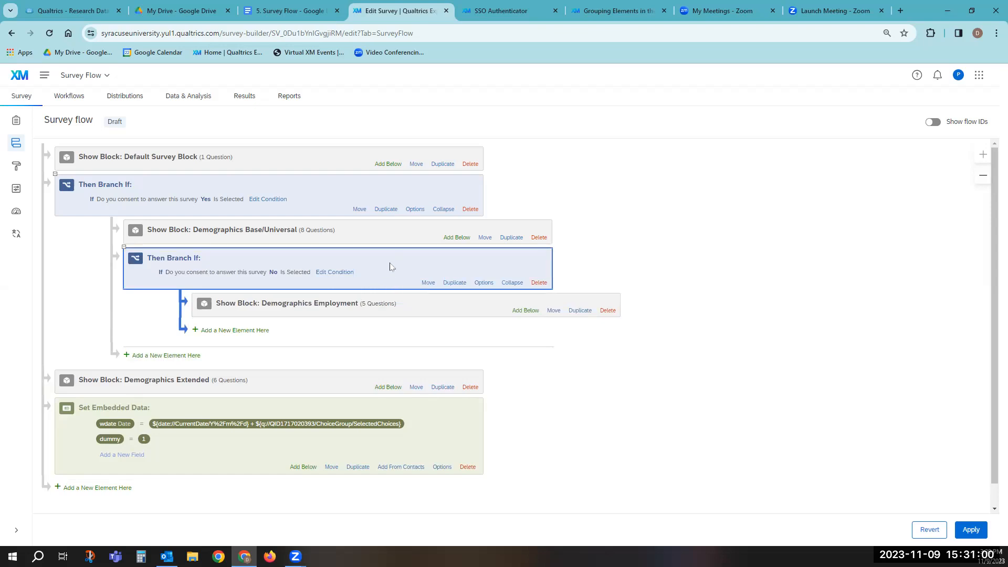
drag(429, 282, 395, 375)
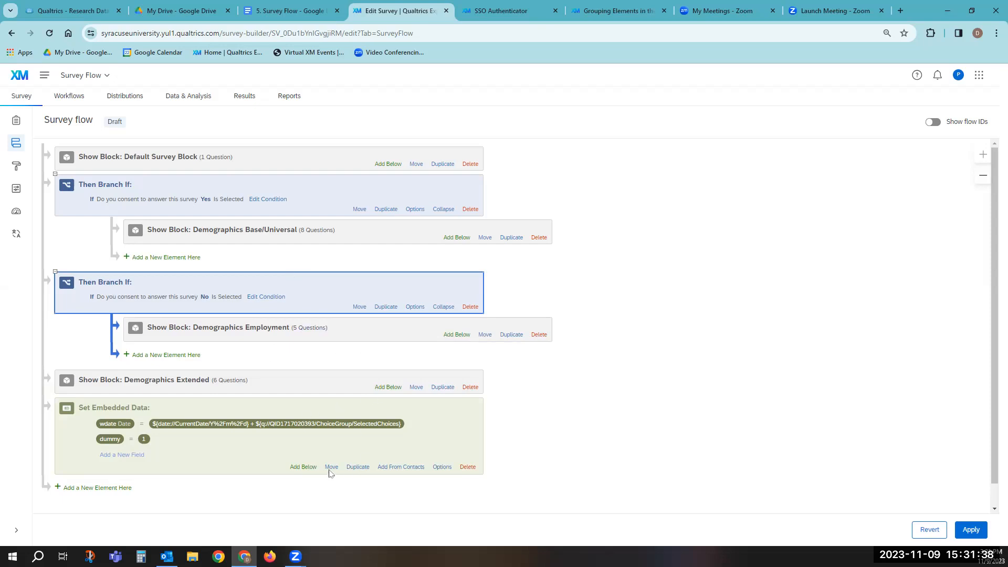
Move the Set Embedded Data element into the No branch below Demographics Employment, and add an End of Survey element at the end of the flow
drag(331, 467, 355, 348)
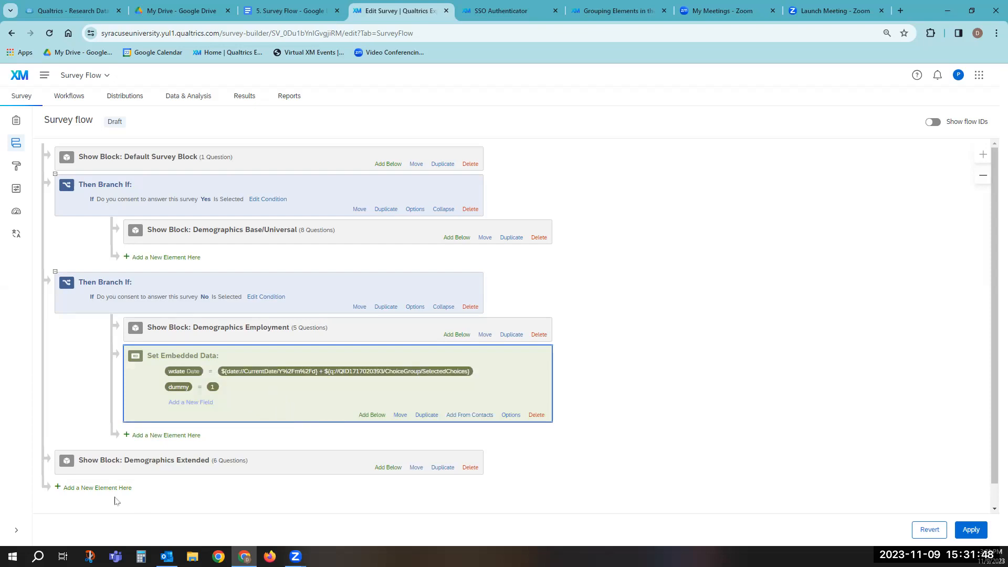
click(103, 491)
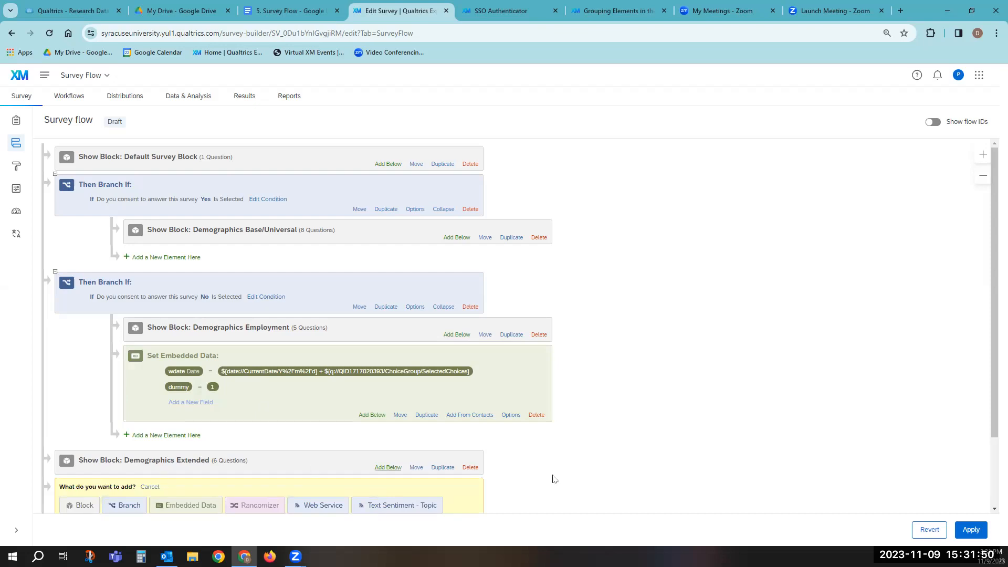
scroll(720, 387, down, 2)
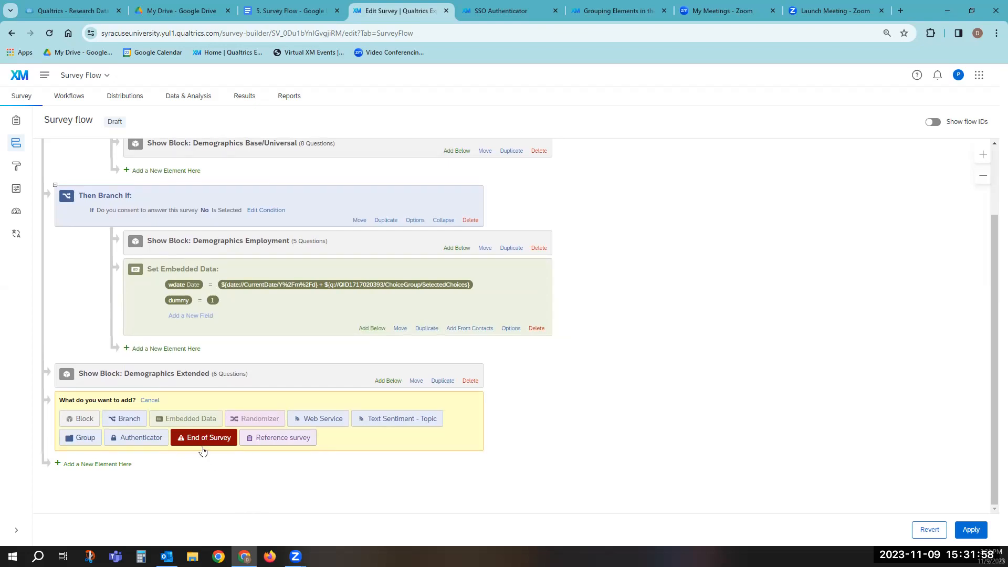
click(208, 438)
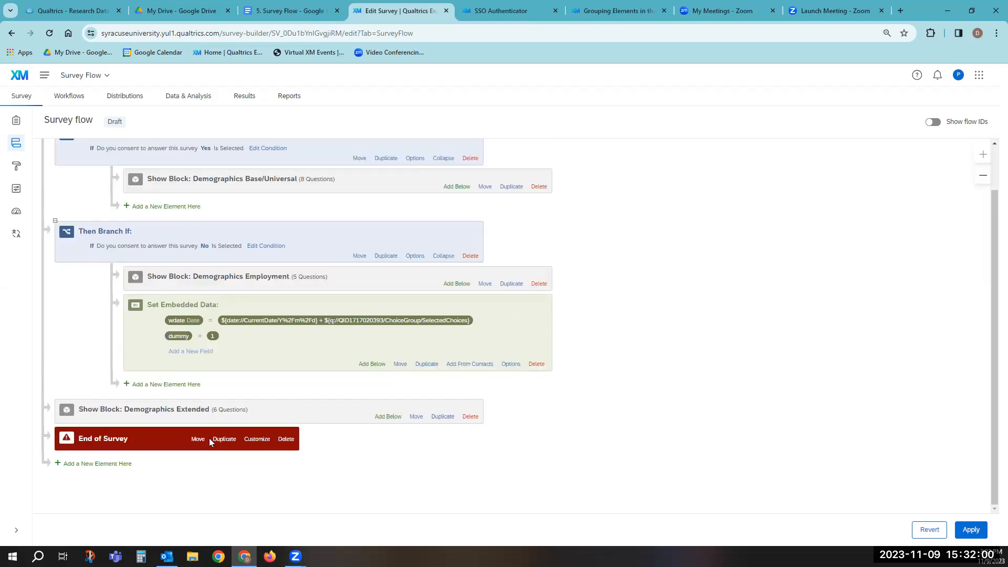
Override the survey options for the End of Survey element and look through the library messages for a custom end of survey message
click(257, 439)
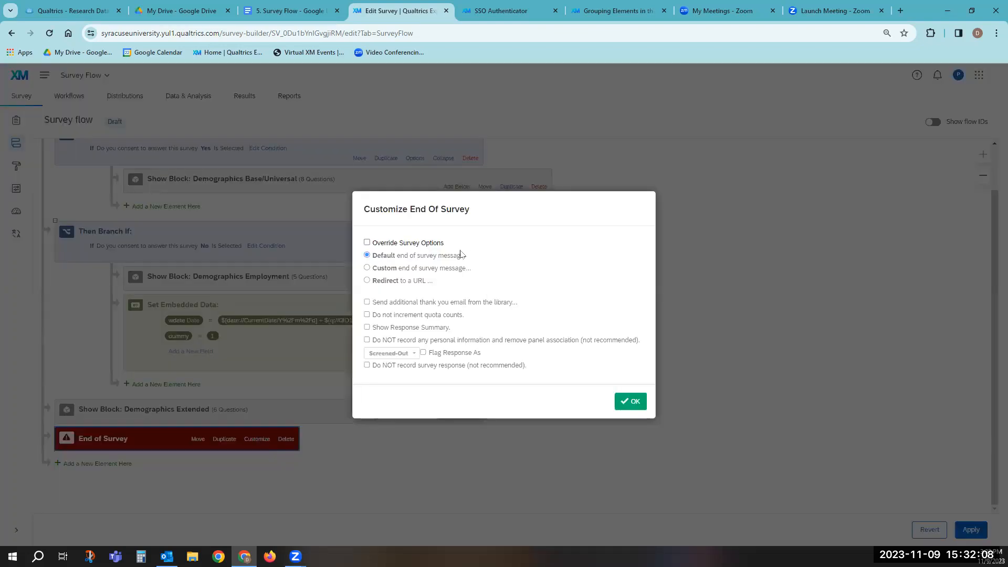
click(367, 242)
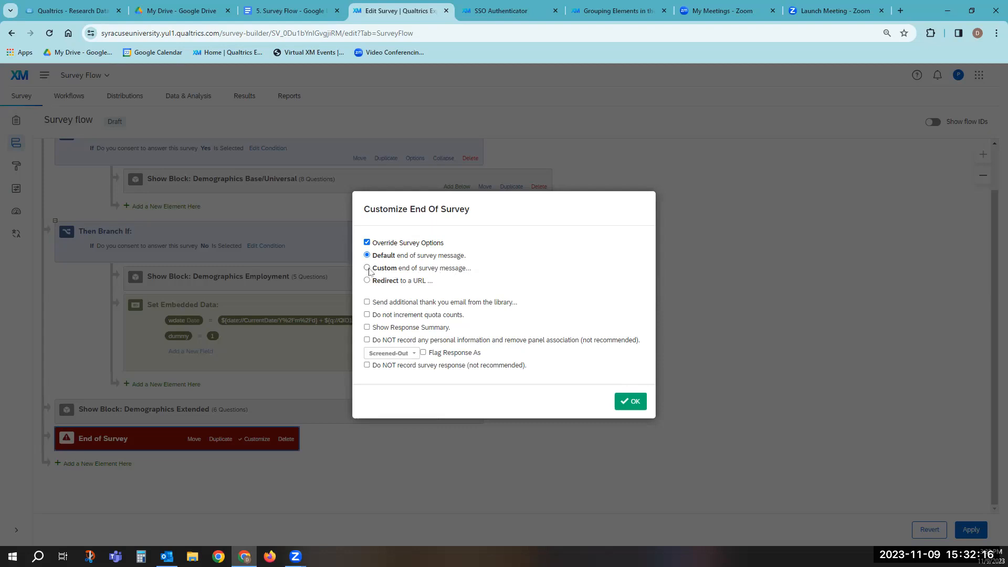
click(367, 268)
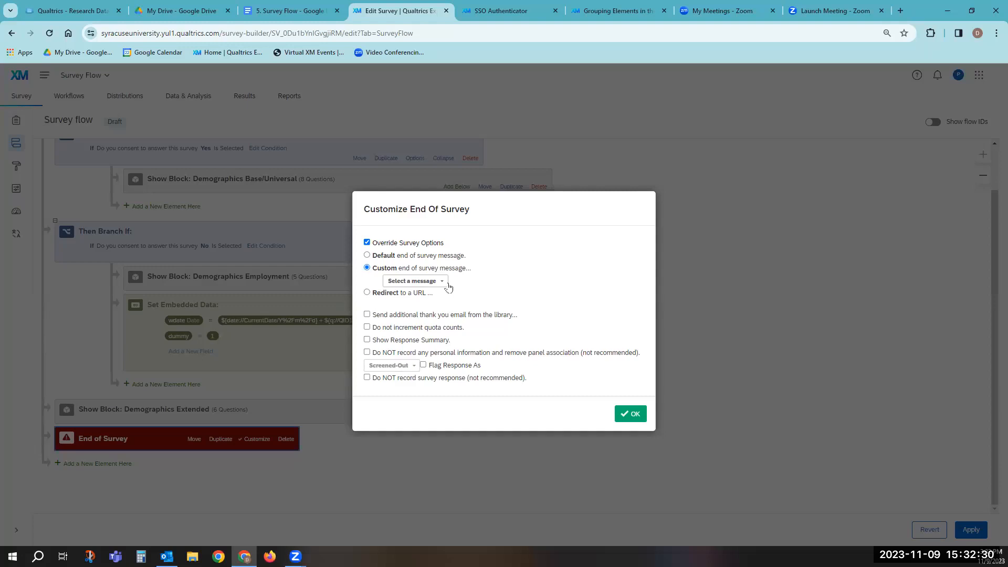
click(442, 282)
mouse_move(440, 313)
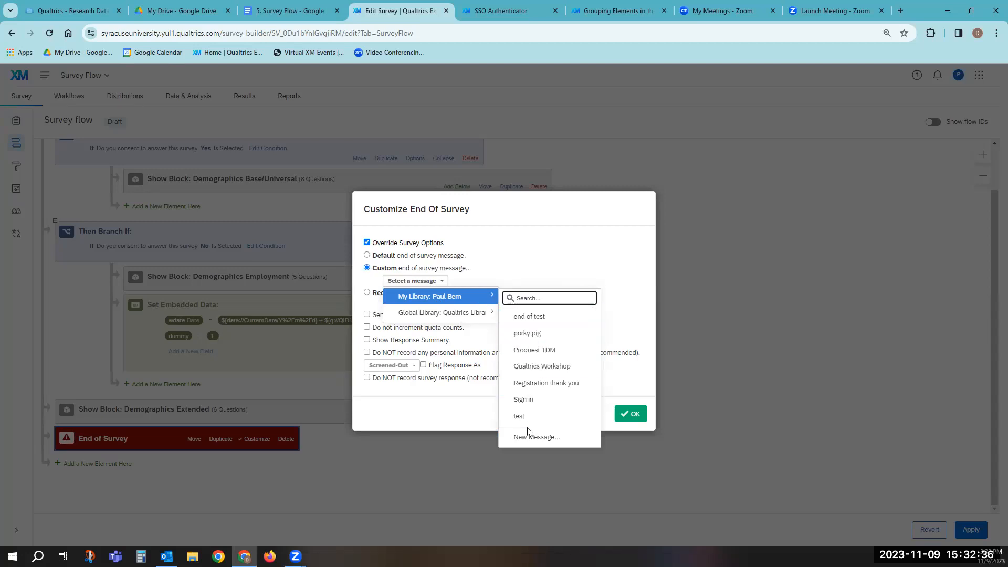
click(419, 415)
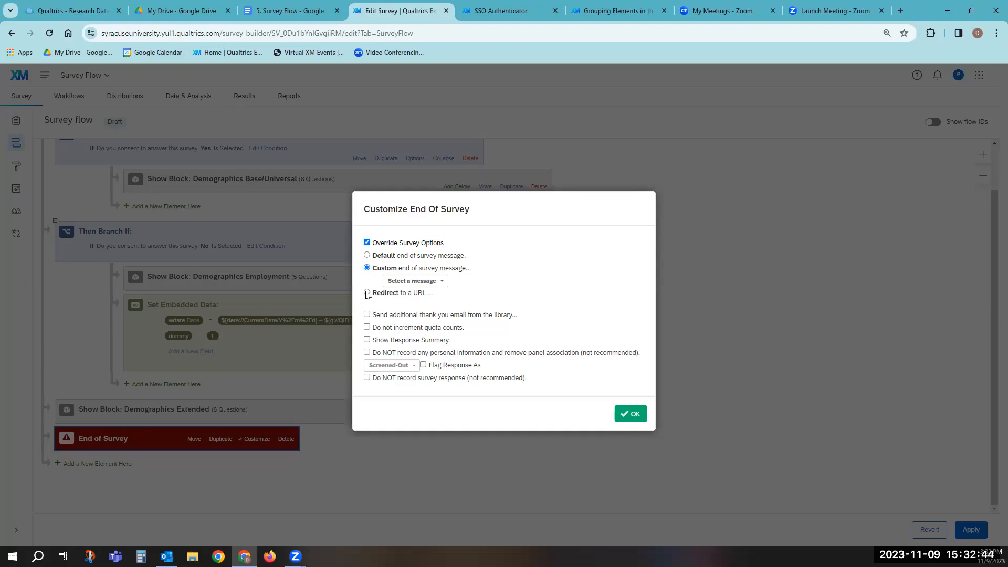
click(366, 293)
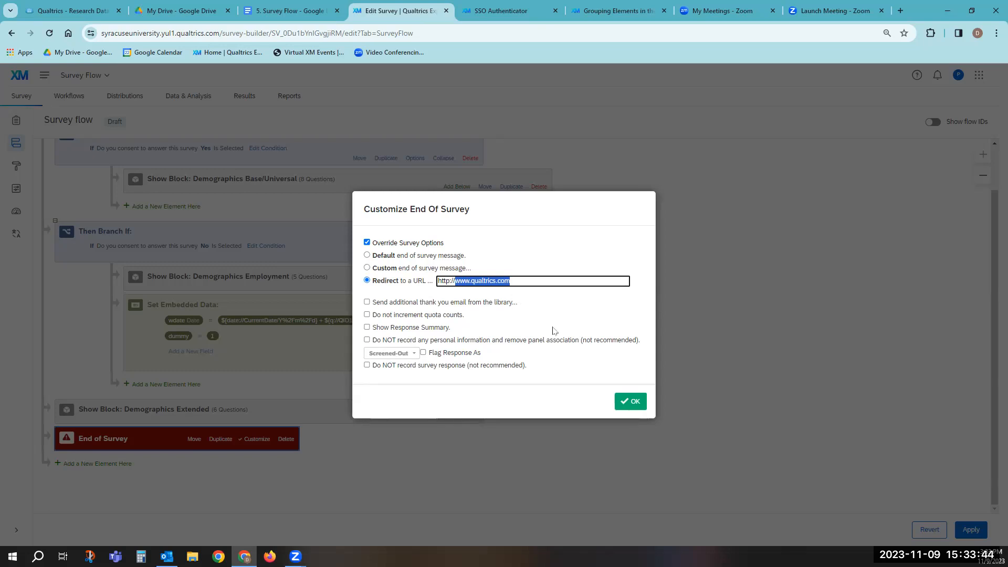
click(553, 331)
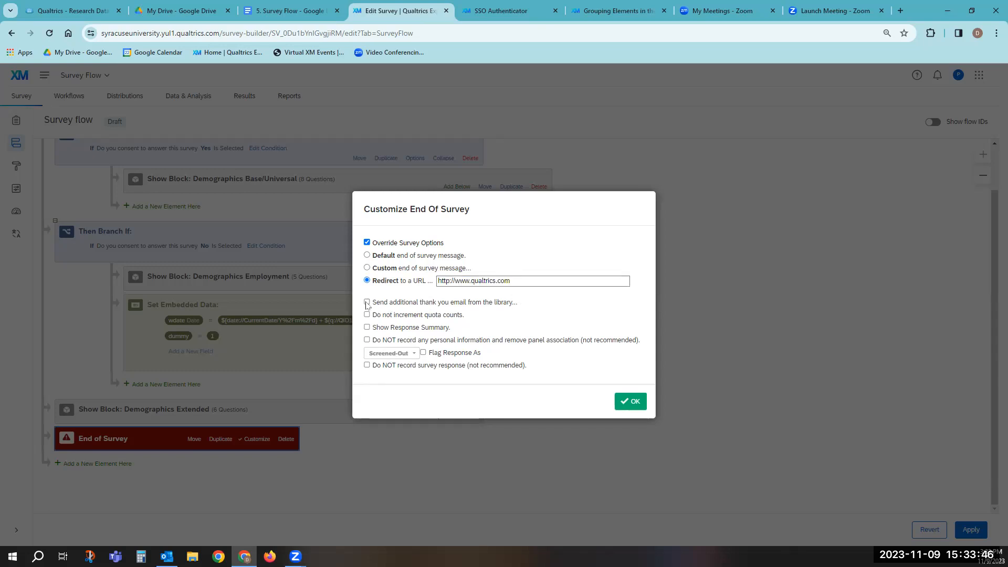
click(367, 302)
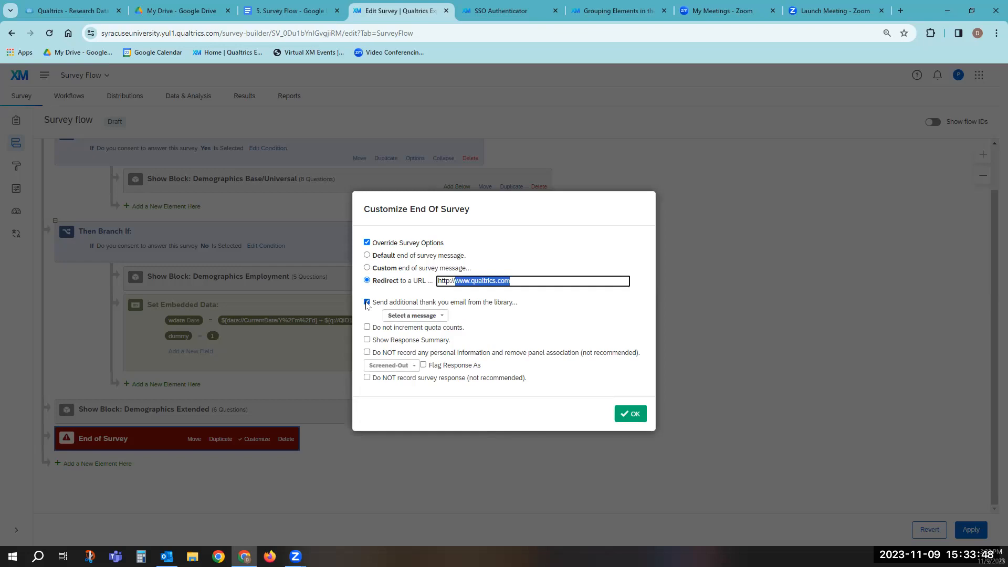
click(366, 303)
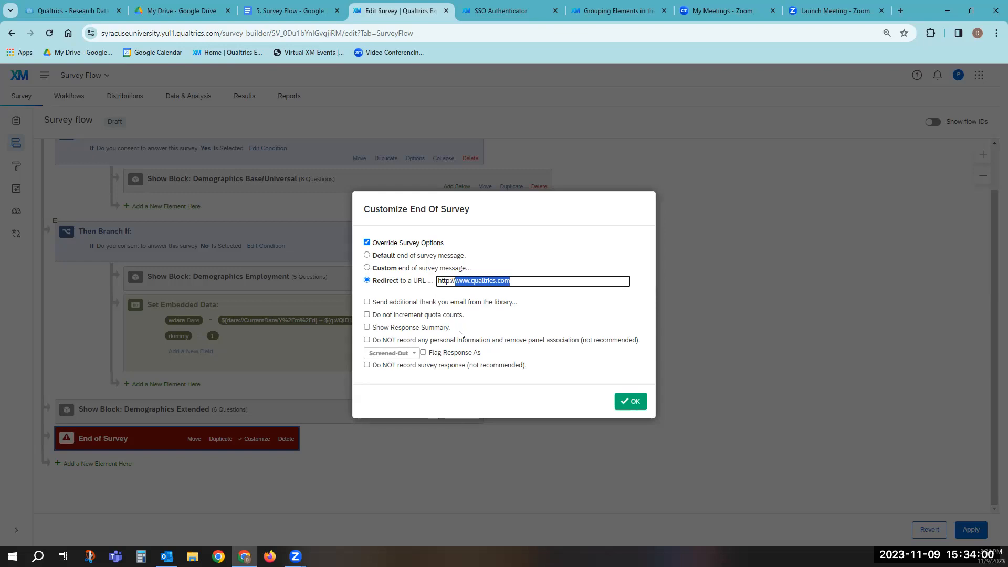
Enable Show Response Summary and the option not to record personal information, and confirm the End of Survey customization
click(367, 328)
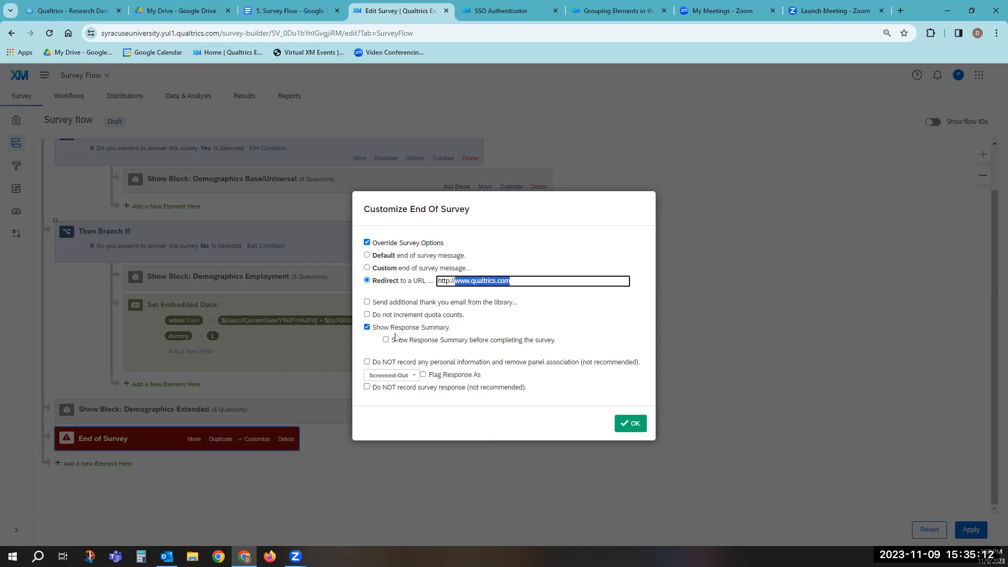
click(367, 363)
click(557, 425)
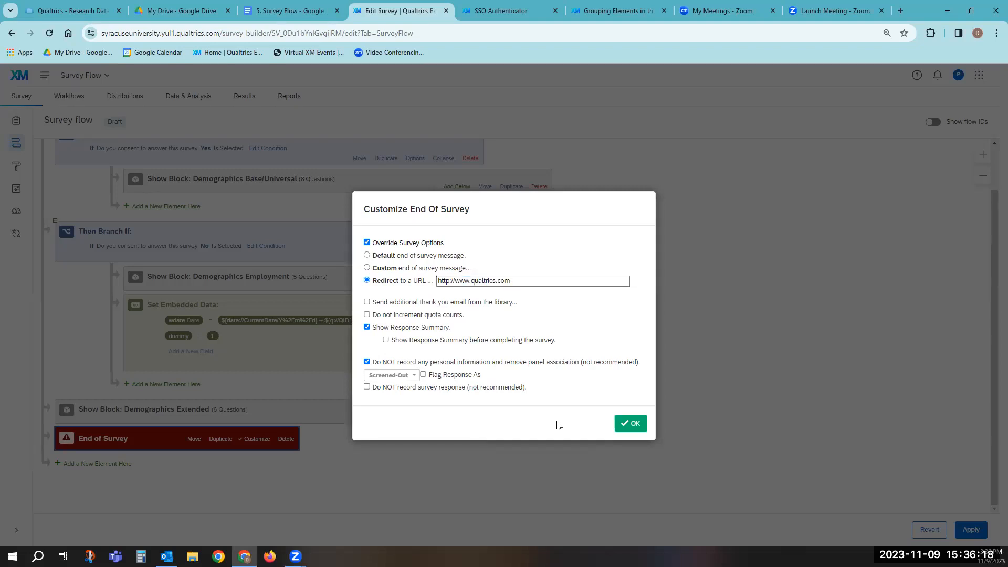
click(629, 423)
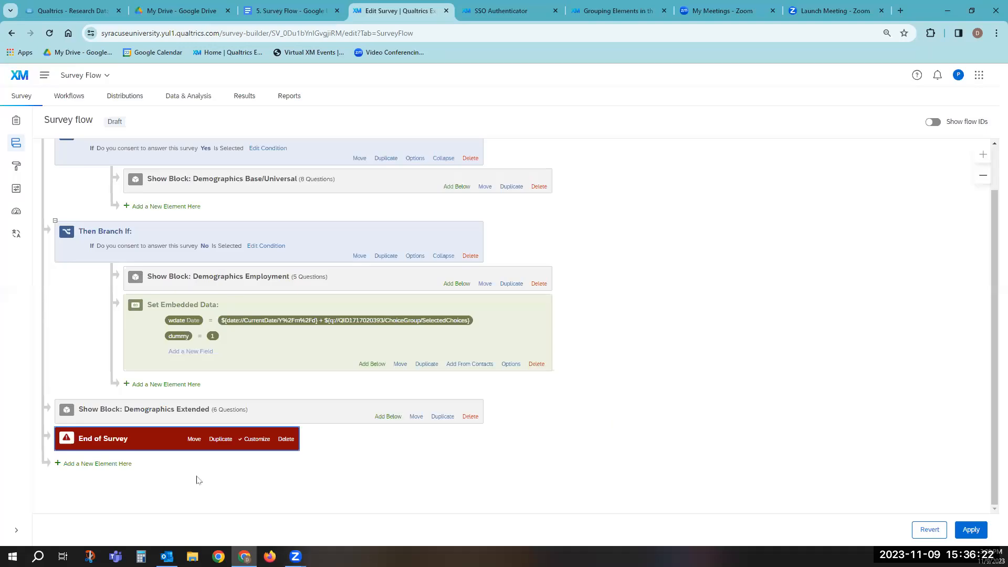
Move the End of Survey element into the Yes branch below Demographics Base/Universal, and add another End of Survey at the end of the No branch
click(194, 439)
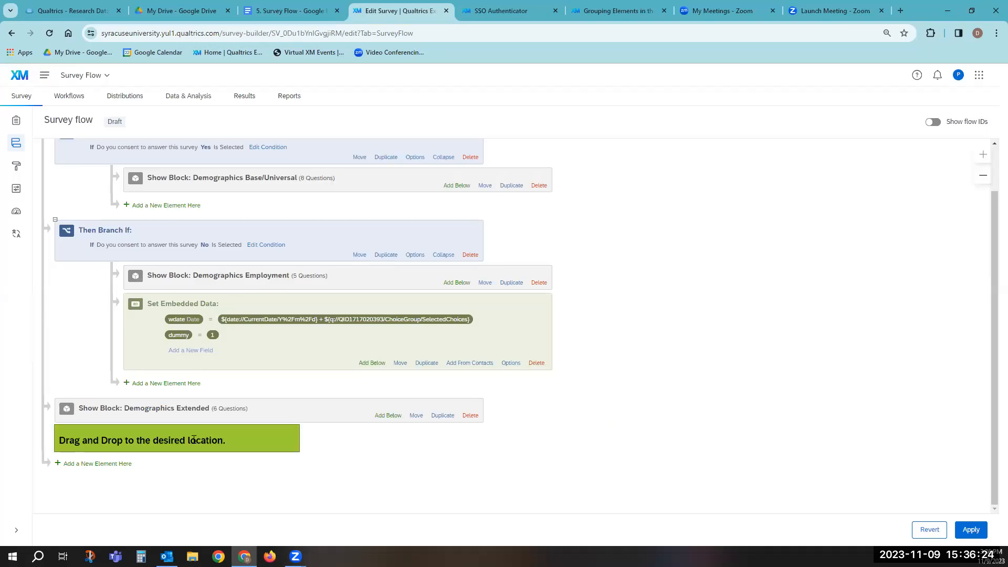
drag(194, 439, 274, 203)
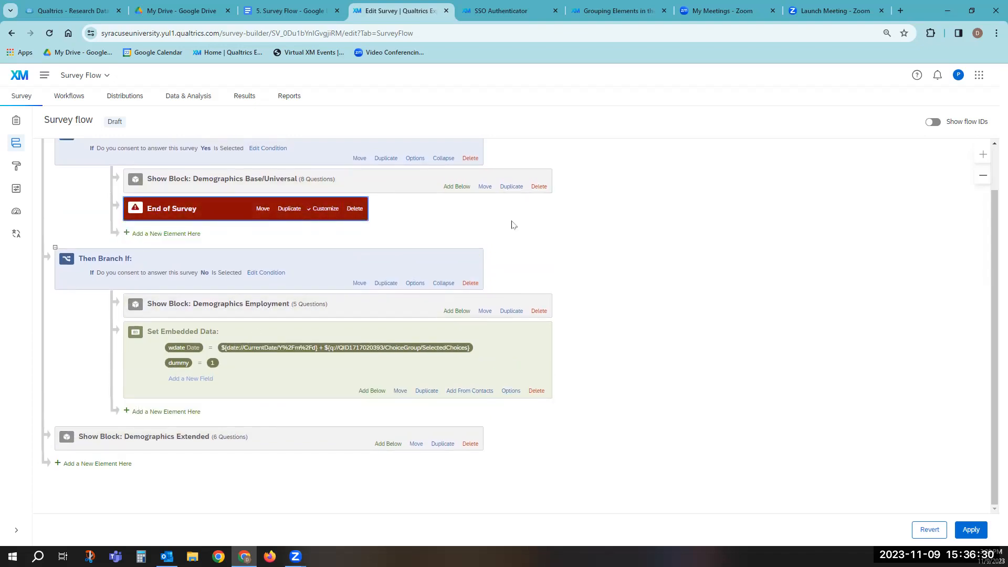
click(191, 412)
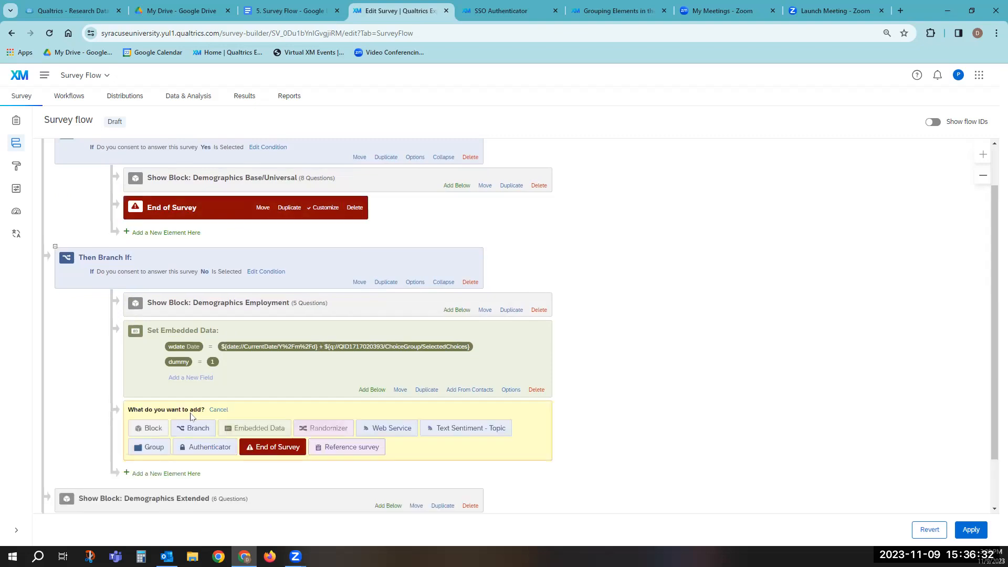
click(277, 449)
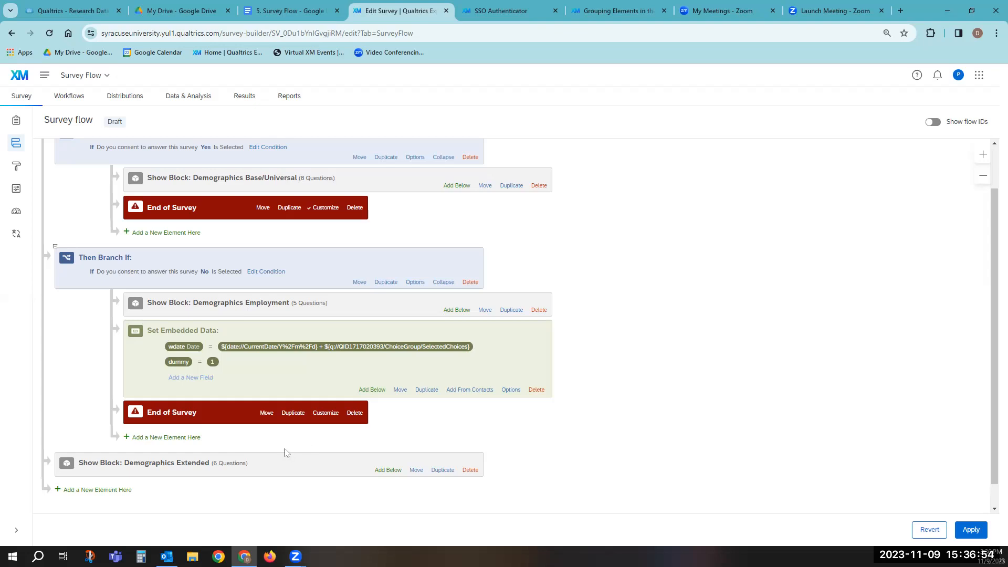
Add a Randomizer at the end of the main survey flow, below the Demographics Extended block
scroll(285, 452, down, 1)
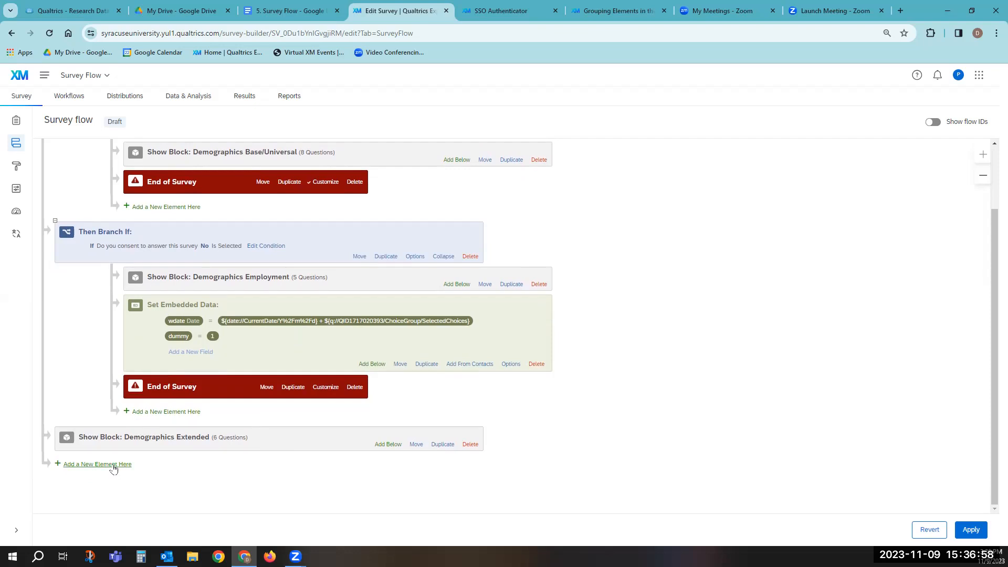
click(114, 465)
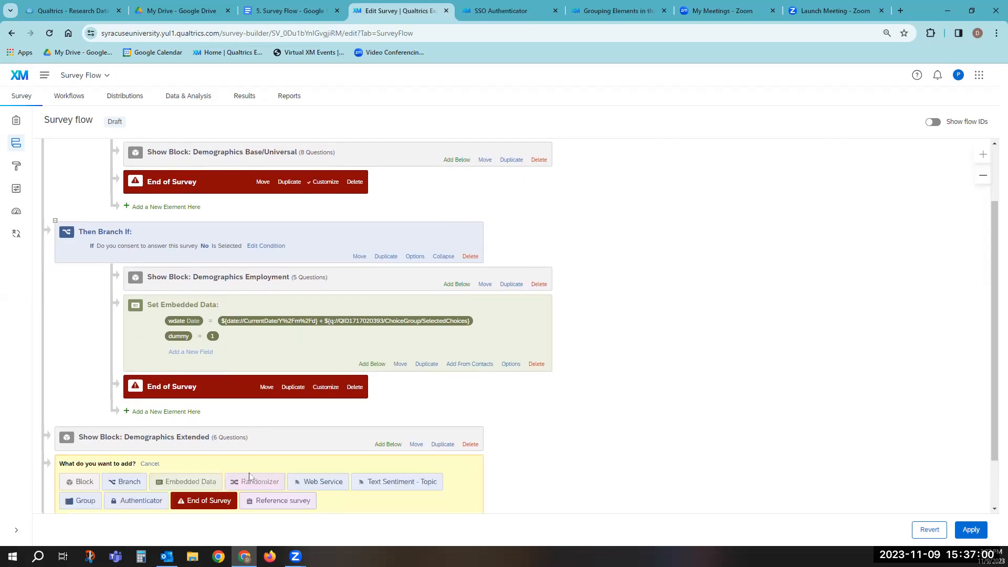
scroll(619, 459, down, 2)
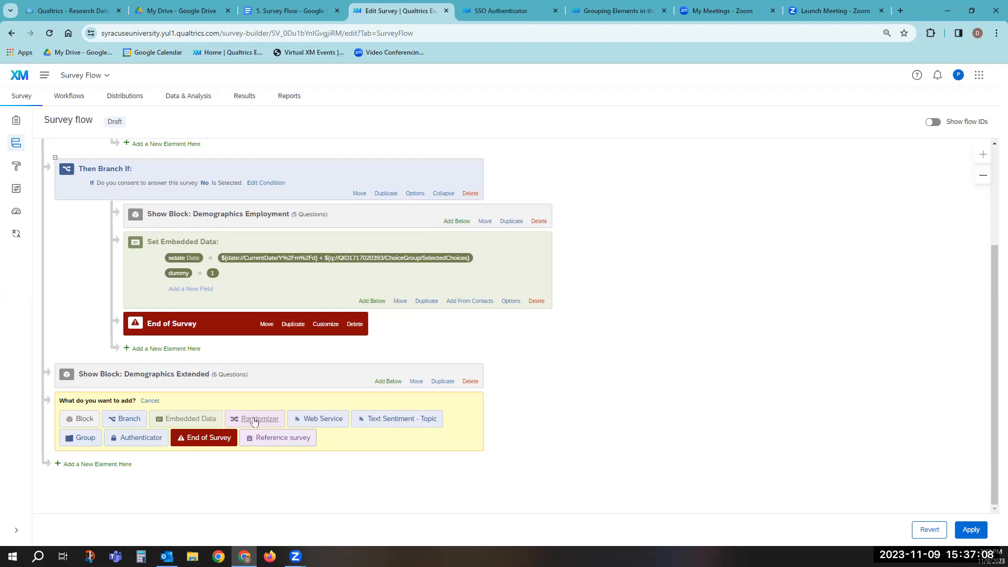
click(254, 420)
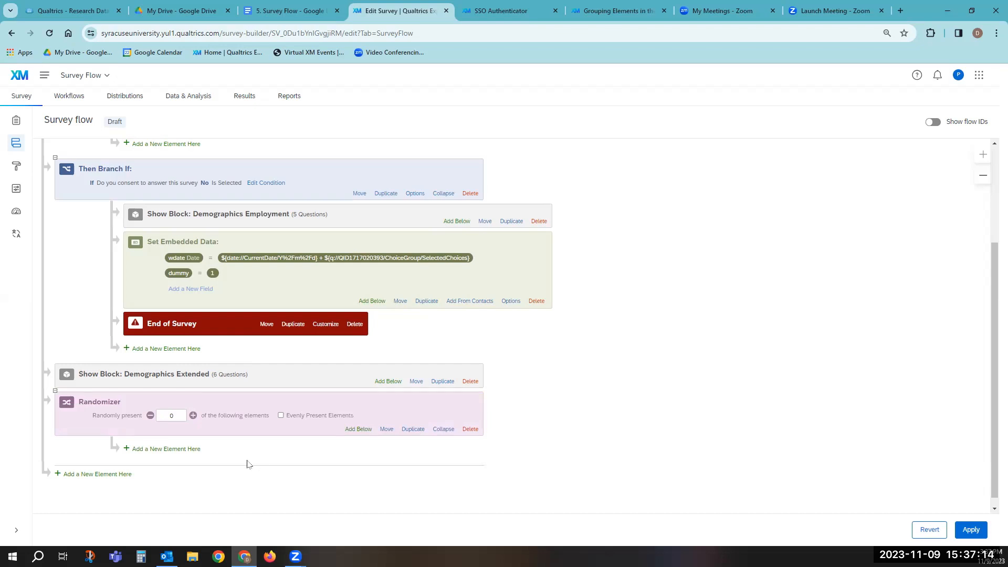
scroll(266, 439, up, 3)
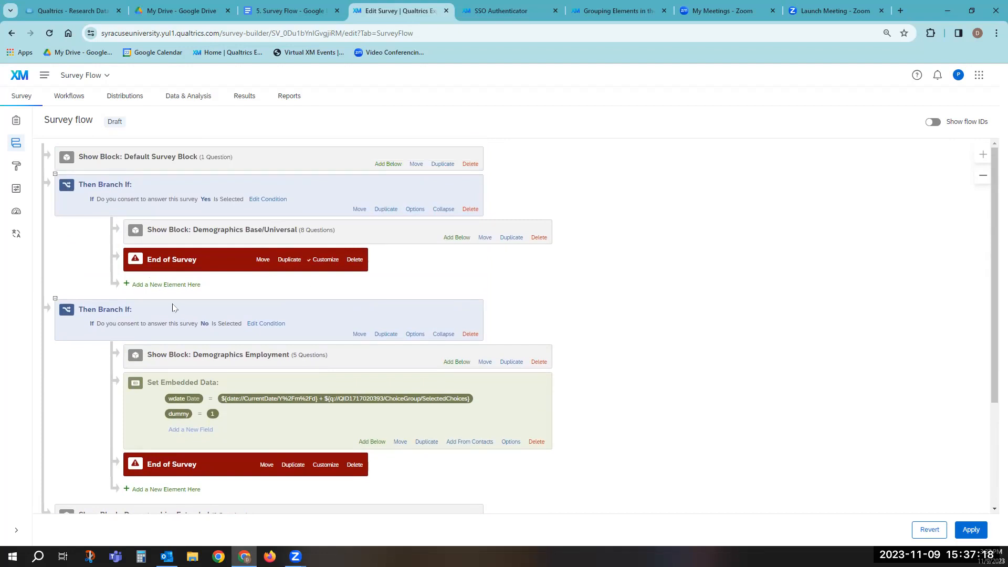
scroll(173, 309, down, 3)
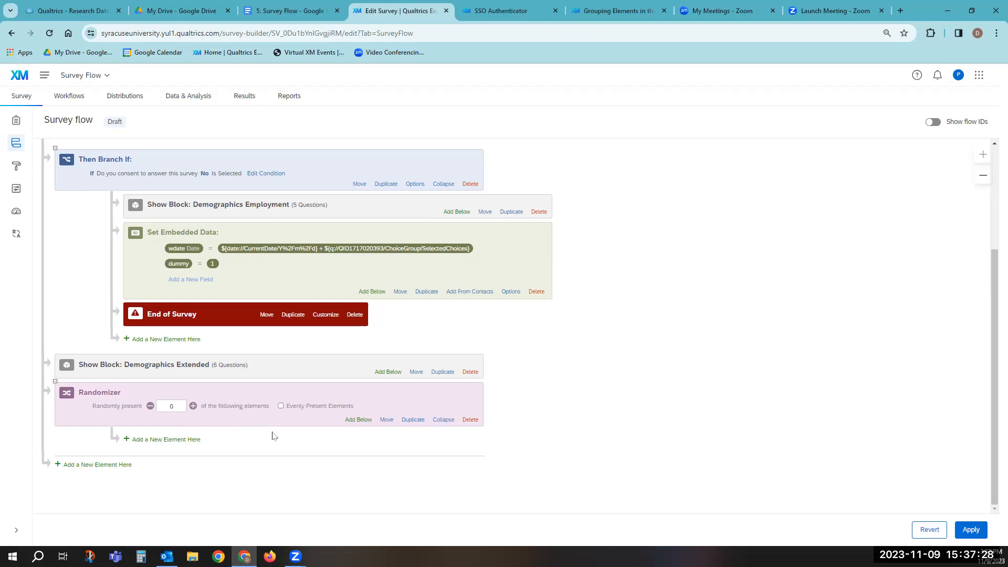
Add two block elements inside the Randomizer, leaving both without a block selected
click(180, 440)
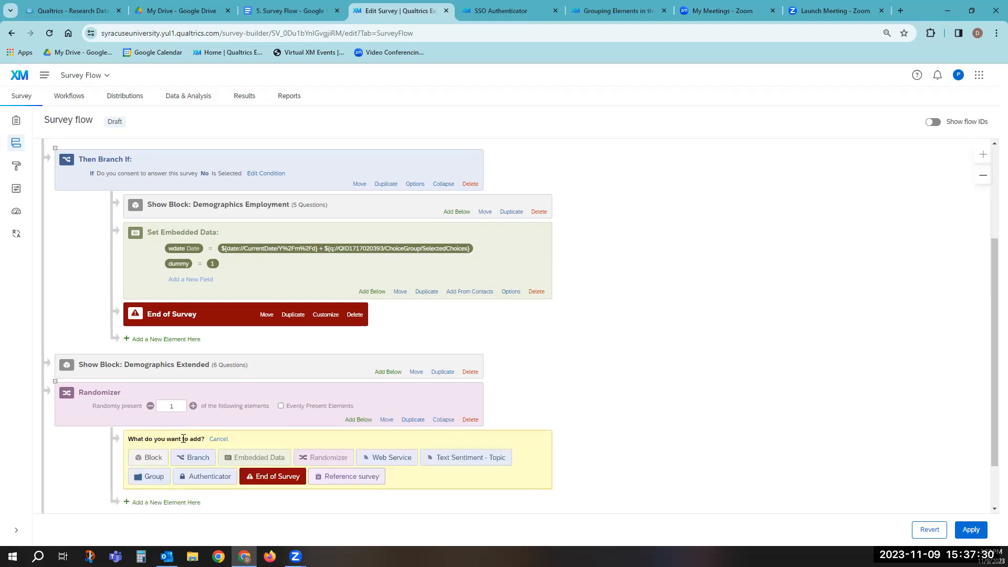
click(157, 459)
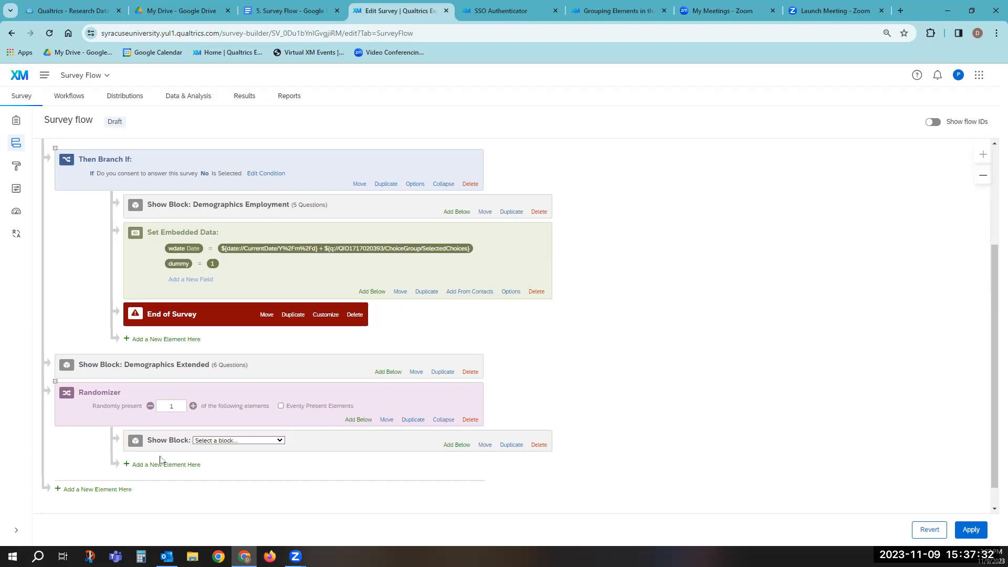
click(193, 464)
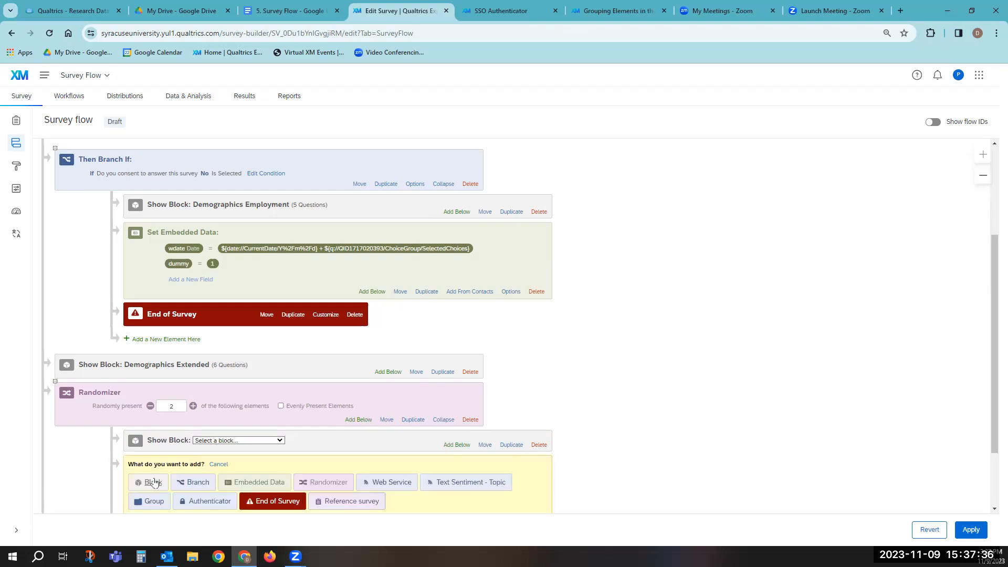
click(154, 483)
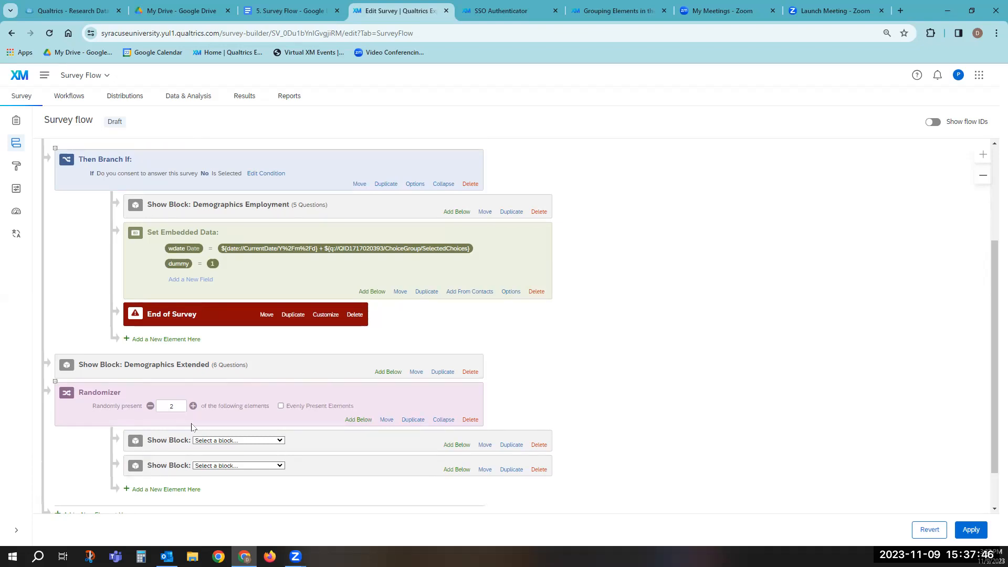
Set the Randomizer to randomly present 1 of its elements and enable Evenly Present Elements
scroll(410, 415, down, 1)
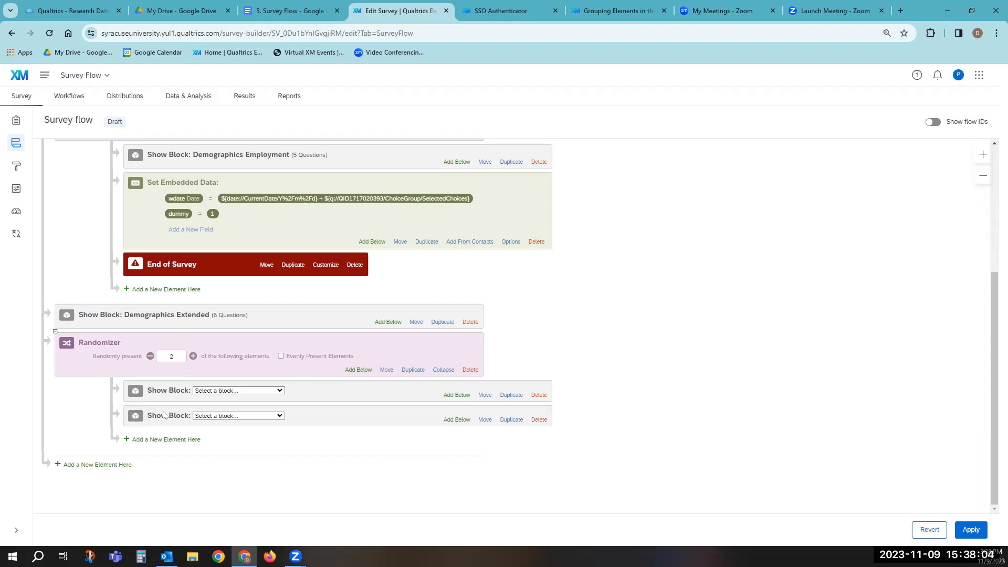
click(150, 356)
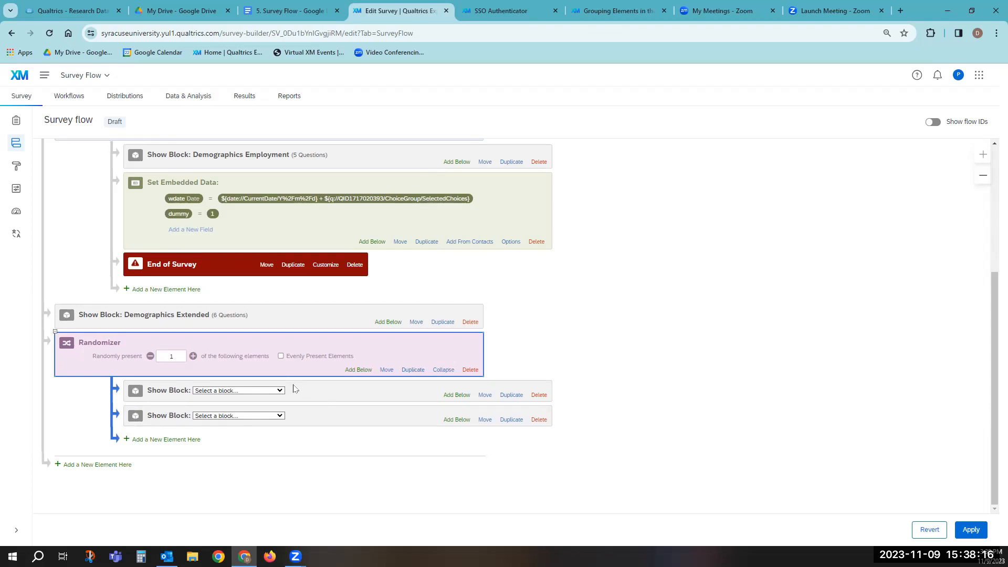
click(281, 356)
click(314, 394)
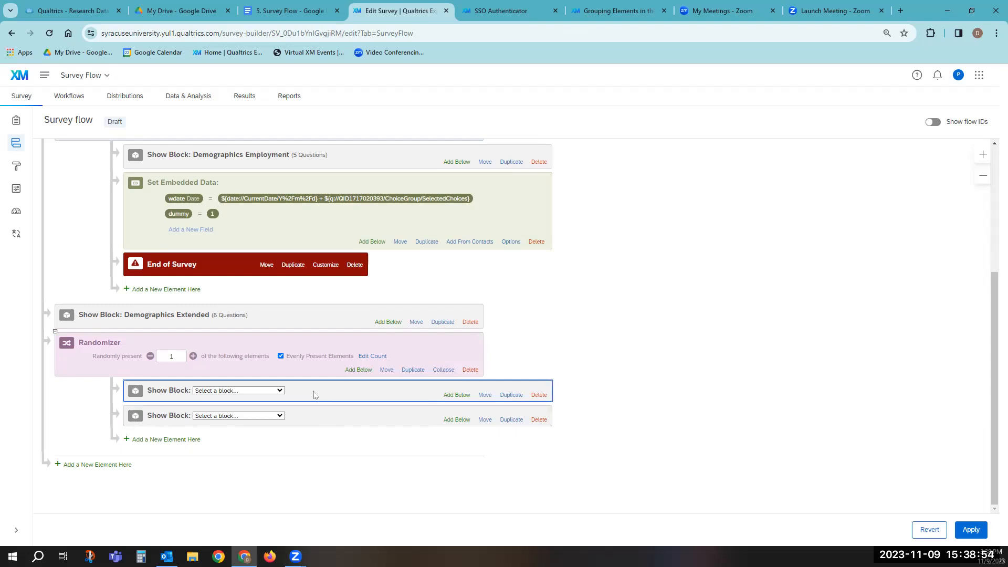
click(315, 417)
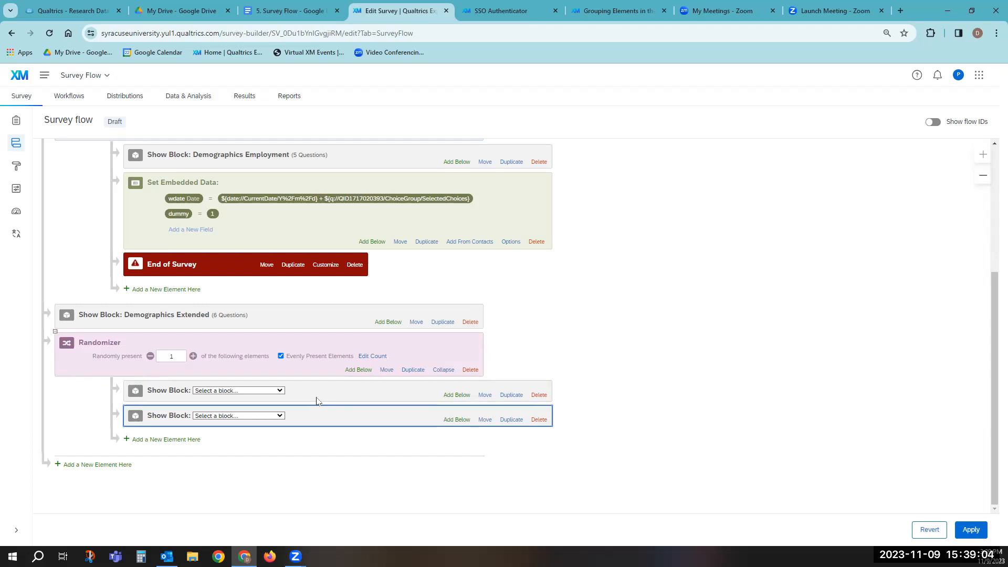
Review the Randomizer's element counts without editing them, and apply the survey flow changes
click(373, 358)
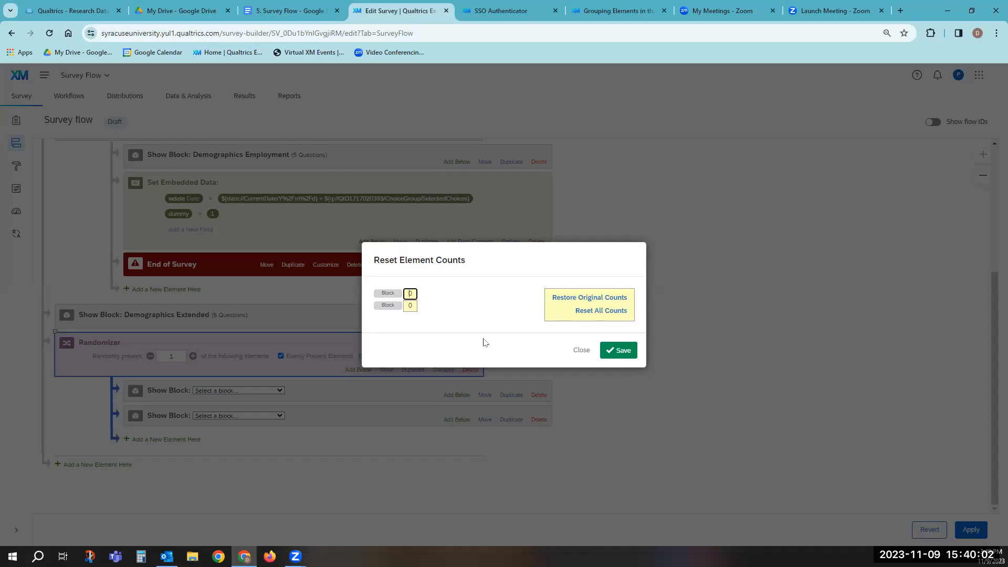
click(580, 351)
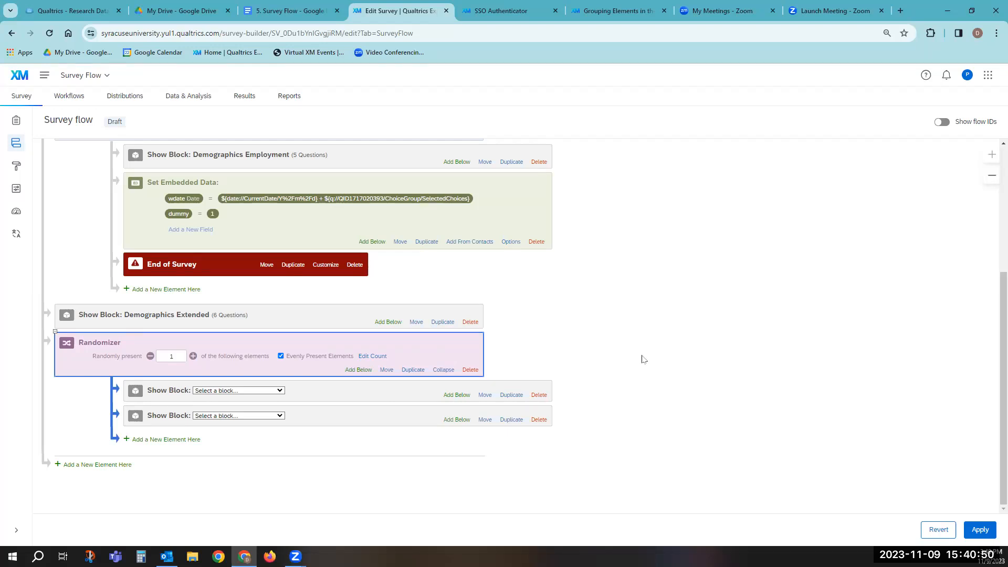
scroll(641, 360, up, 2)
scroll(642, 360, up, 2)
scroll(642, 361, up, 1)
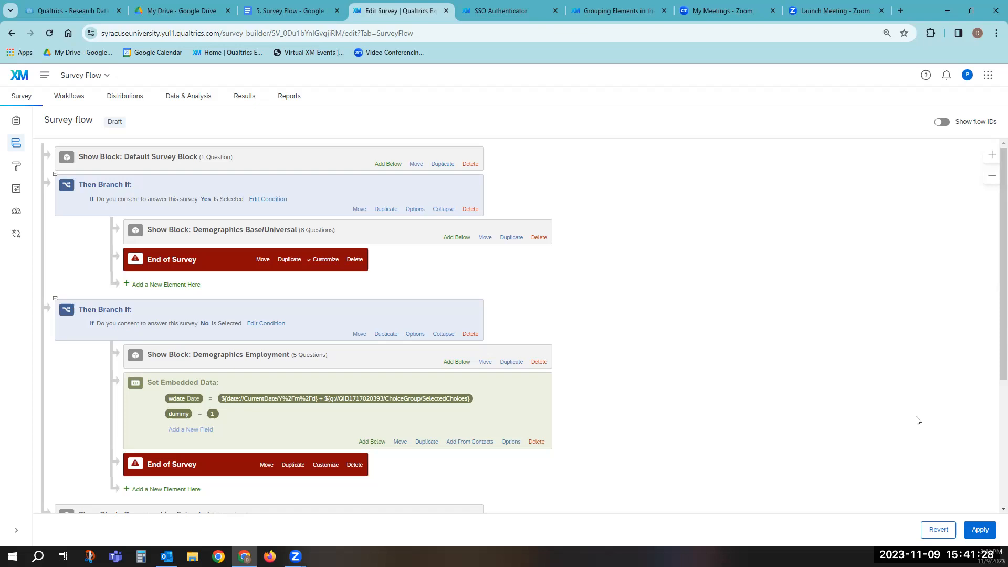
click(980, 531)
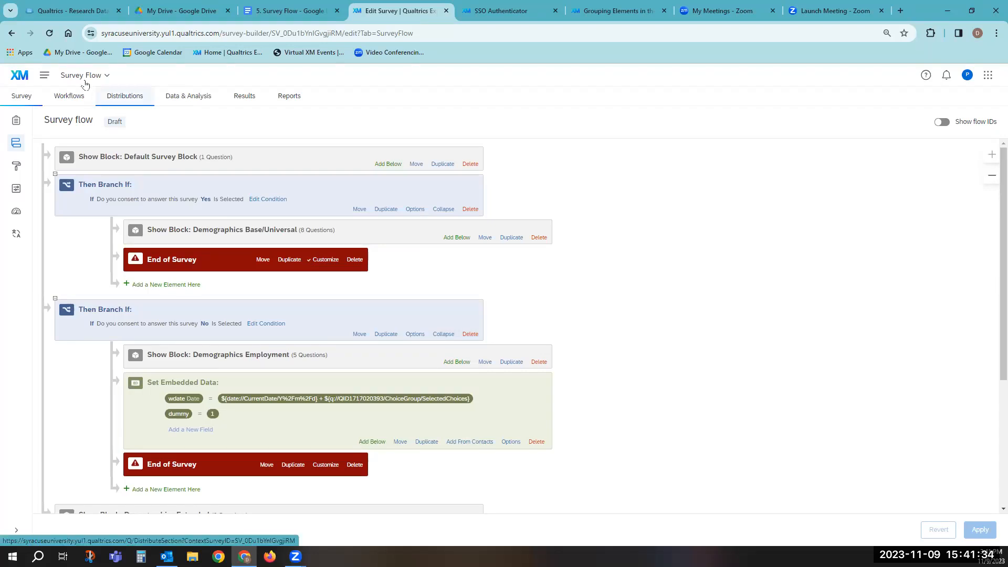
Open the Experimental Design 1 survey from the Randomization project folder
click(84, 77)
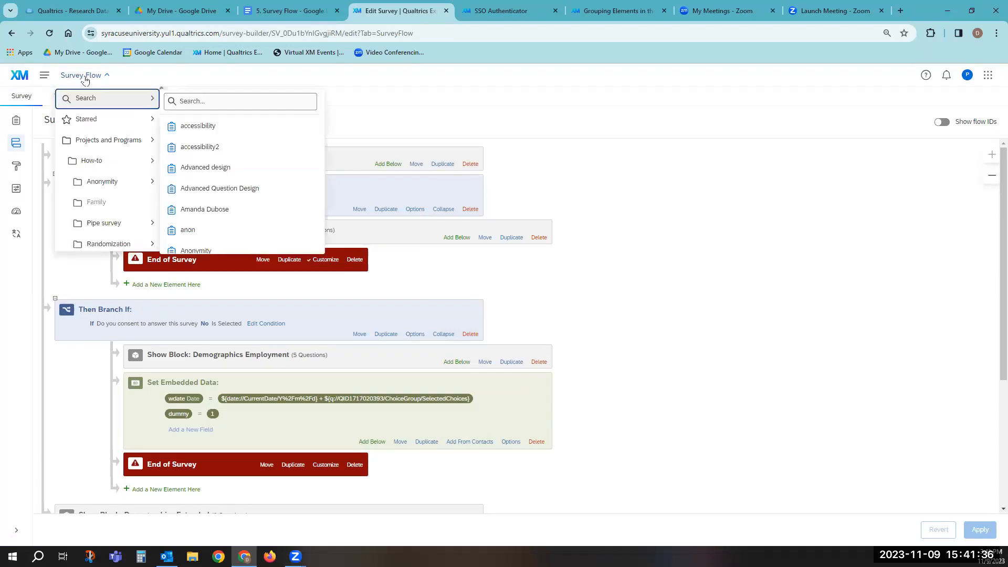
mouse_move(90, 178)
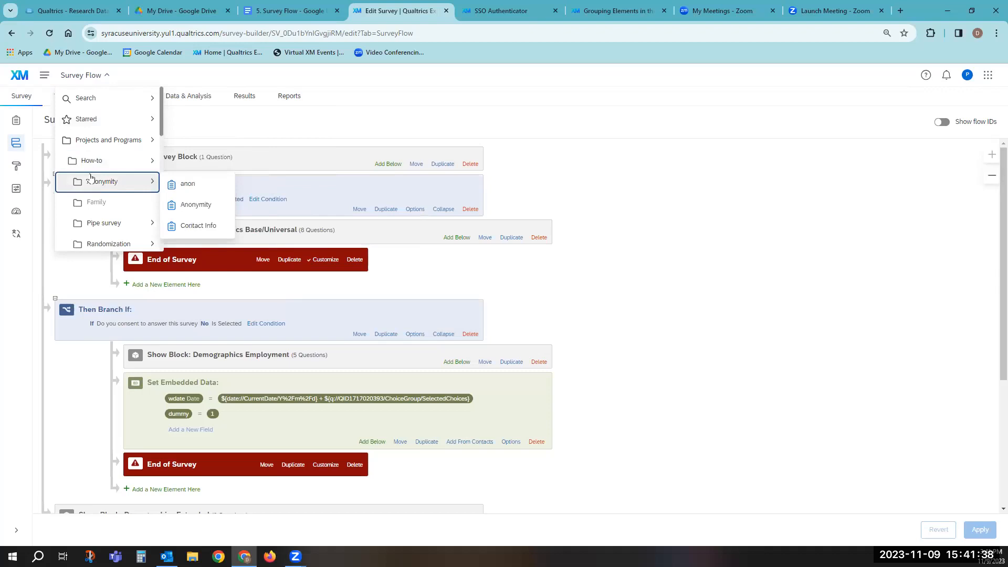
scroll(90, 177, down, 1)
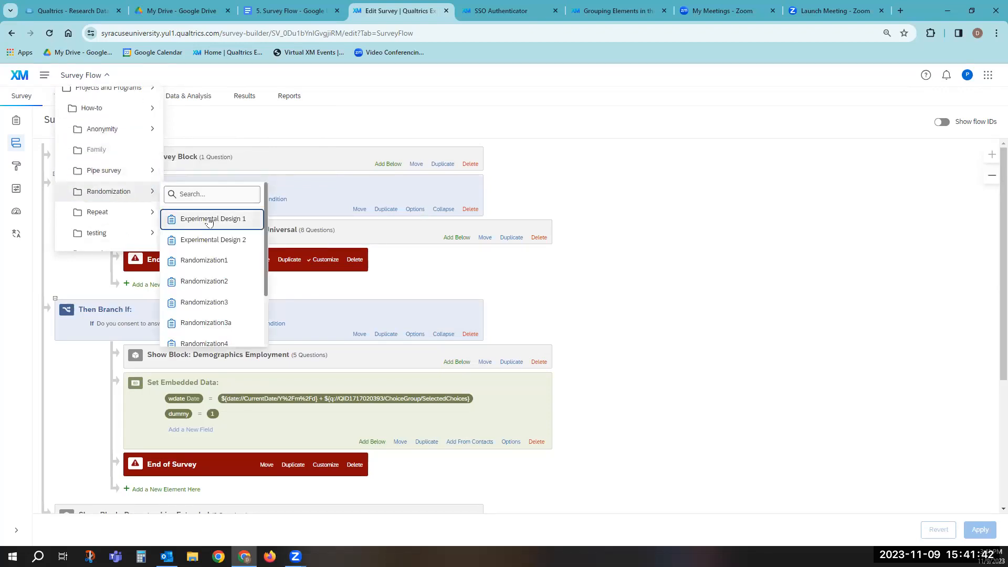
click(209, 219)
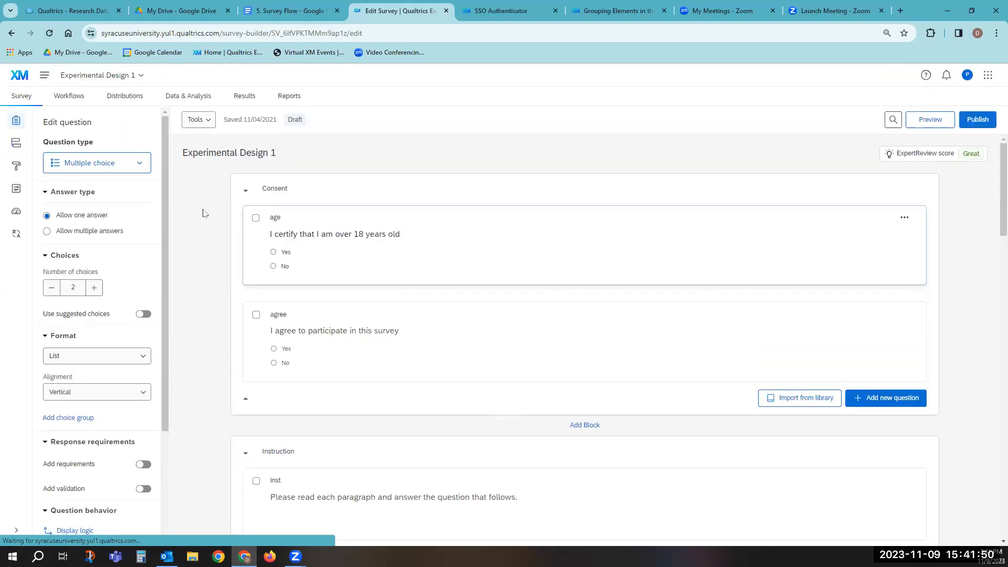
Examine the survey's question blocks from Consent and Instruction through Block11, Block12, Block21, Block22 and Dependent
scroll(204, 213, down, 3)
scroll(205, 213, down, 4)
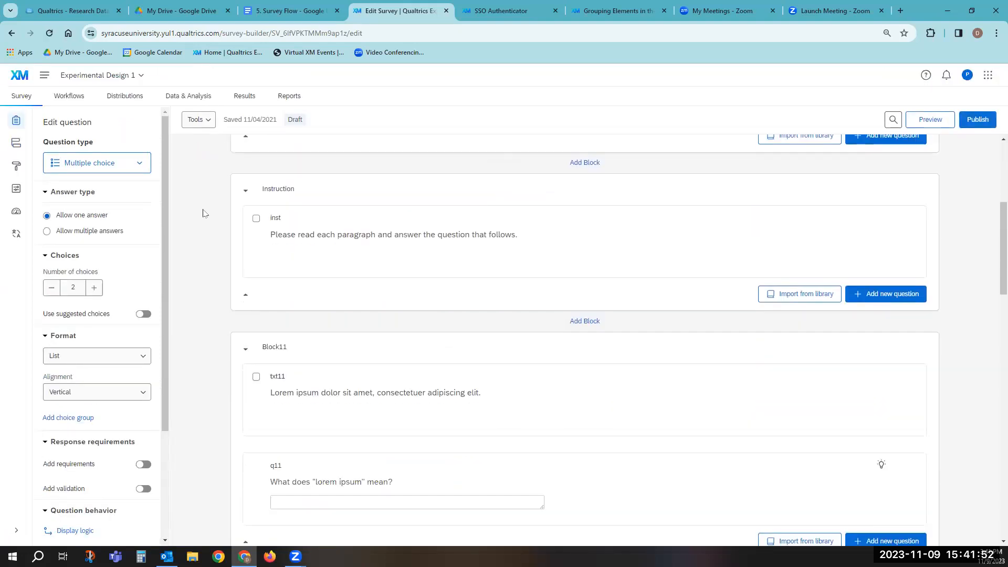
scroll(203, 212, down, 1)
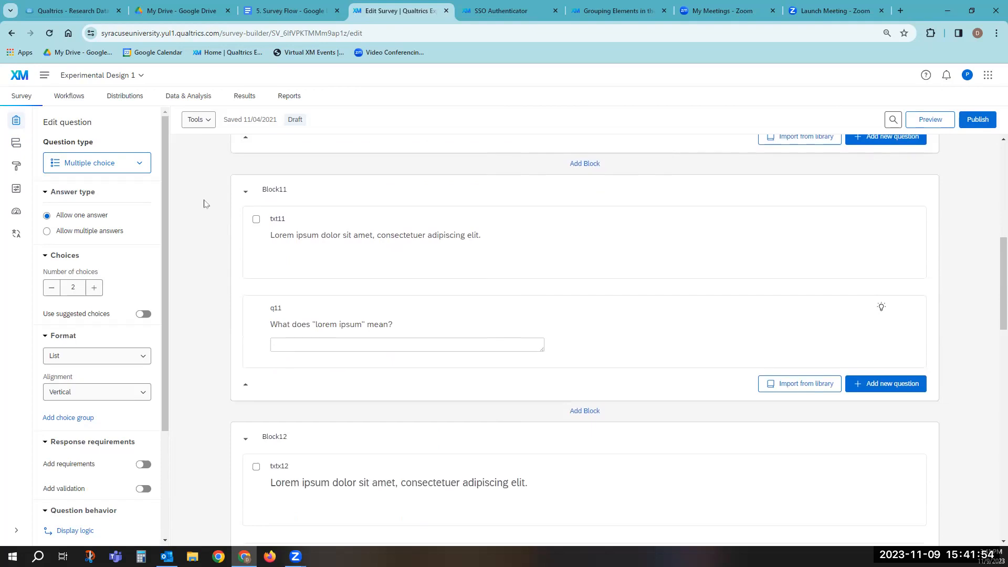
scroll(205, 231, down, 2)
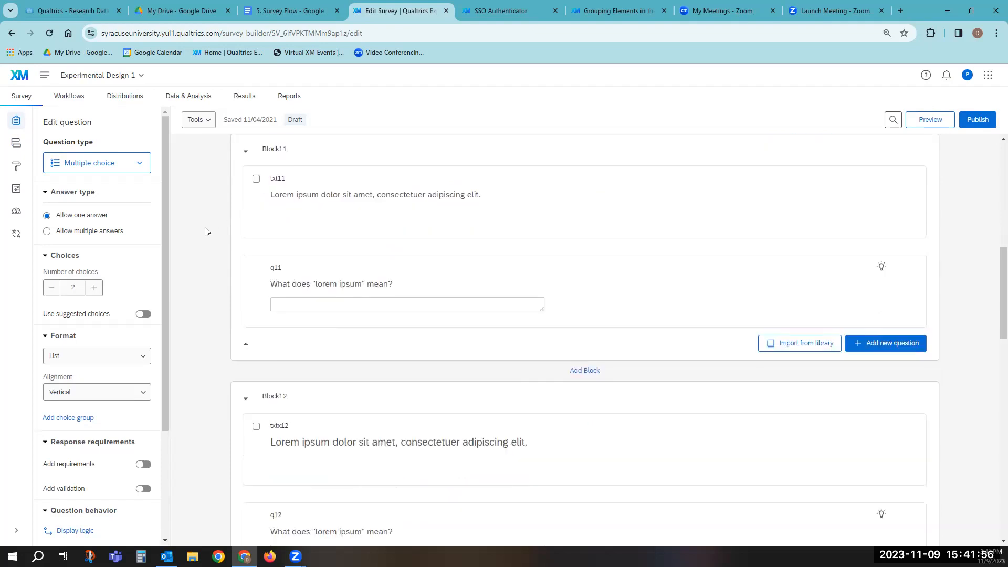
scroll(205, 230, down, 3)
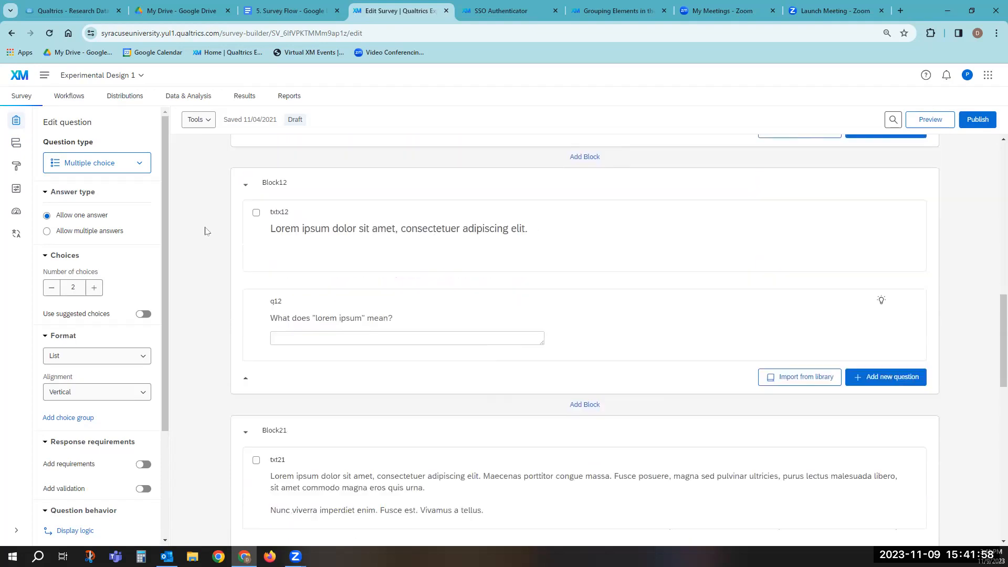
scroll(205, 227, up, 3)
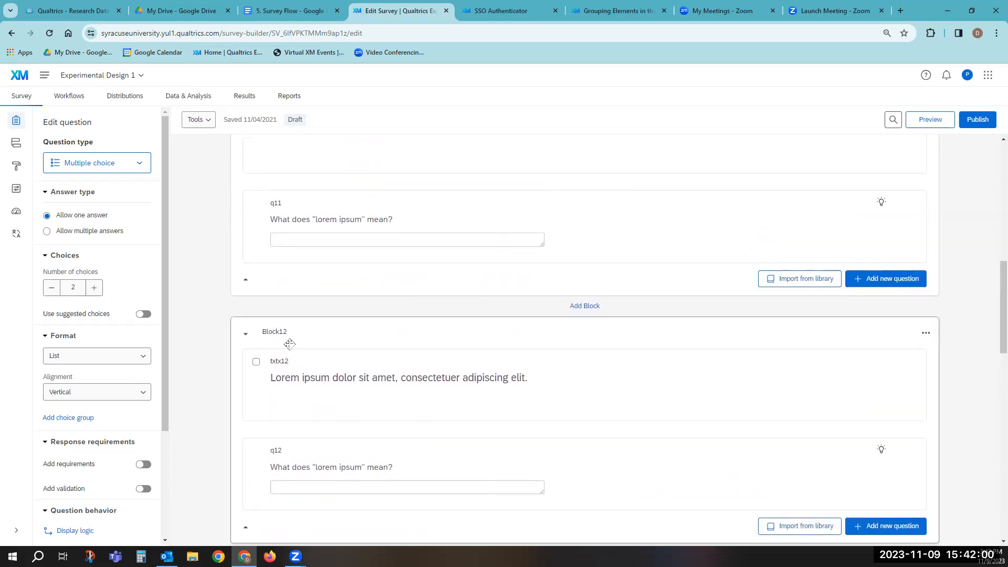
scroll(195, 252, down, 2)
scroll(191, 257, down, 2)
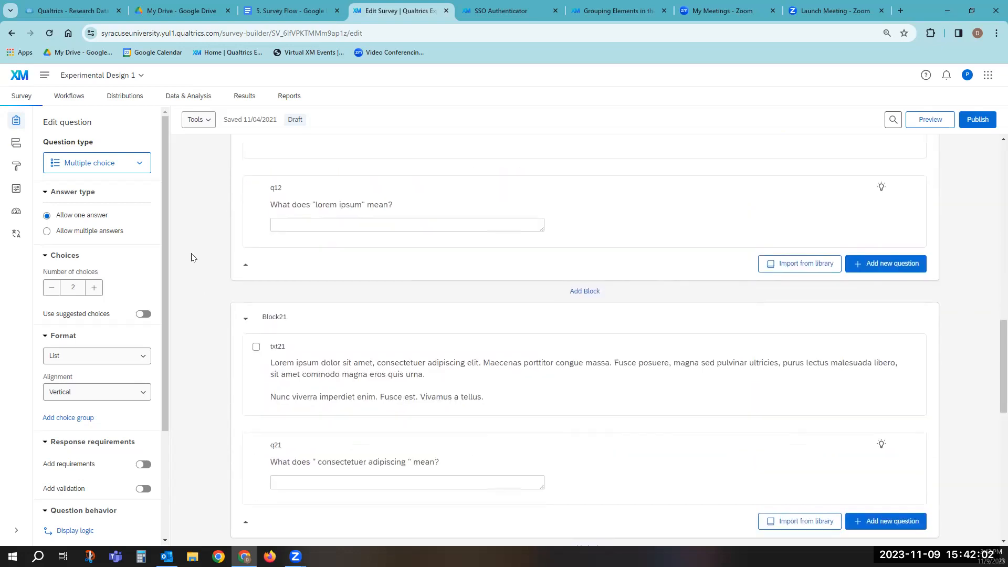
scroll(192, 256, down, 4)
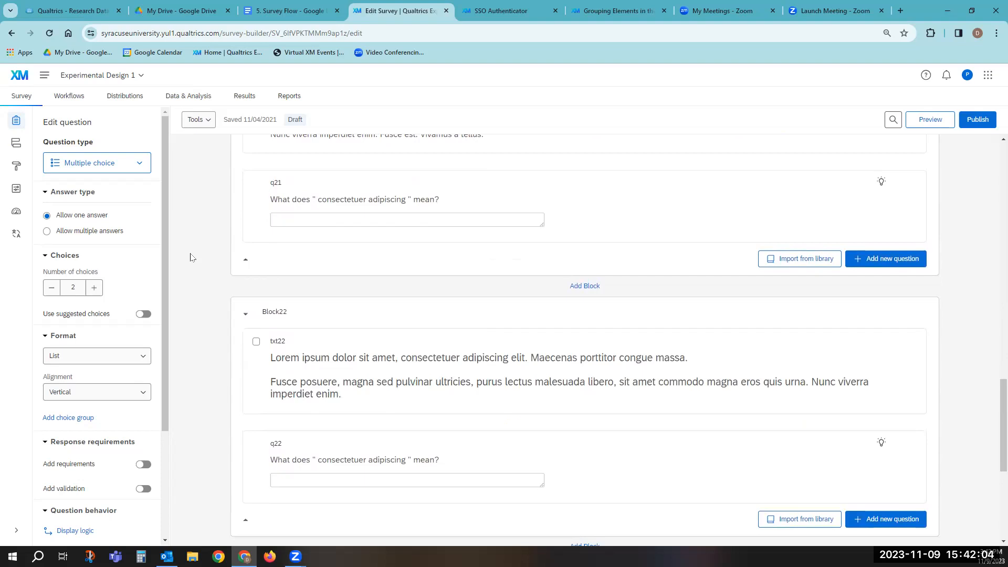
scroll(190, 257, down, 3)
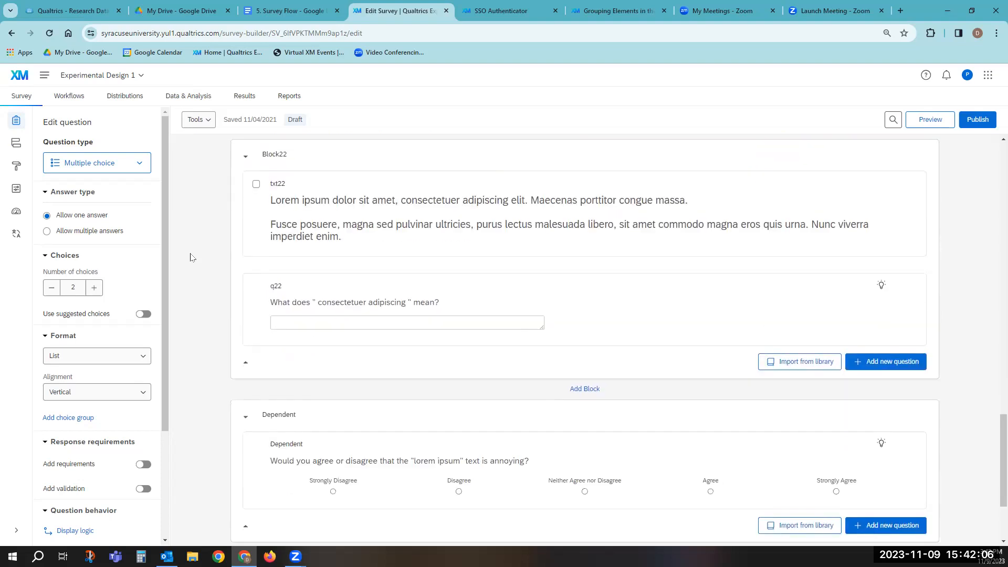
scroll(191, 257, up, 1)
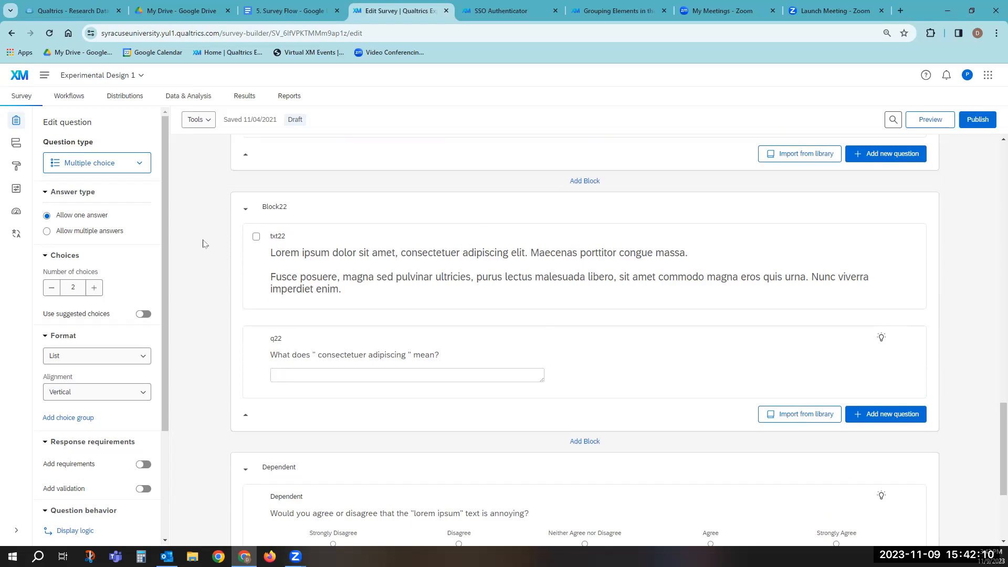
scroll(199, 247, down, 1)
scroll(199, 247, down, 3)
scroll(198, 242, up, 4)
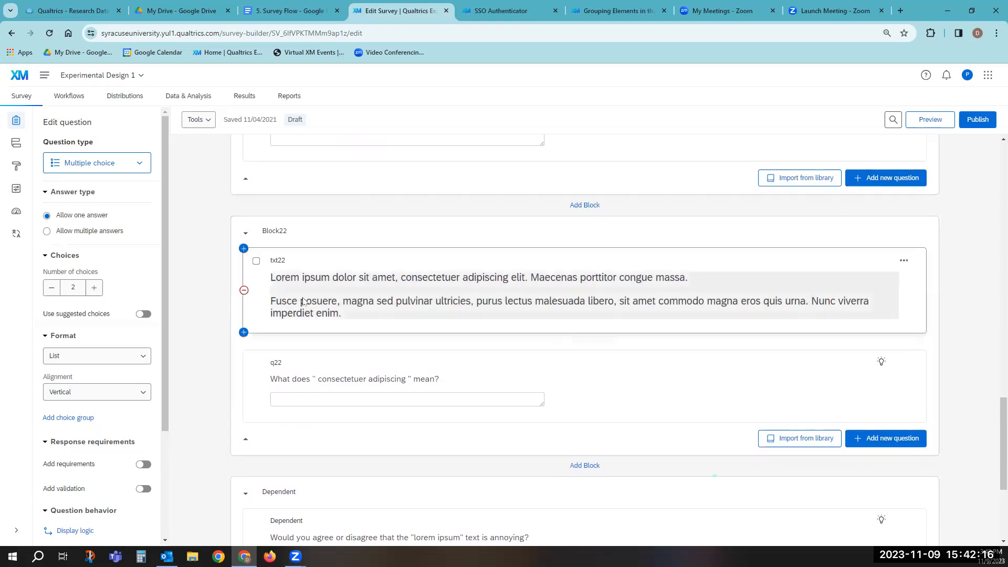
scroll(192, 245, down, 2)
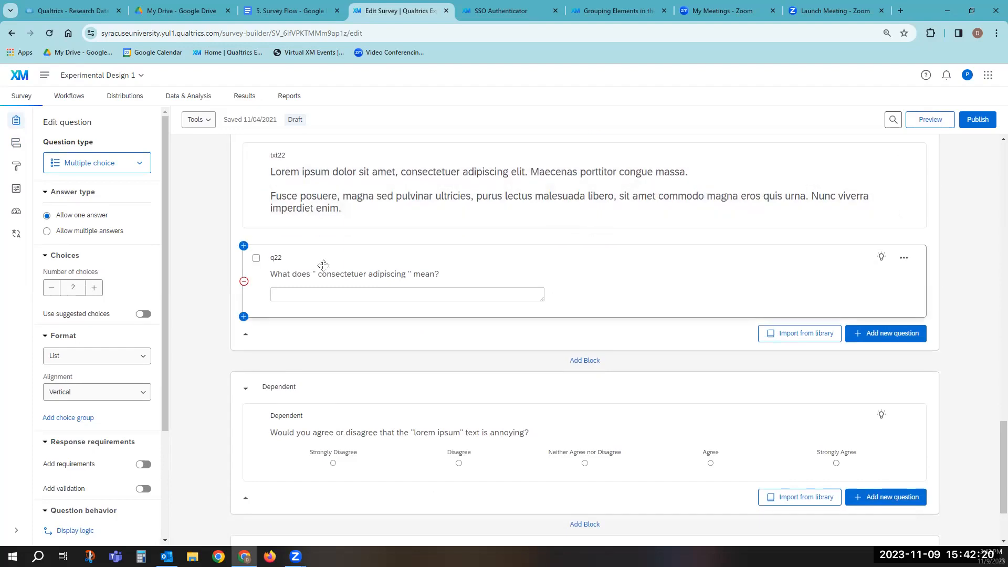
scroll(203, 195, down, 1)
scroll(204, 196, down, 1)
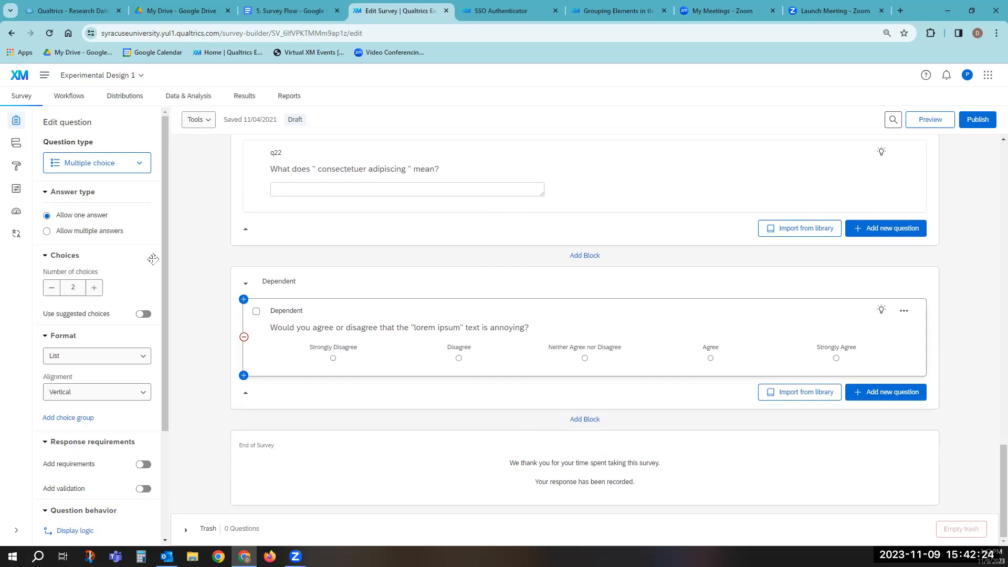
Open the survey flow of Experimental Design 1 and examine the Randomizer's groups with their embedded data and blocks
click(19, 150)
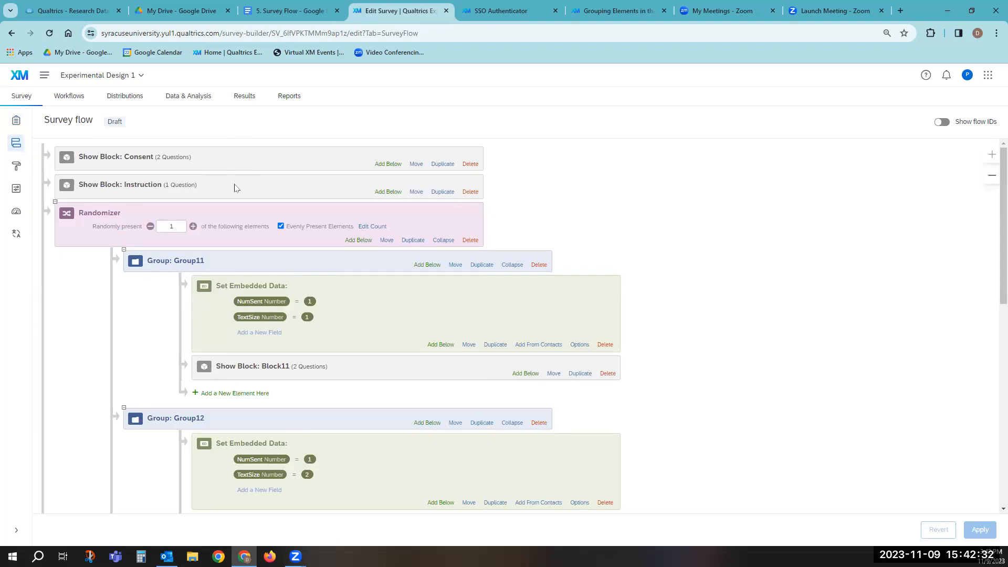
scroll(749, 208, down, 1)
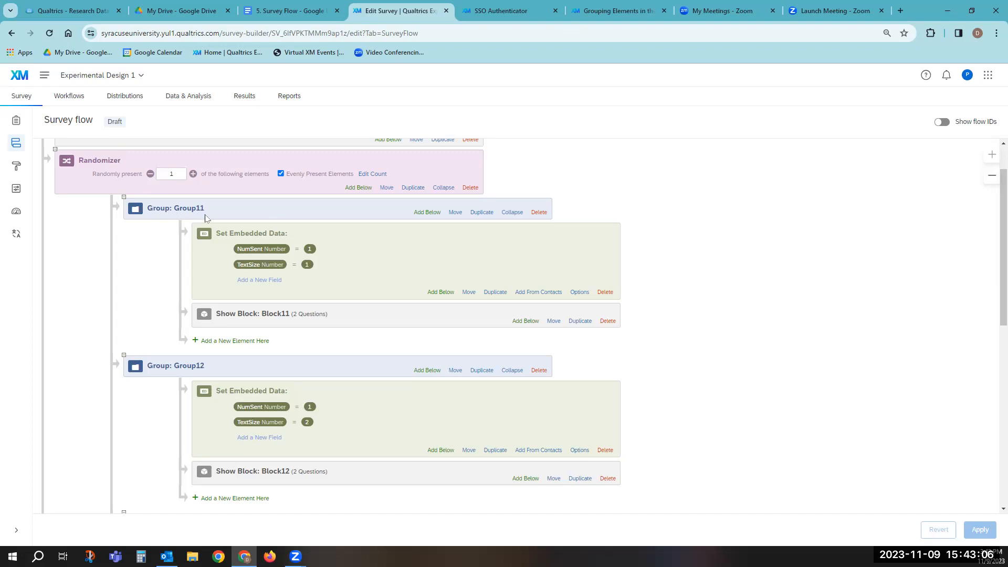
scroll(361, 239, down, 2)
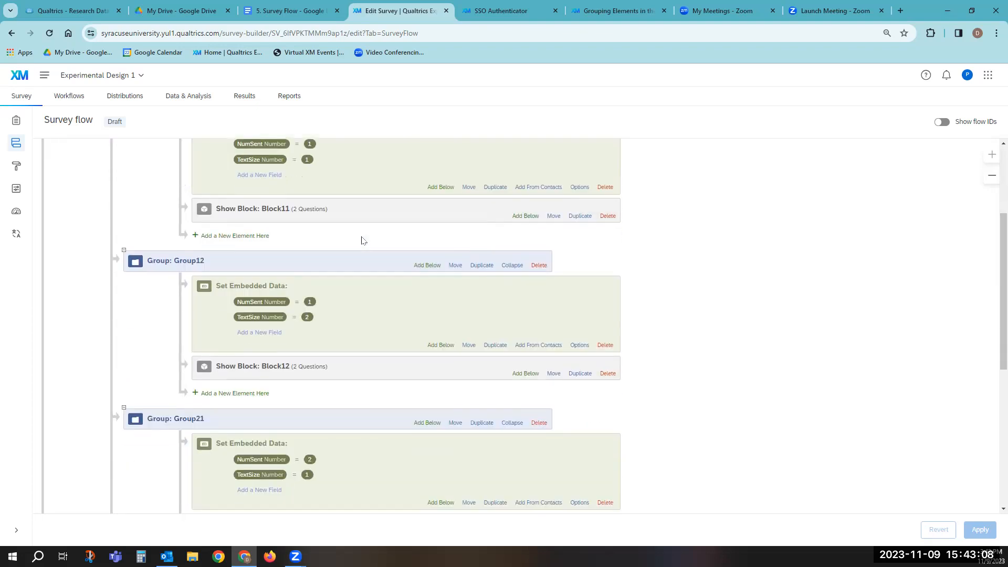
scroll(361, 240, down, 1)
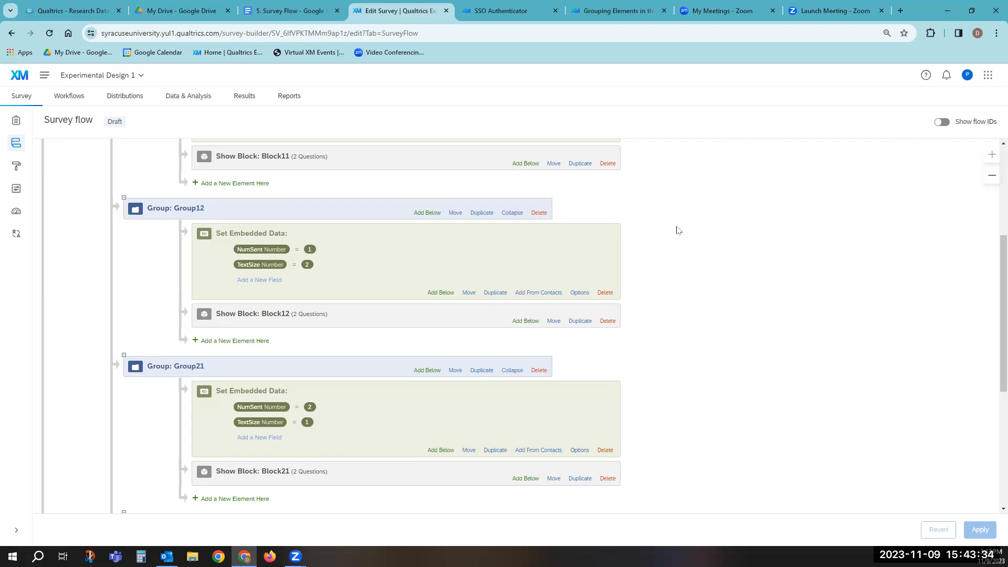
Show the flow IDs and review the Randomizer groups from Group11 to Group22 and the Dependent block
click(943, 122)
scroll(730, 273, down, 3)
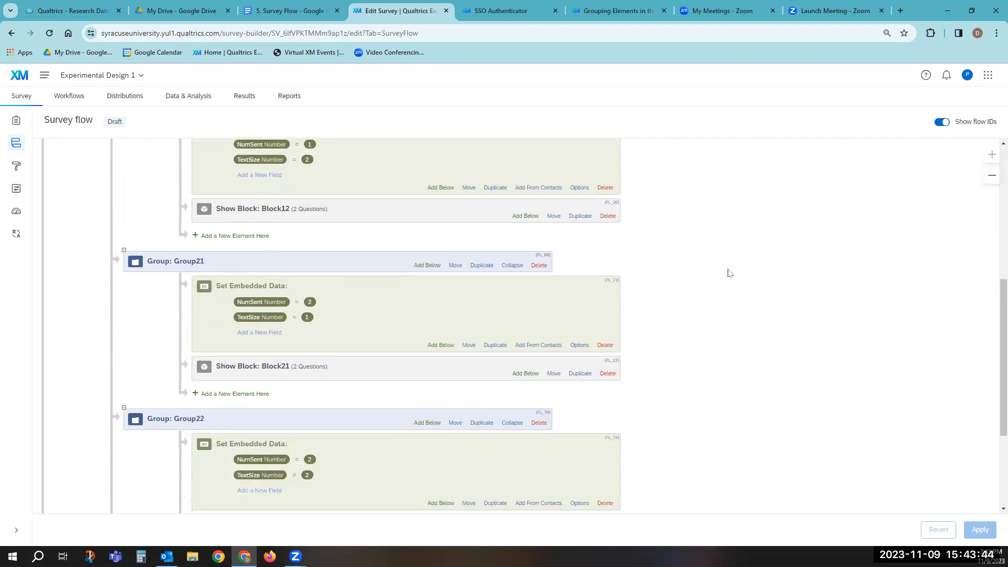
scroll(728, 272, down, 3)
scroll(750, 274, up, 5)
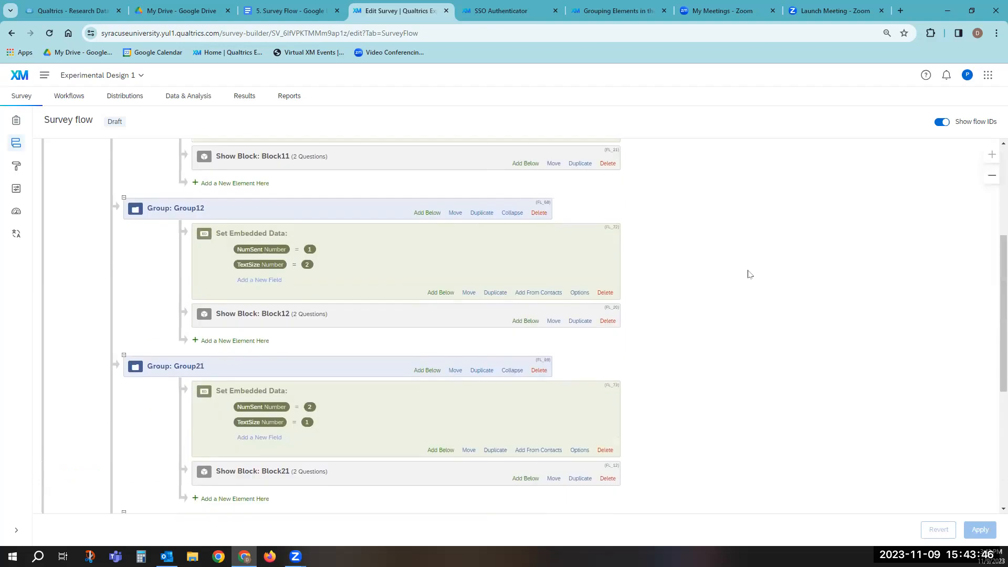
scroll(749, 274, up, 4)
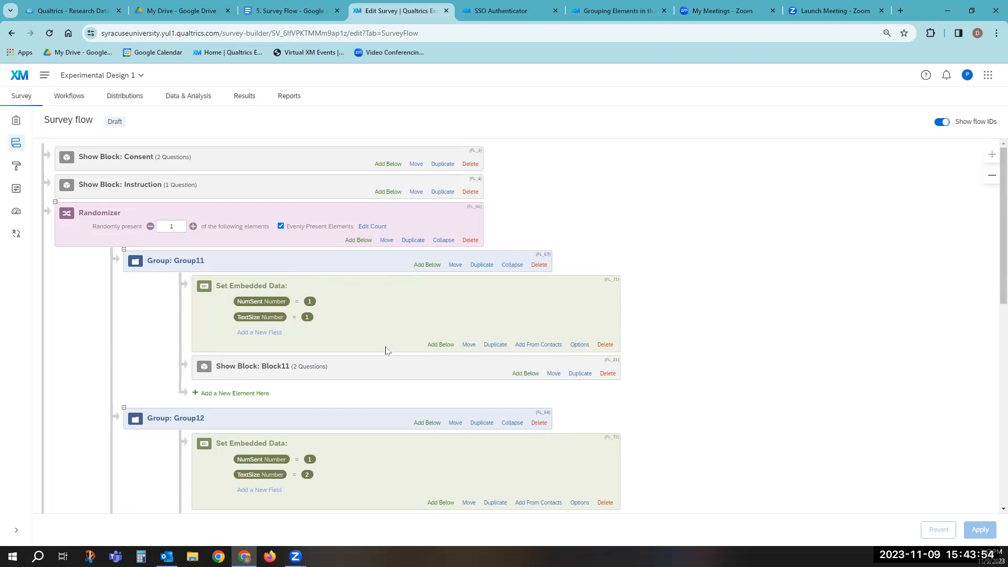
scroll(386, 350, down, 2)
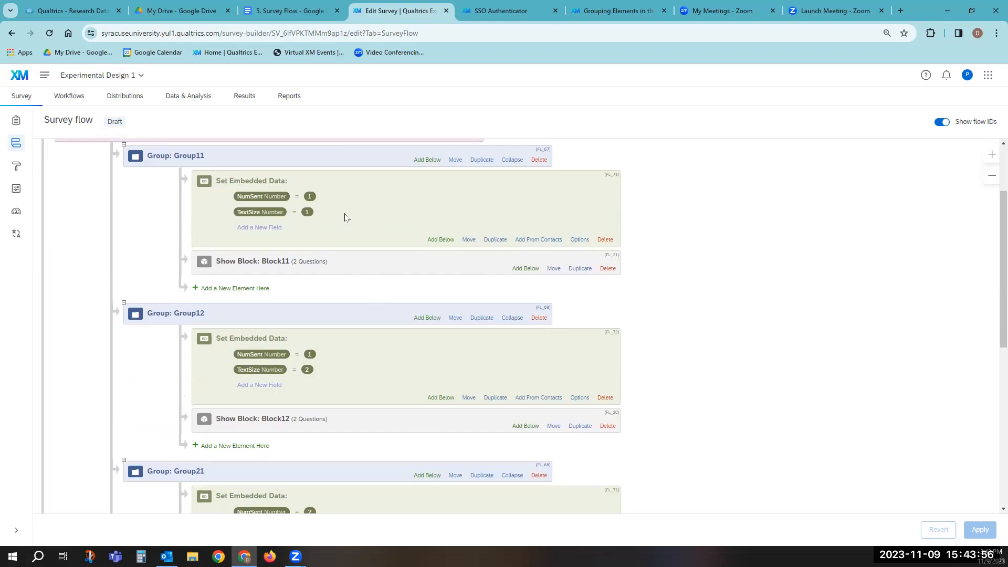
click(363, 268)
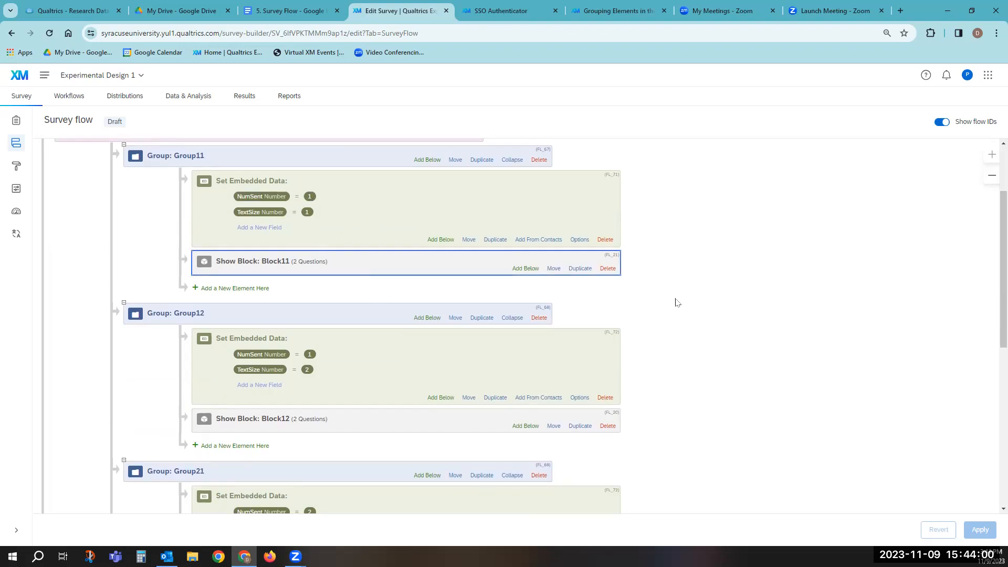
scroll(675, 299, down, 7)
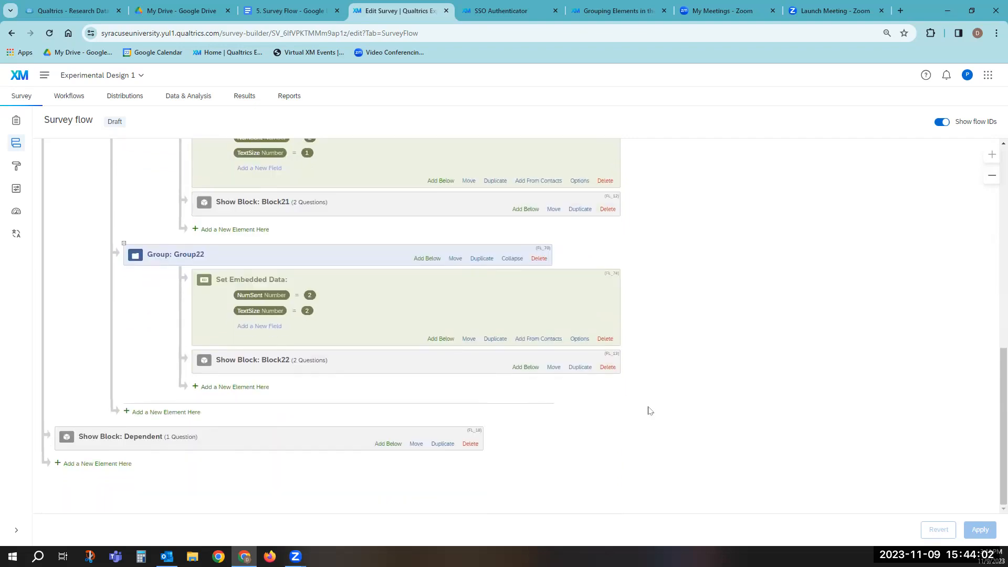
click(222, 443)
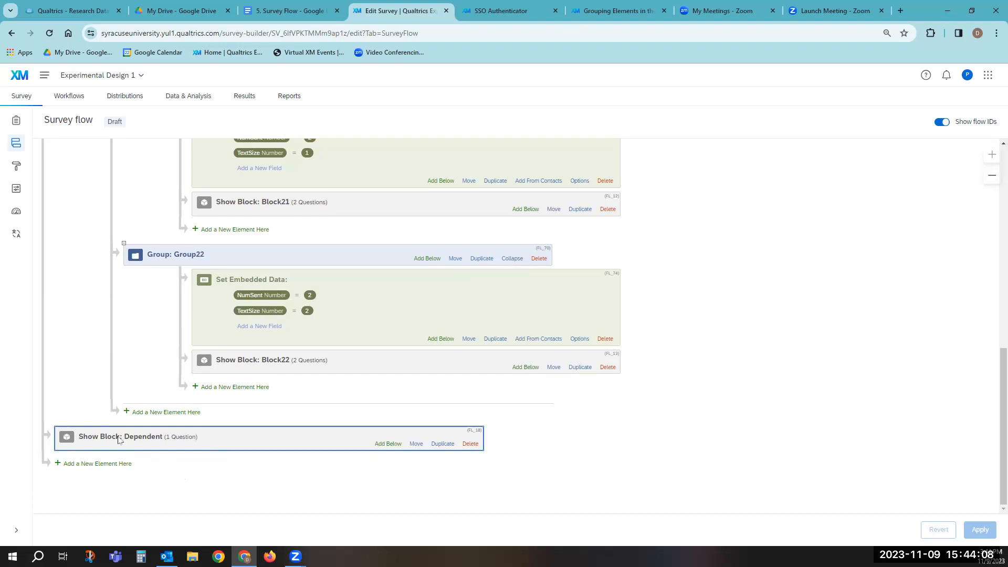
Open the Experimental Design 2 survey from the Randomization folder and display its survey flow
click(132, 78)
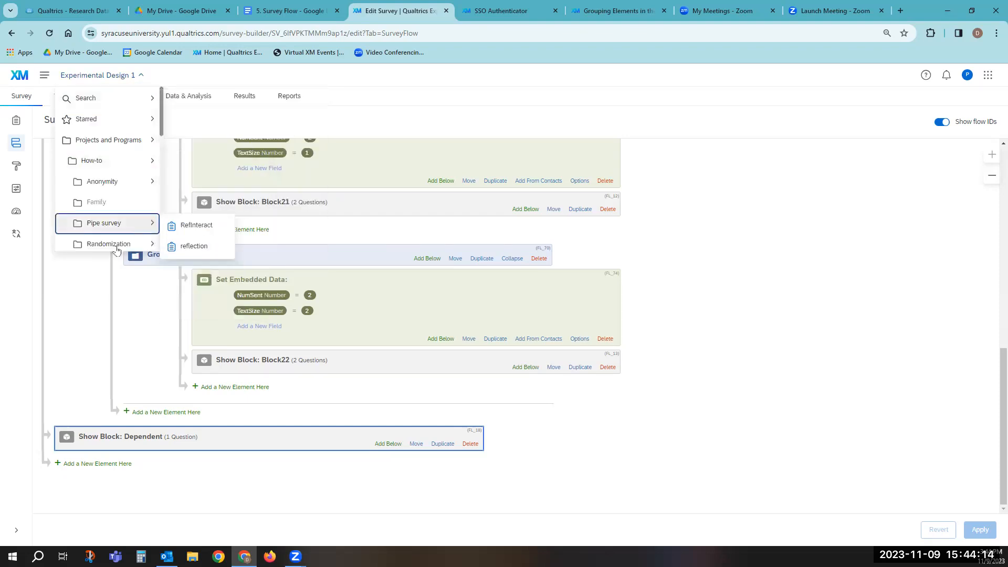
mouse_move(118, 250)
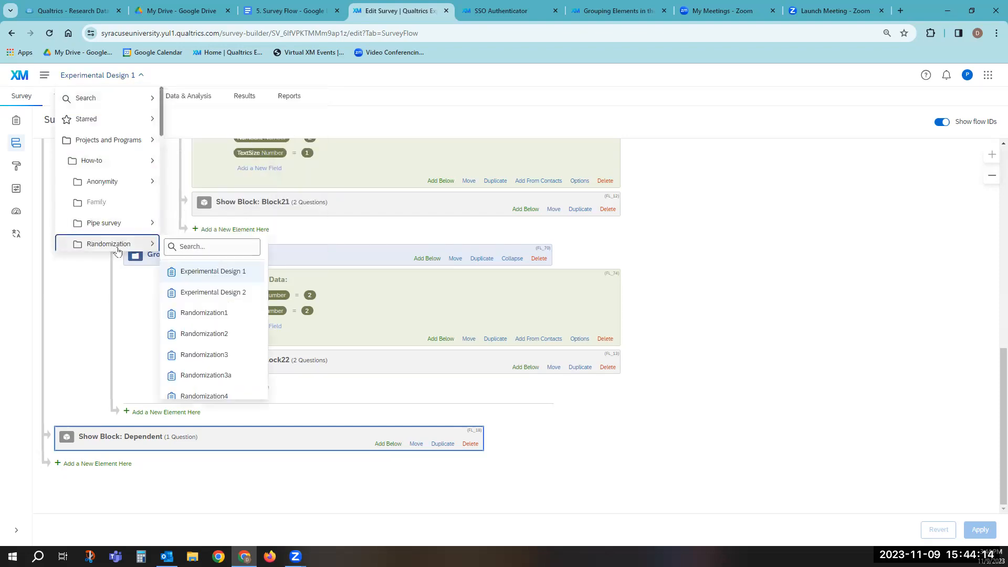
click(201, 296)
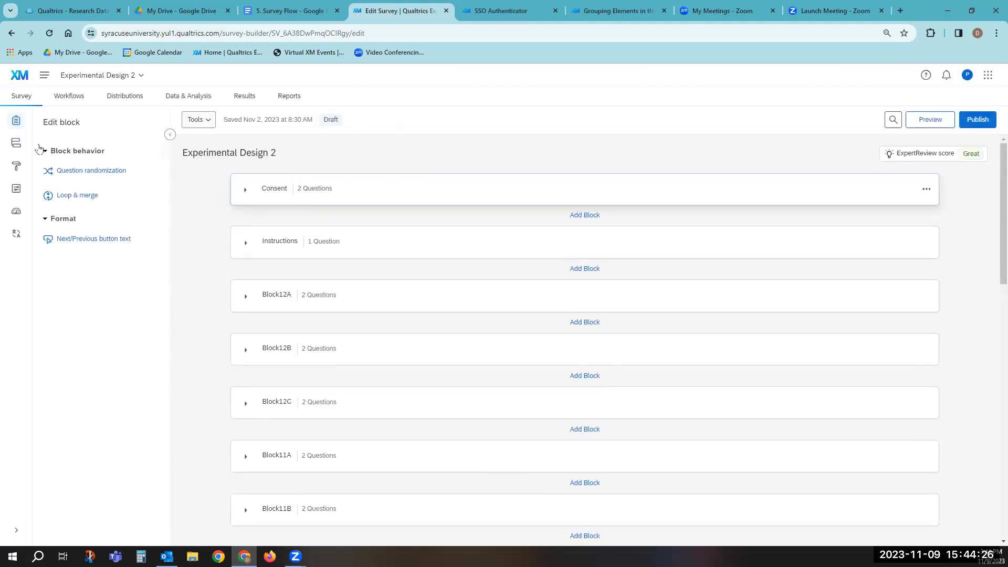
click(15, 147)
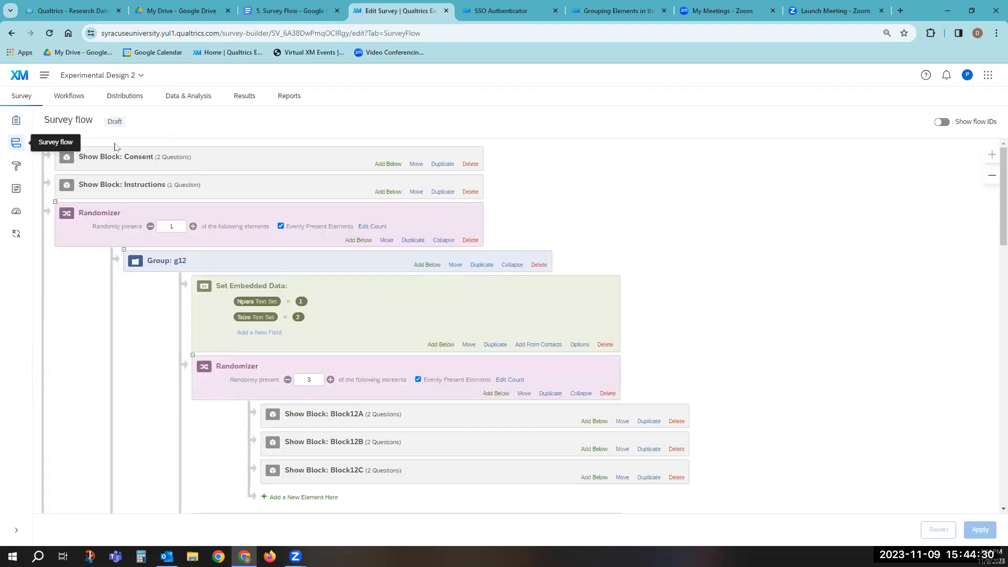
Examine the nested Randomizers in groups g12, g11, g21 and g22 down to the Dependent block, and show the flow IDs
scroll(801, 200, down, 1)
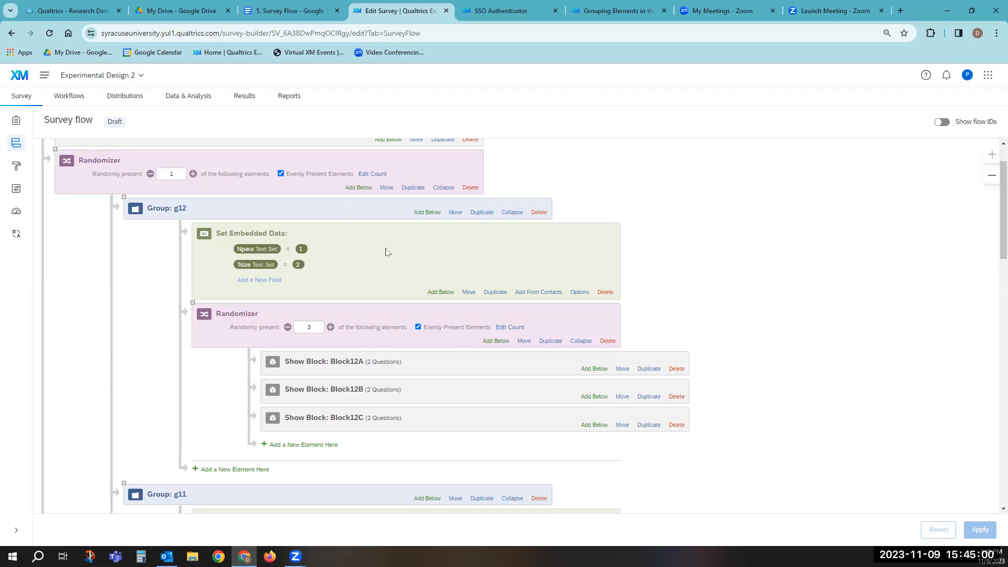
scroll(386, 252, down, 5)
scroll(386, 254, down, 1)
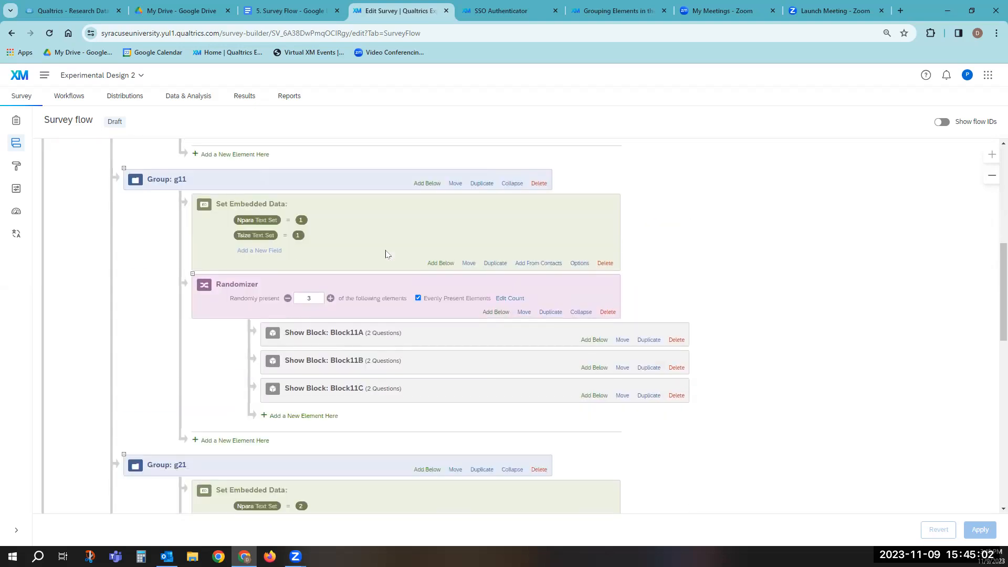
scroll(387, 254, down, 6)
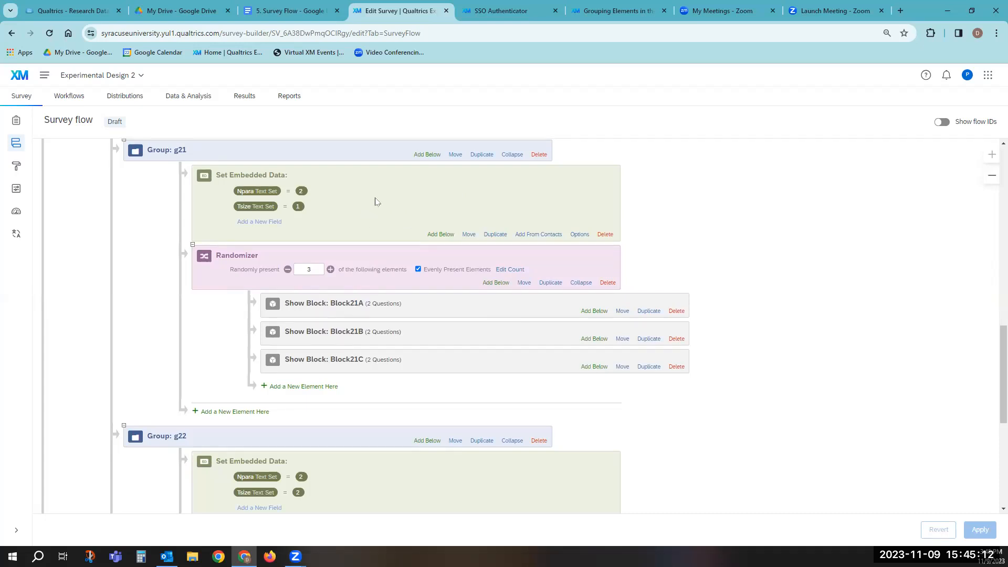
scroll(376, 202, down, 5)
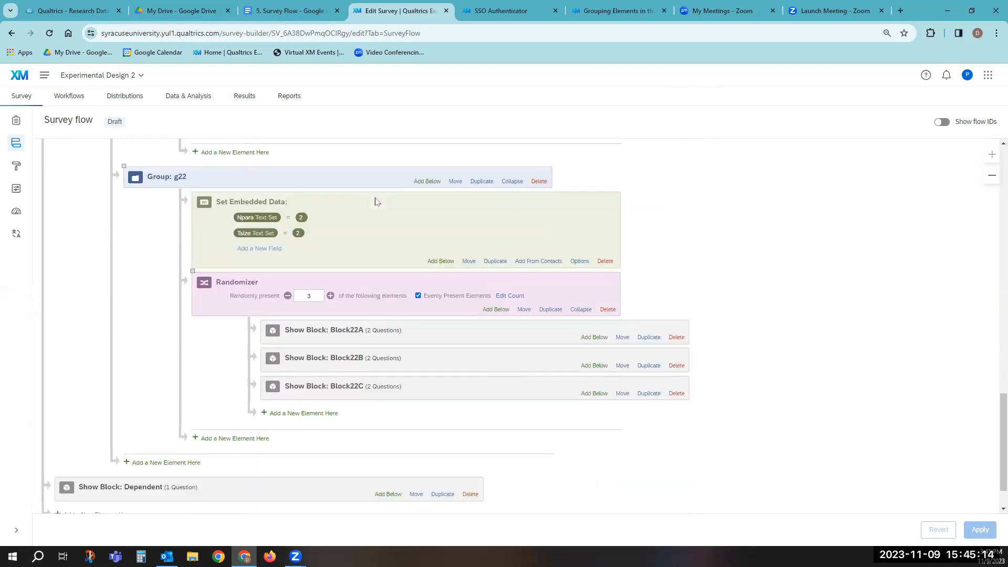
scroll(378, 201, down, 1)
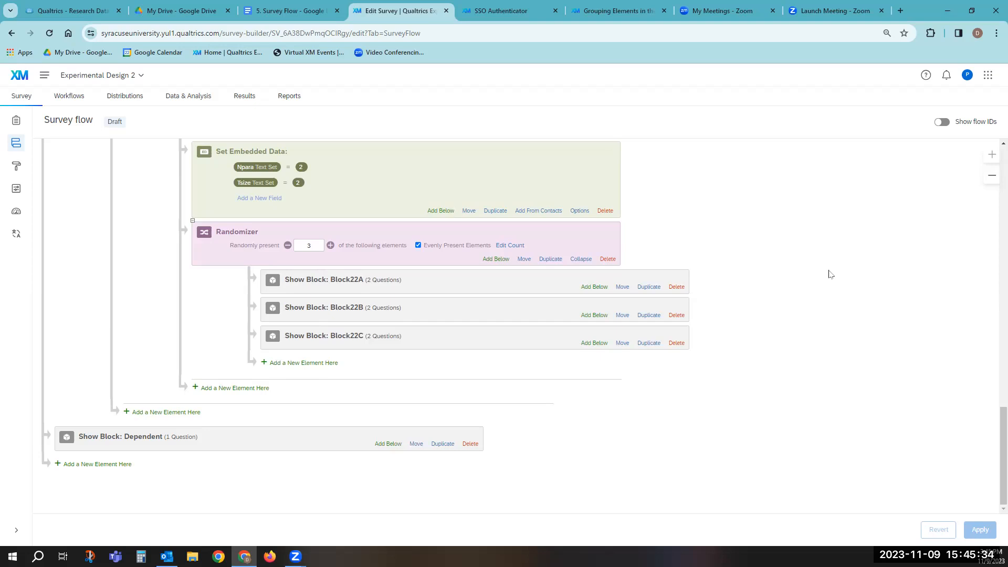
click(942, 122)
scroll(787, 231, up, 3)
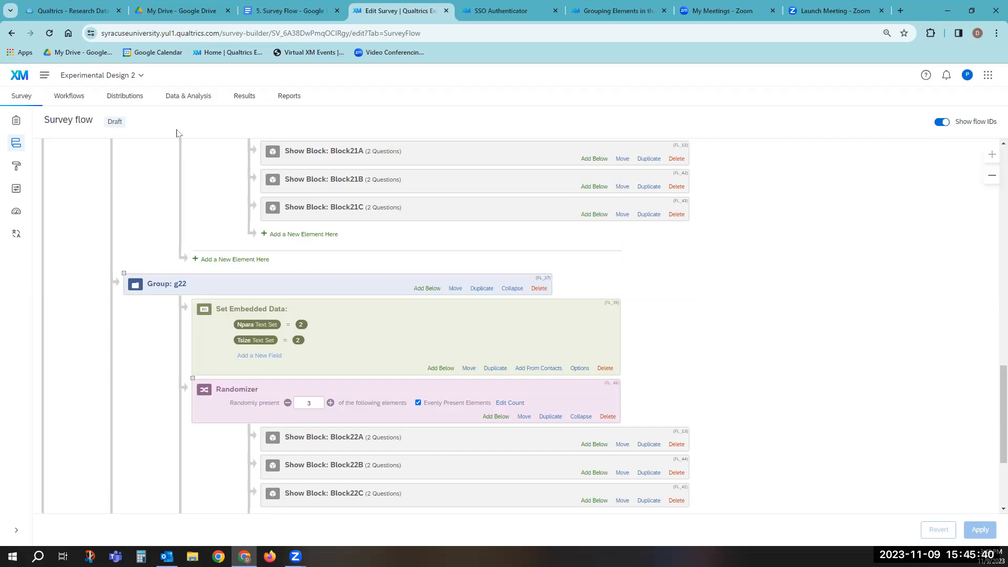
Generate 100 test responses for Experimental Design 2 from the survey builder, checking the additional options beforehand
click(16, 121)
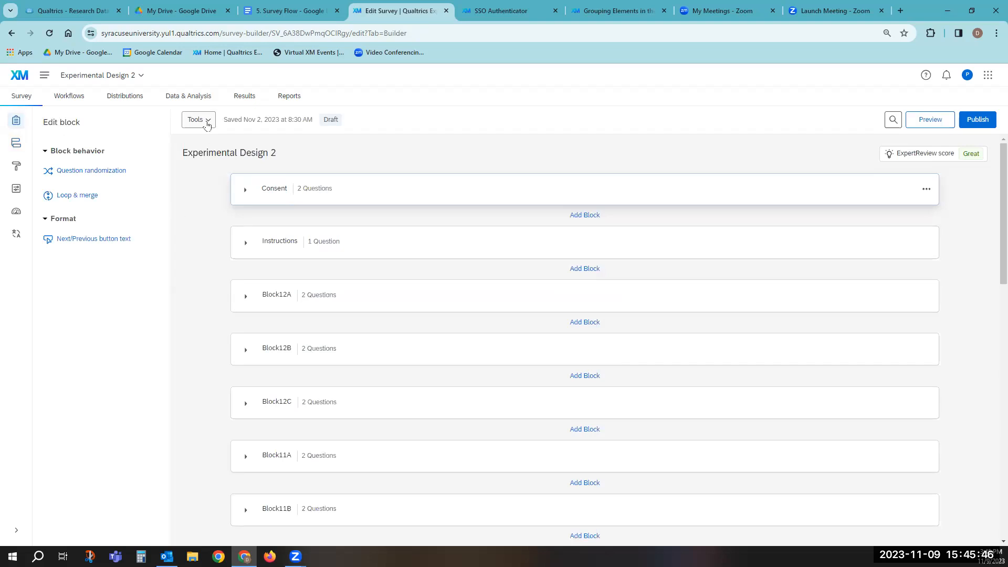
click(205, 120)
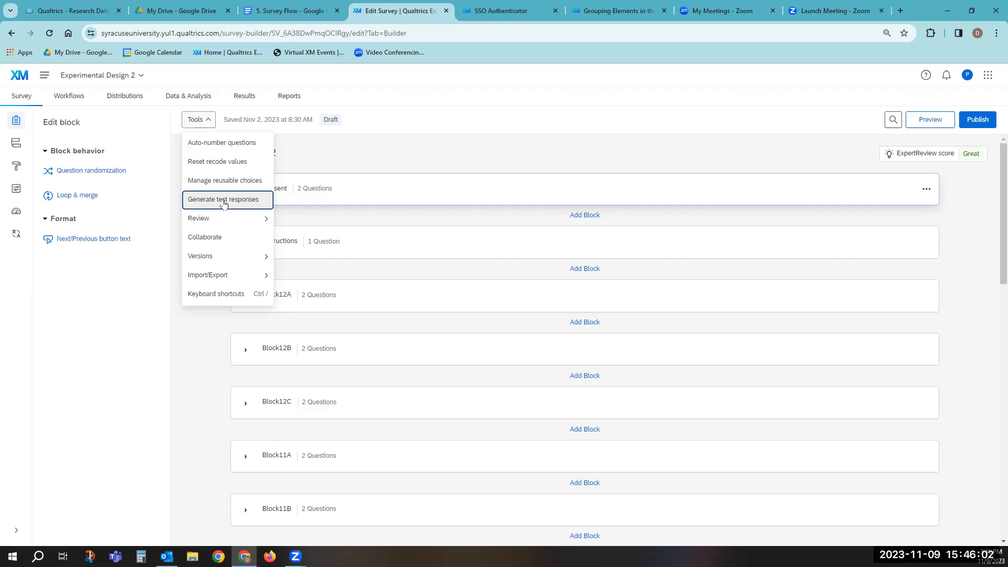
click(223, 203)
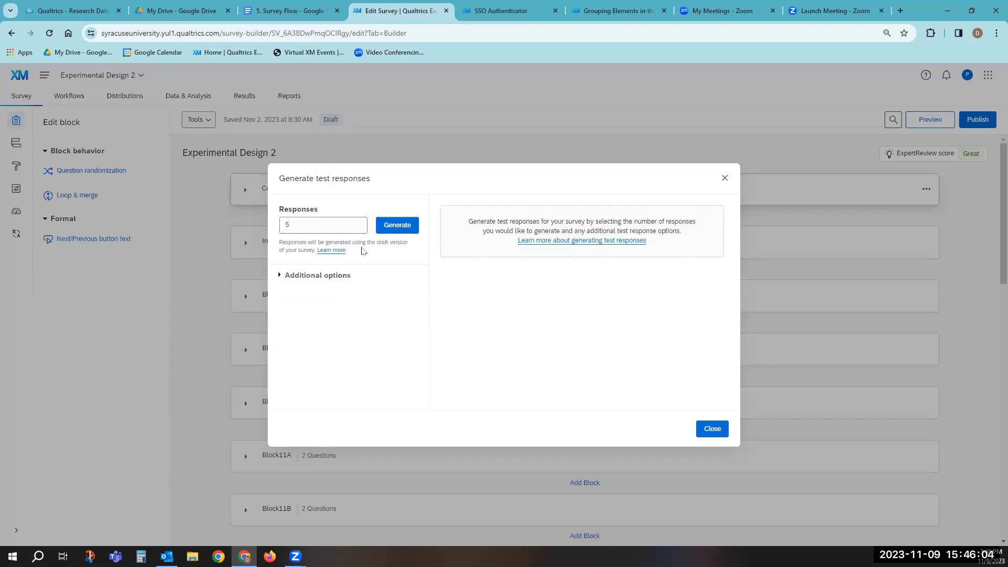
click(300, 222)
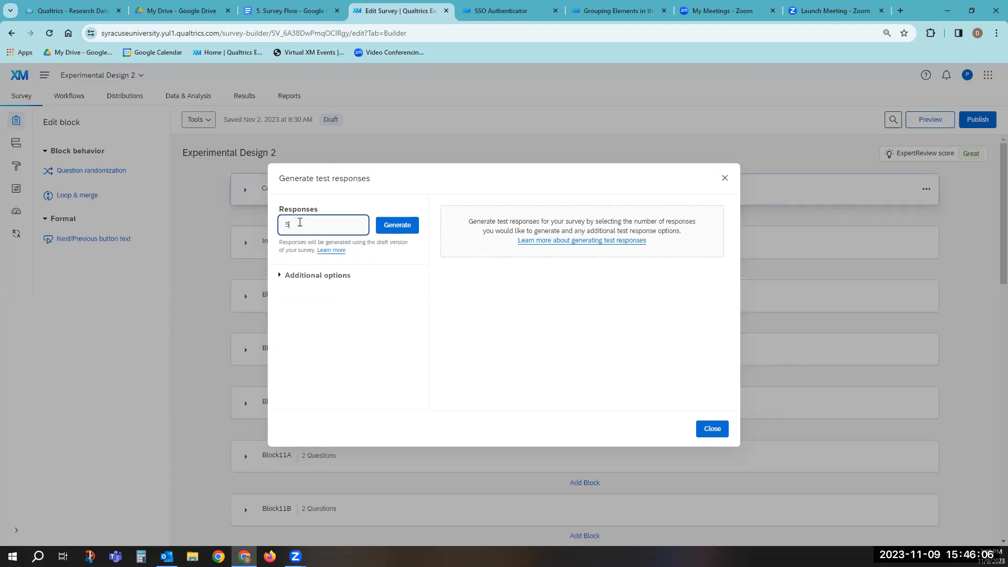
drag(299, 225, 259, 228)
text(100)
click(303, 276)
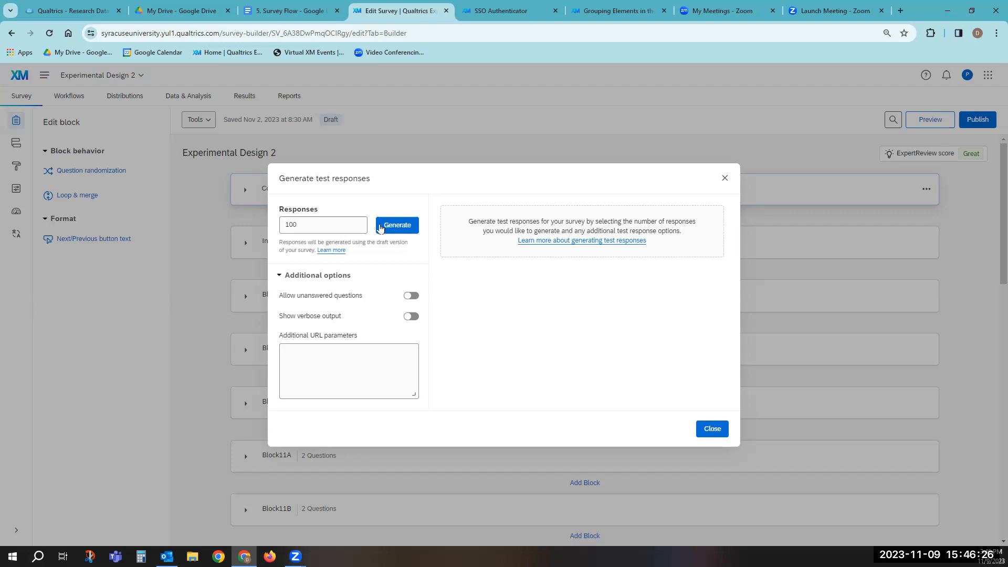
click(395, 223)
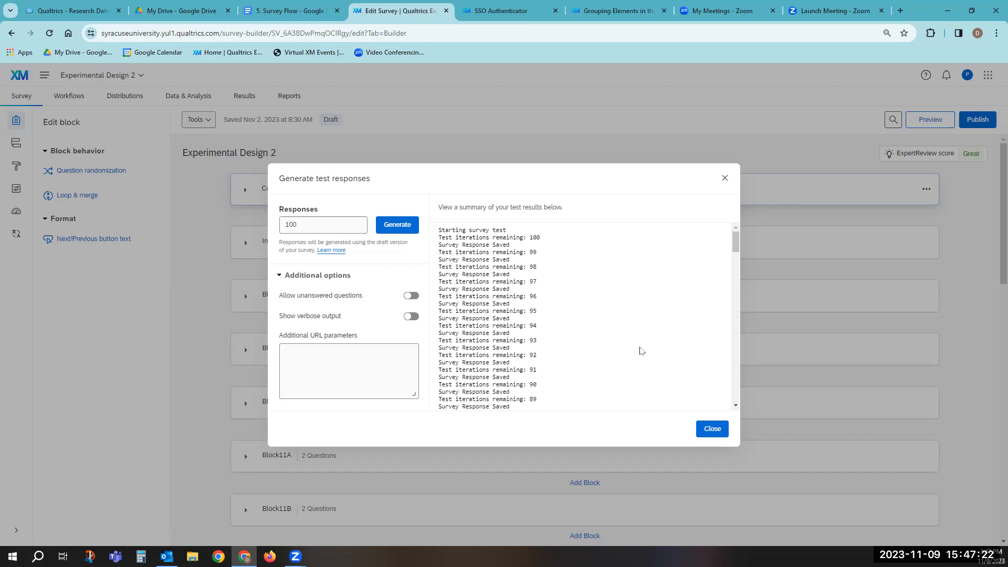
Review the test response log through to its summary and close the generator dialog
scroll(537, 297, down, 17)
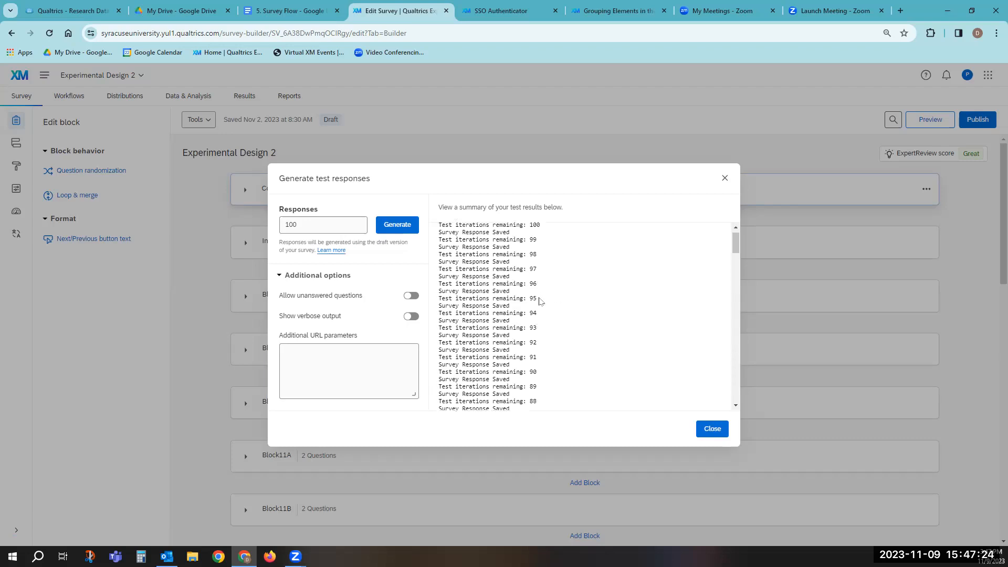
scroll(537, 310, down, 11)
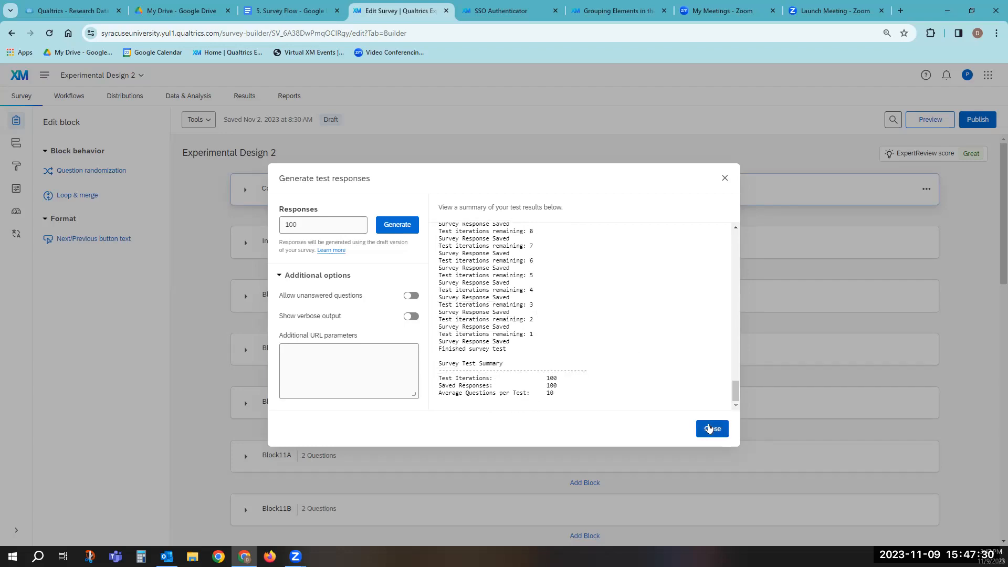
click(712, 429)
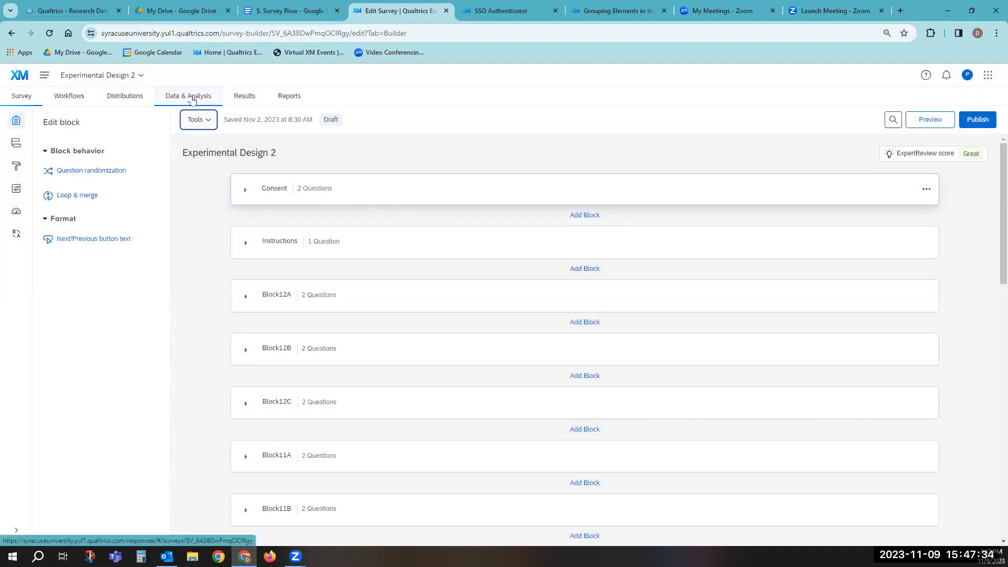
Export the Experimental Design 2 responses as CSV with all fields, choice text and viewing order data for randomized surveys
click(191, 99)
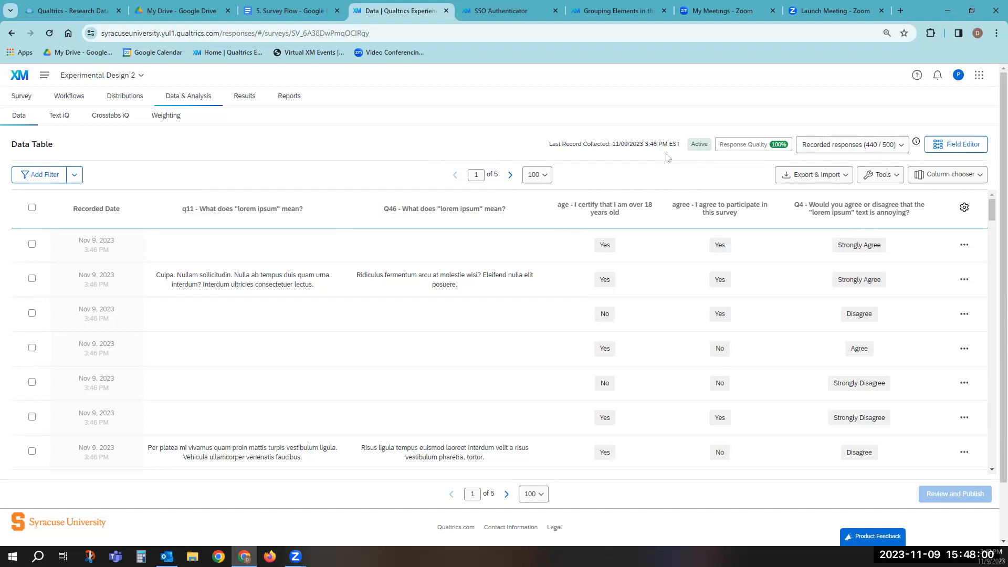
click(825, 178)
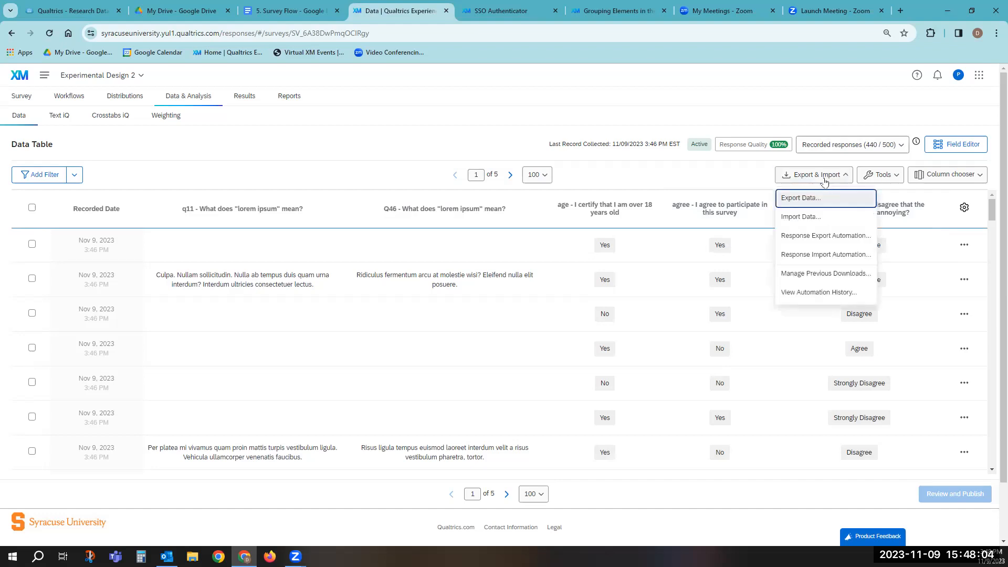
click(799, 200)
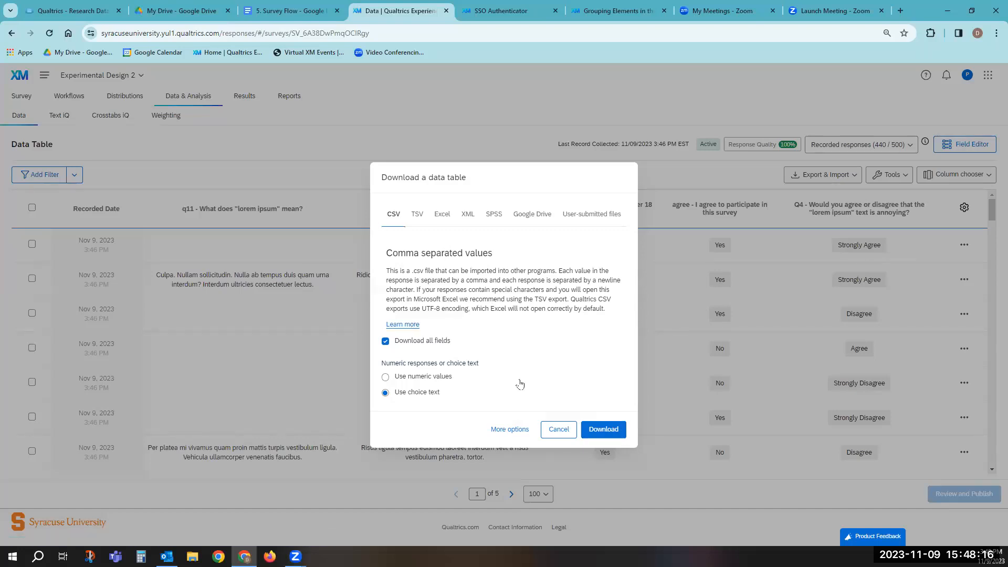
click(512, 430)
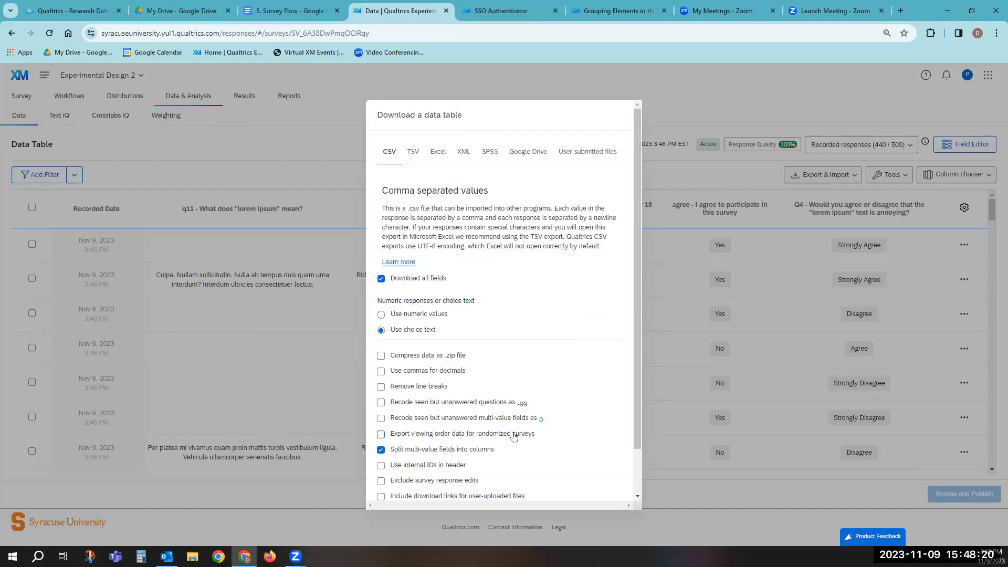
scroll(575, 329, down, 1)
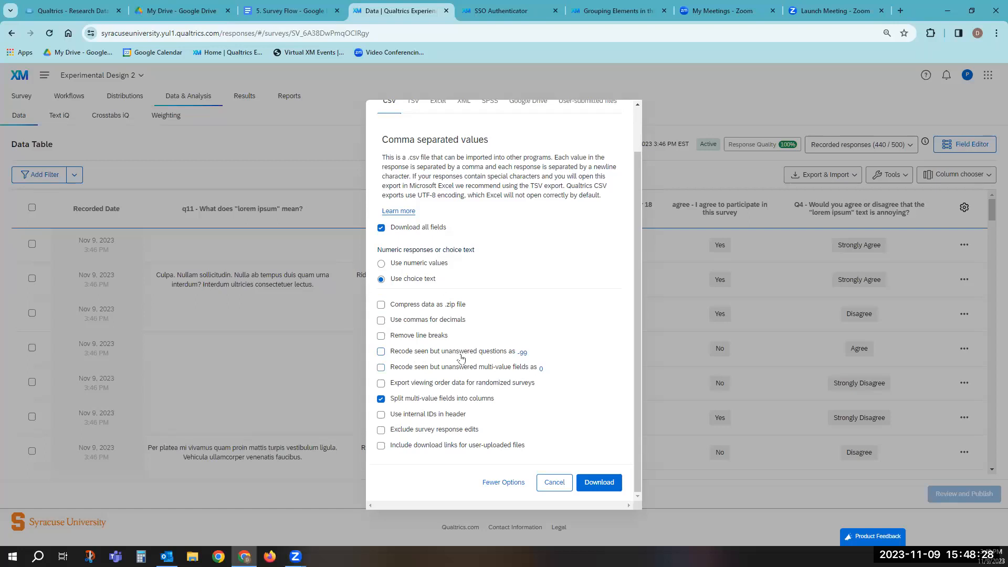
click(381, 385)
click(594, 482)
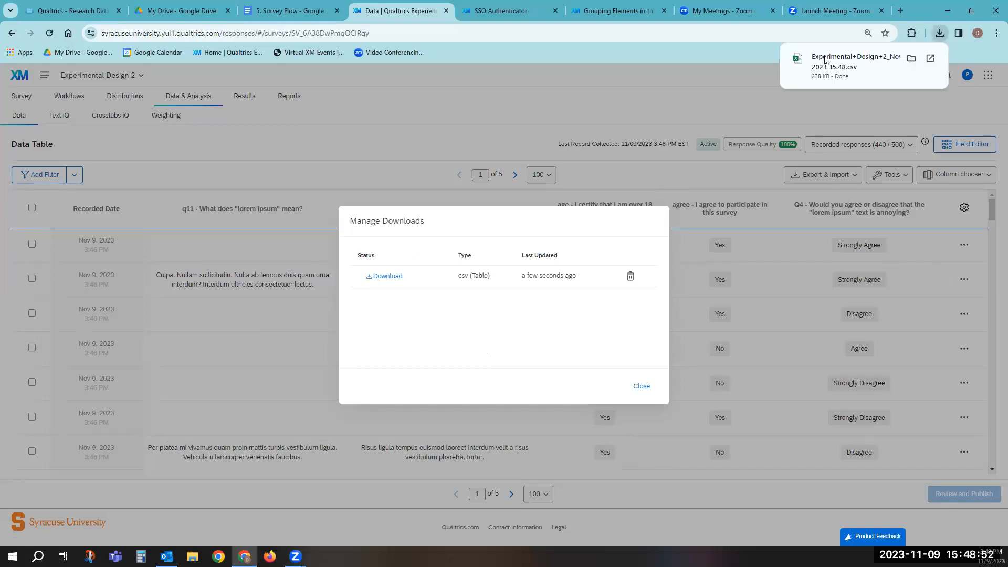
Open the downloaded CSV in Excel, widen the FL_5_DO_FL_35 and FL_5_DO_FL_34 columns, and inspect the FL_5 display-order headers
click(825, 60)
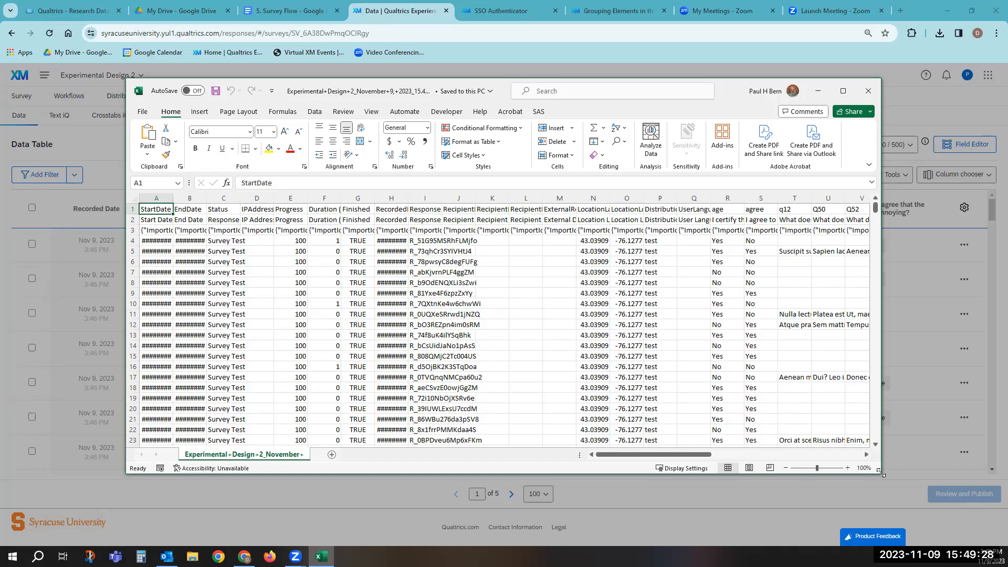
drag(881, 474, 924, 508)
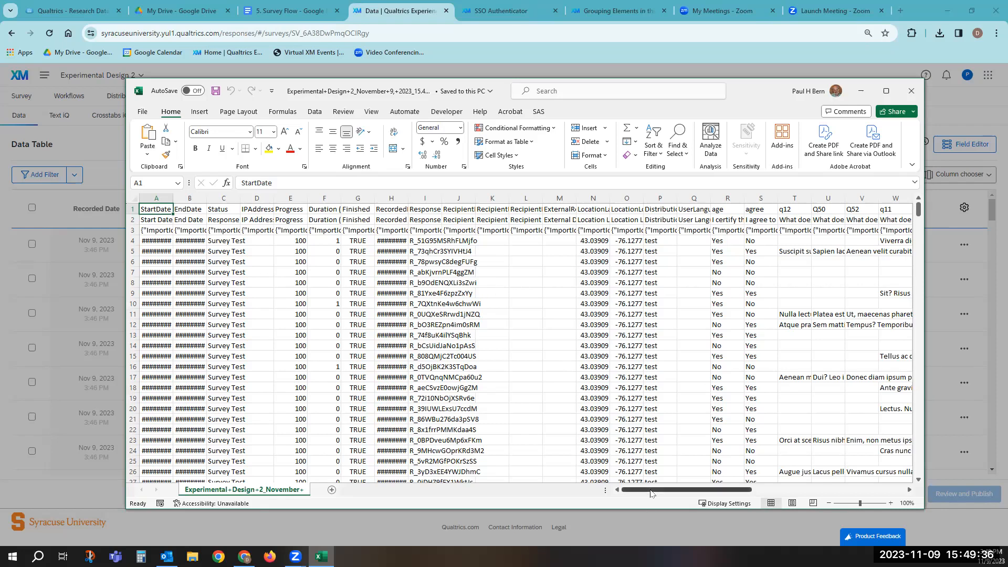
drag(658, 494, 812, 508)
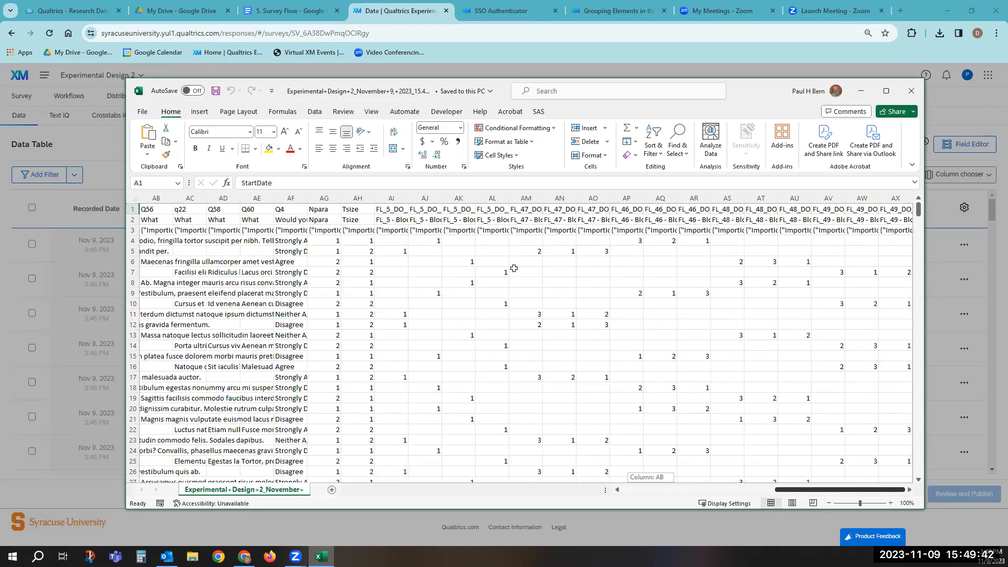
drag(408, 198, 504, 190)
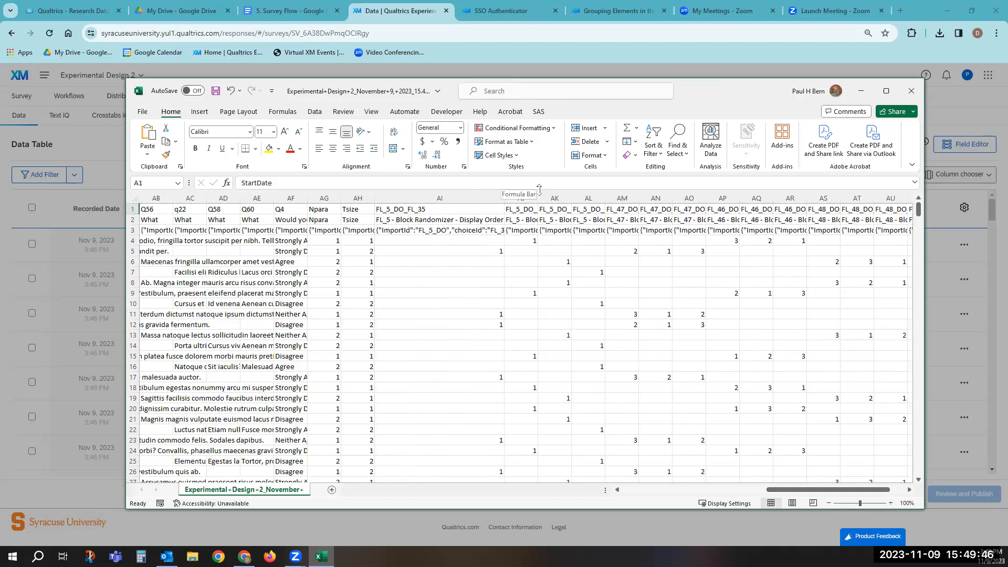
drag(536, 194, 656, 198)
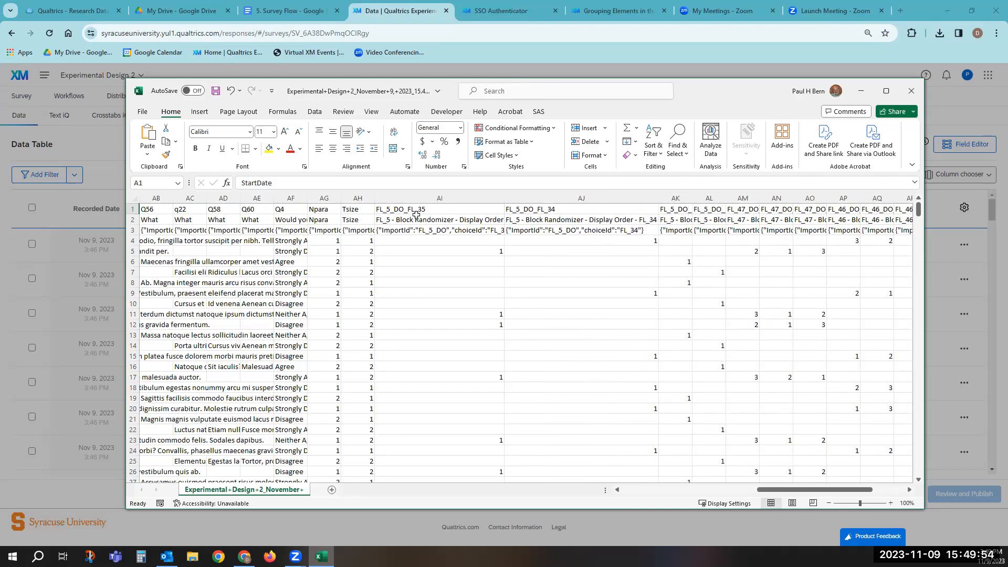
click(564, 209)
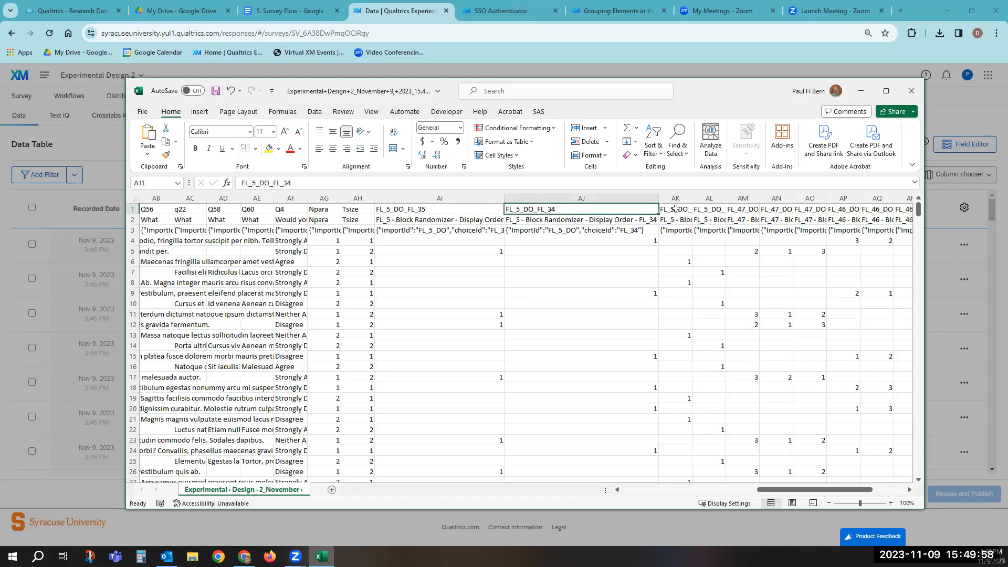
click(688, 209)
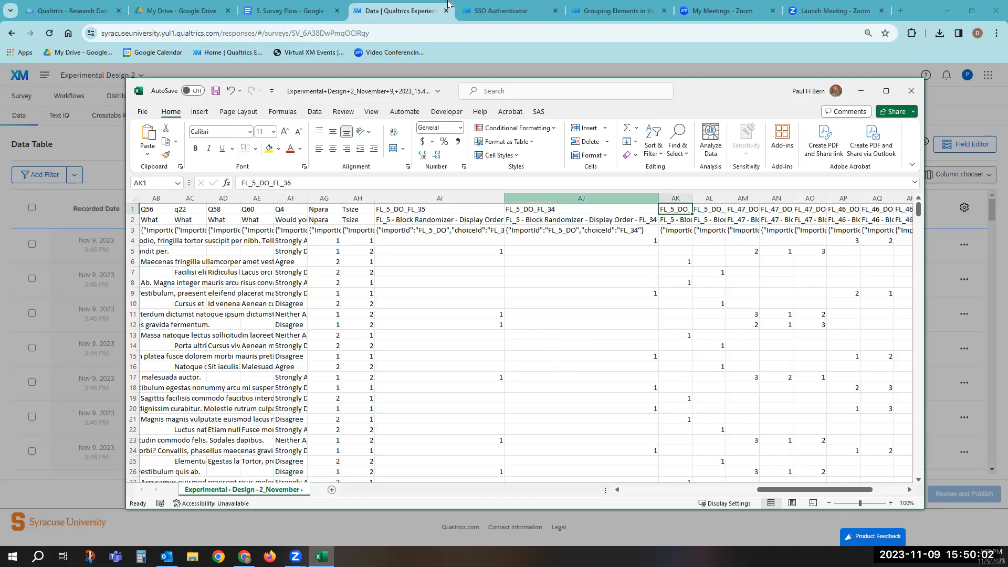
Switch back to Qualtrics, dismiss the downloads dialog, and display the Experimental Design 2 survey flow with its flow IDs
click(455, 61)
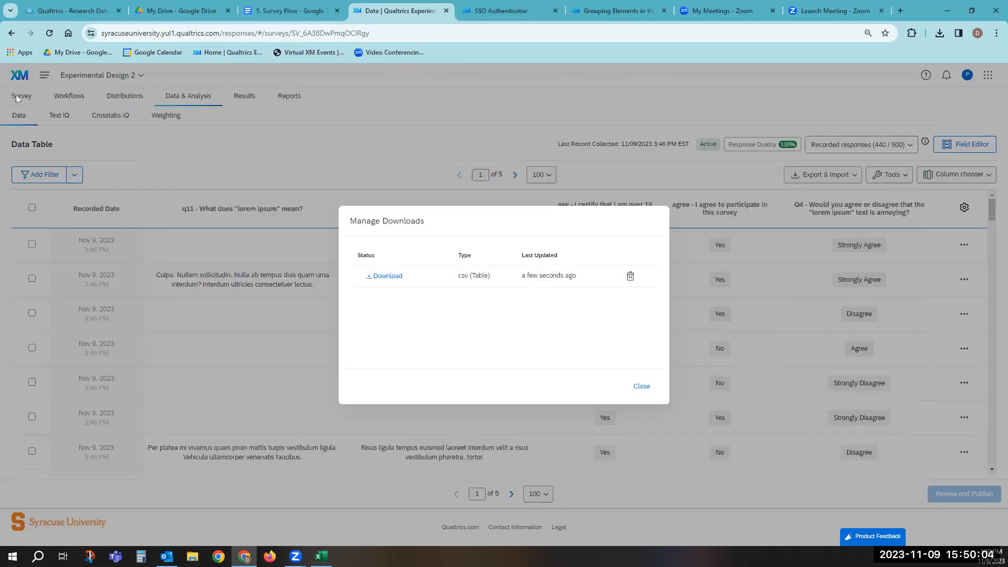
click(284, 142)
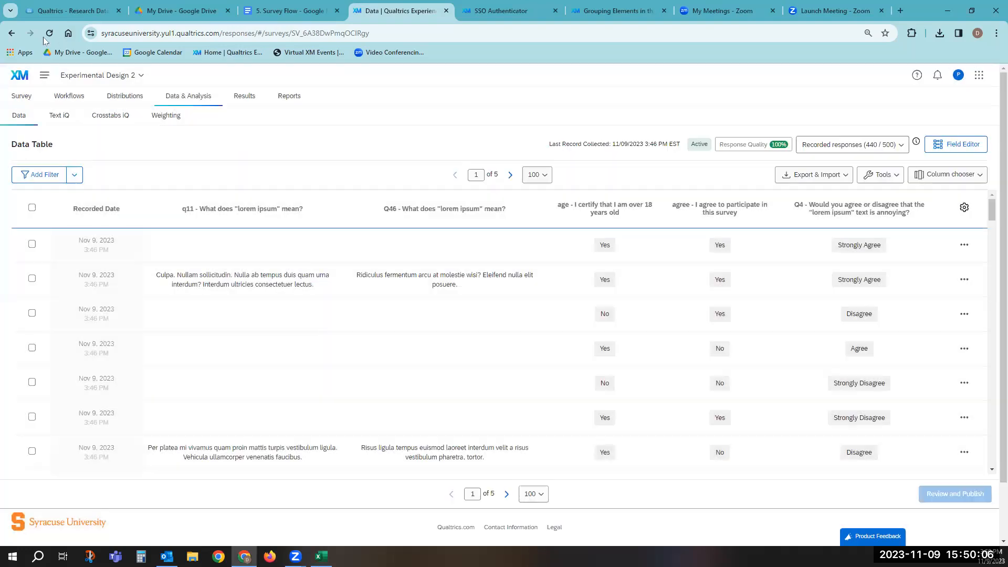
click(21, 96)
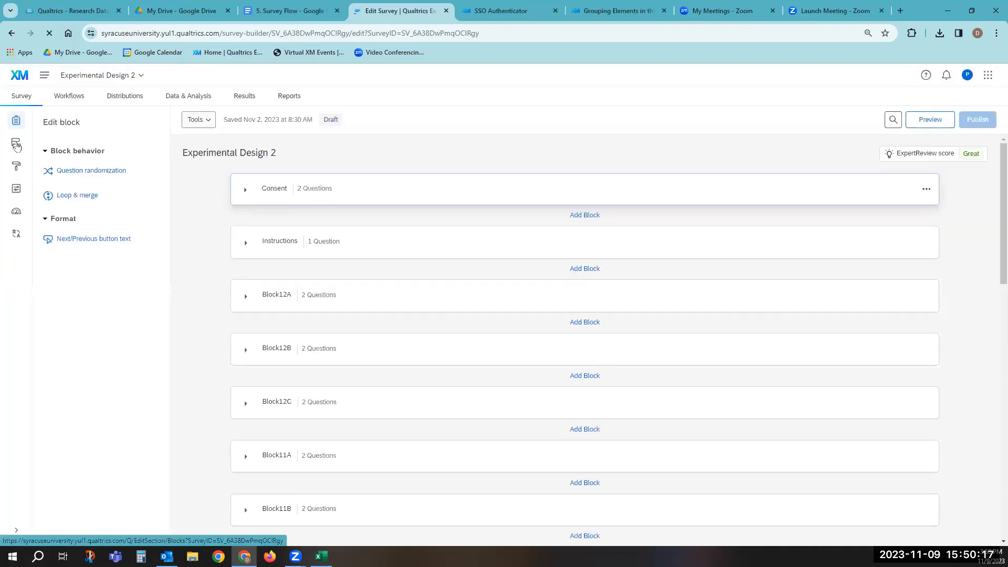
click(16, 146)
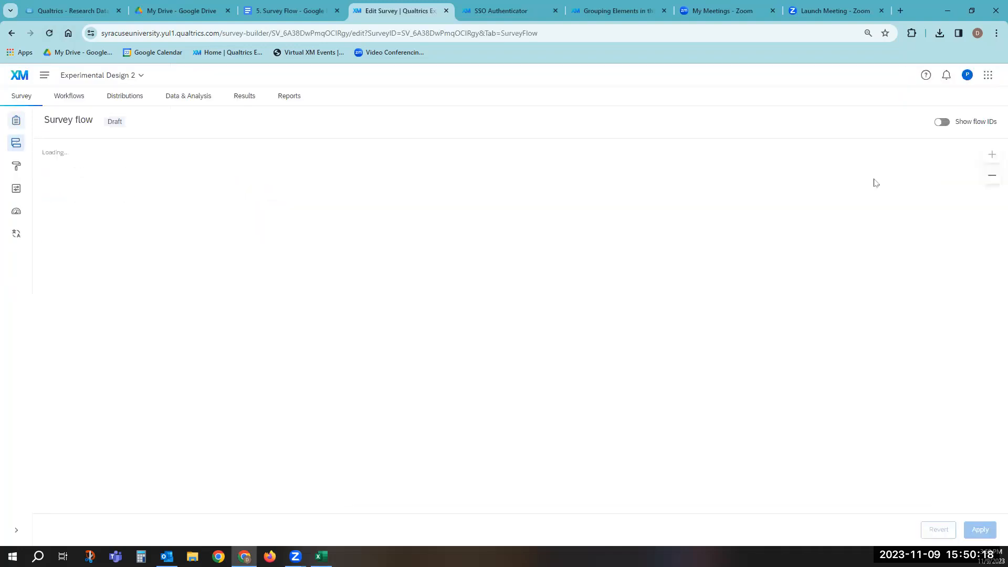
click(943, 125)
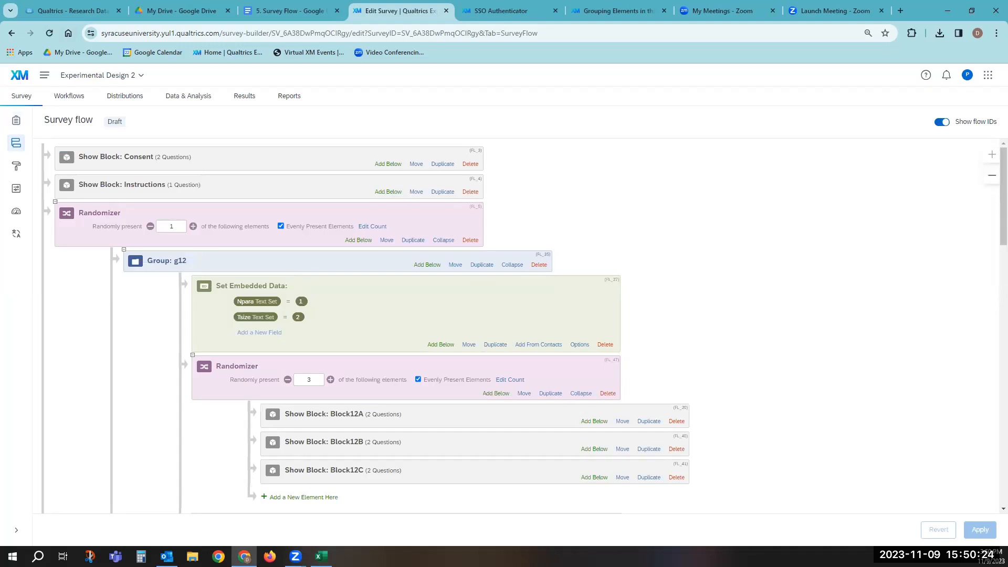
Return to the exported CSV in Excel and compare the Npara and Tsize values with the randomizers' display-order columns
key(alt+Tab)
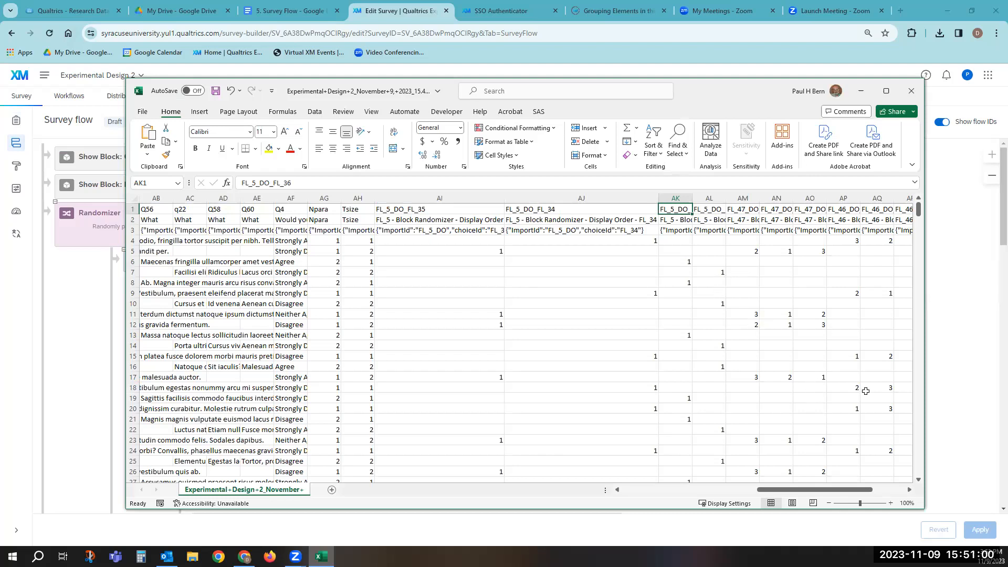
drag(832, 491, 902, 491)
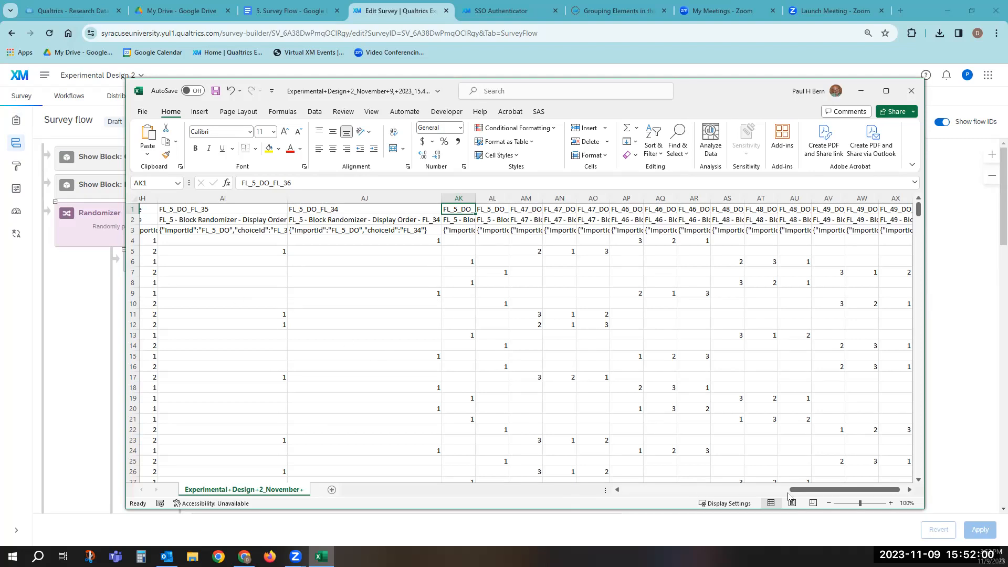
drag(814, 492, 775, 491)
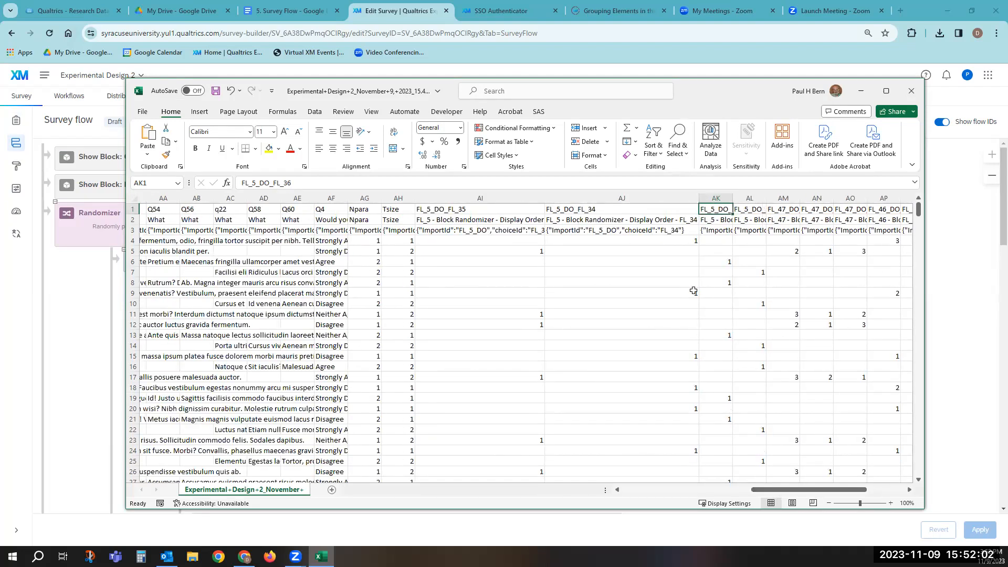